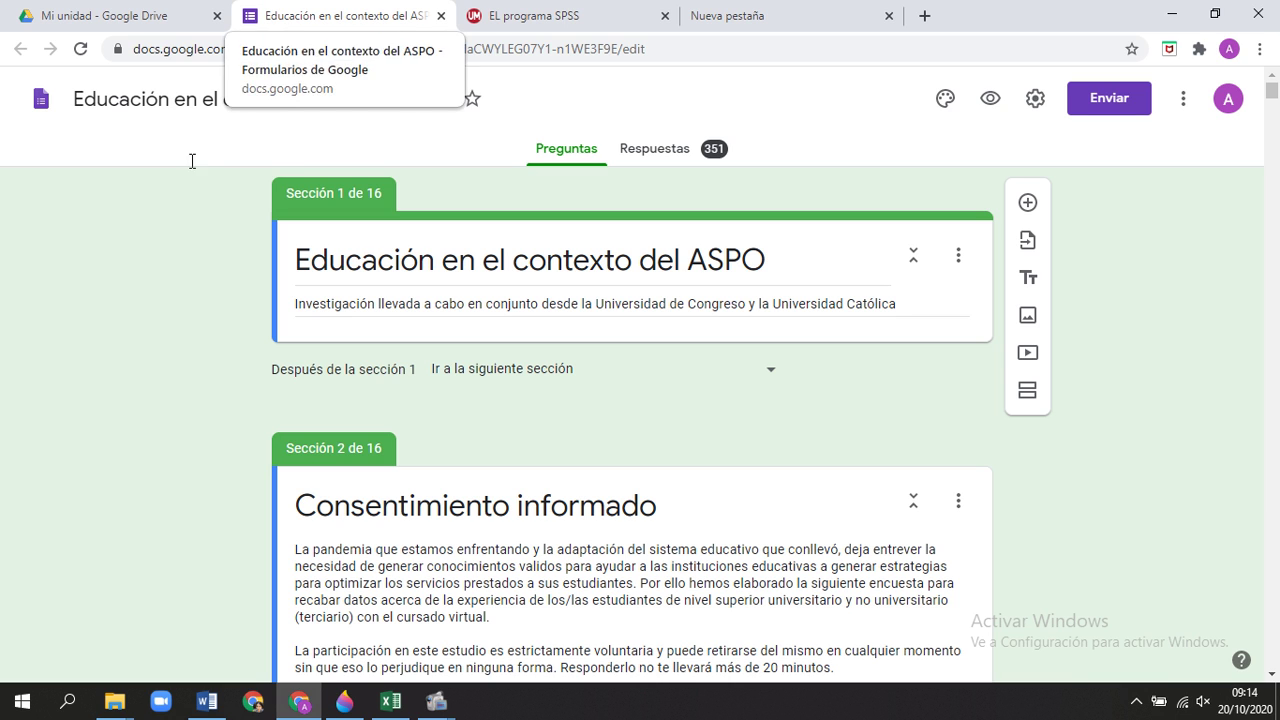
Open the form's responses and review the summary charts for gender, institution type and career length.
left_click(635, 160)
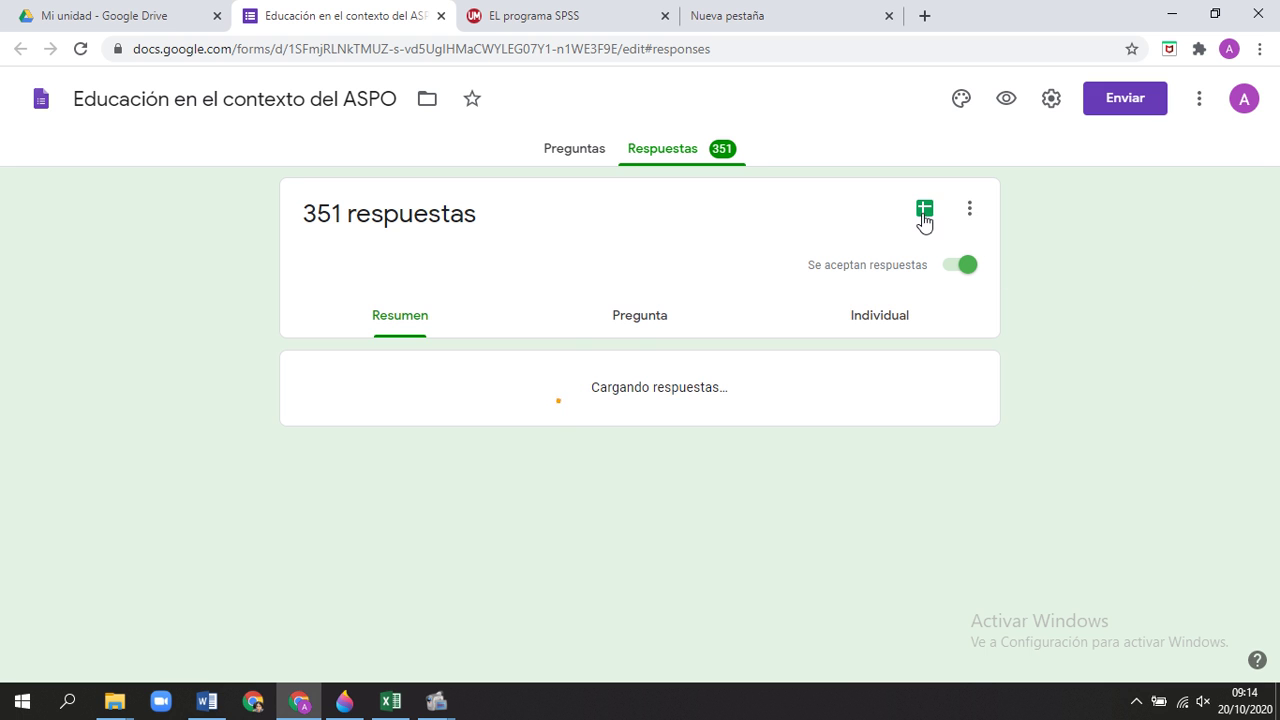
scroll(737, 469, "down", 6)
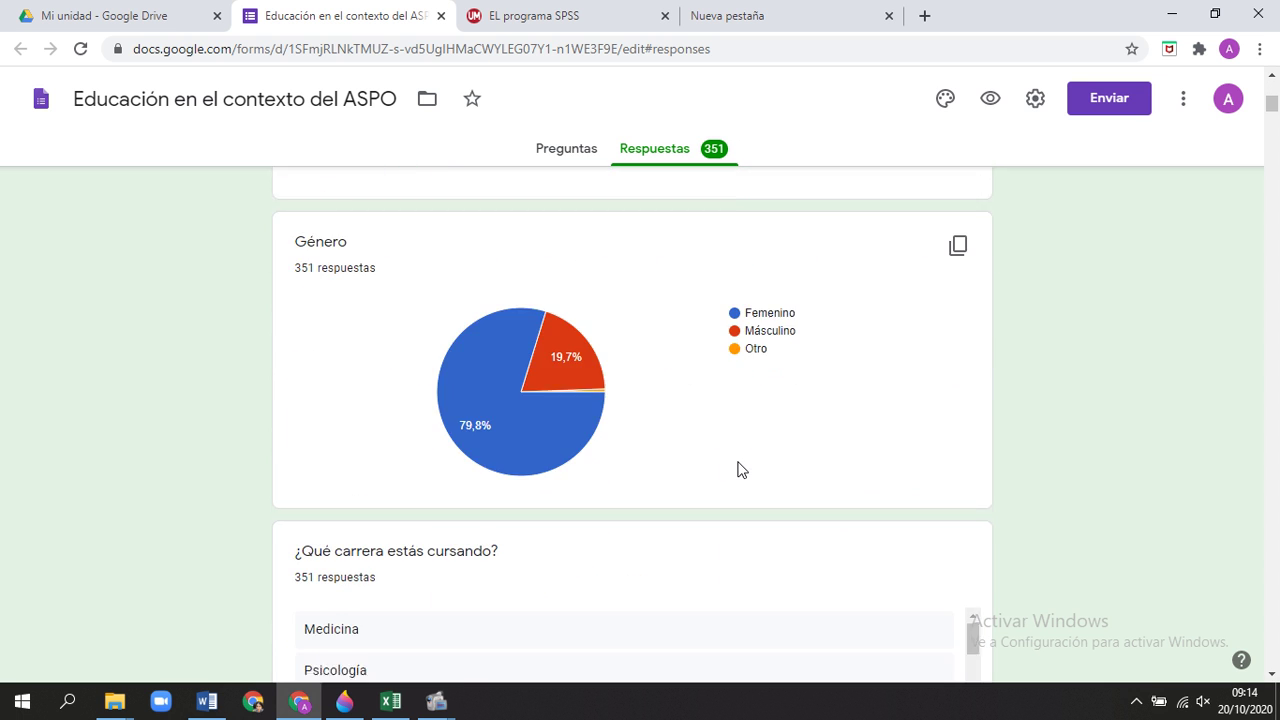
scroll(741, 469, "down", 14)
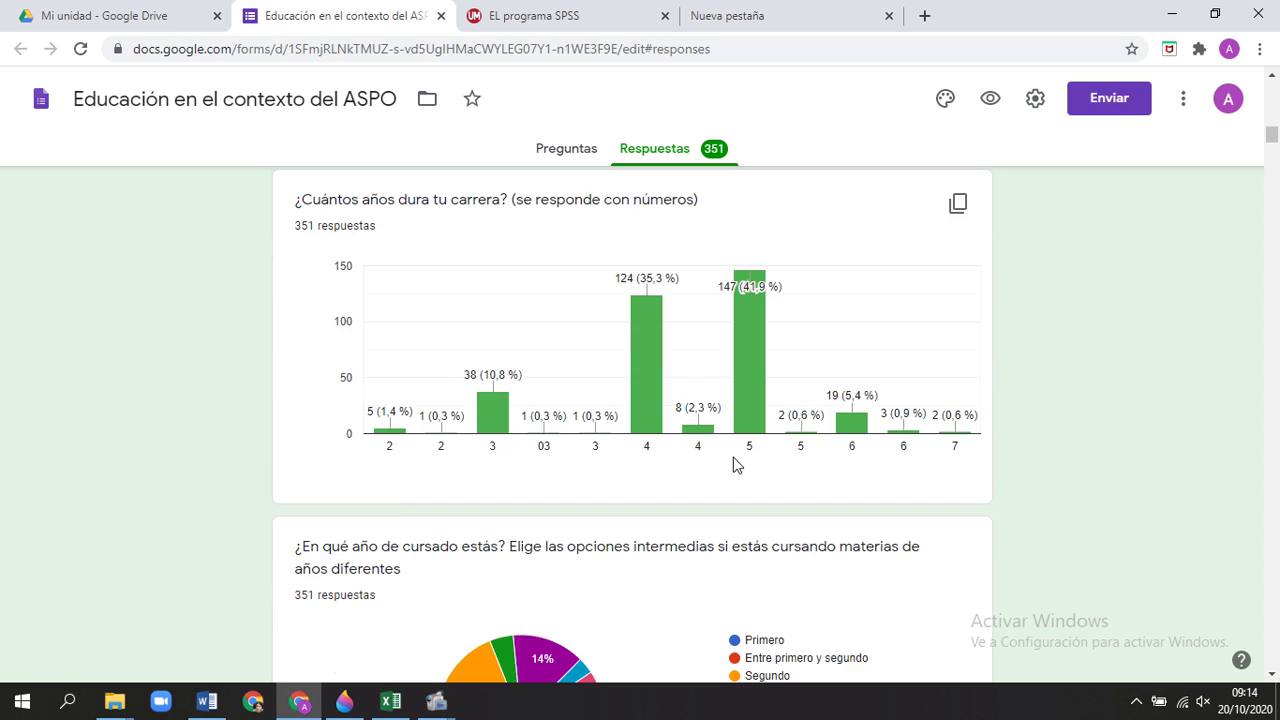
scroll(941, 466, "up", 8)
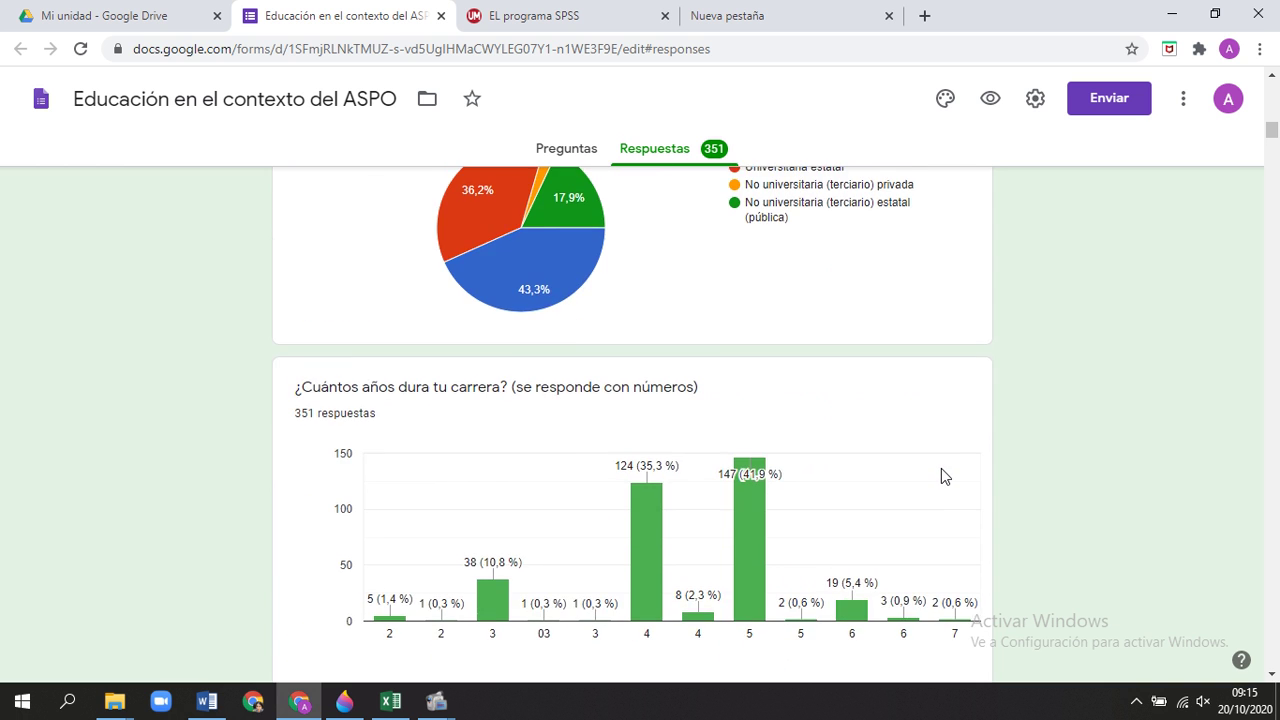
scroll(945, 478, "up", 6)
scroll(1006, 491, "up", 6)
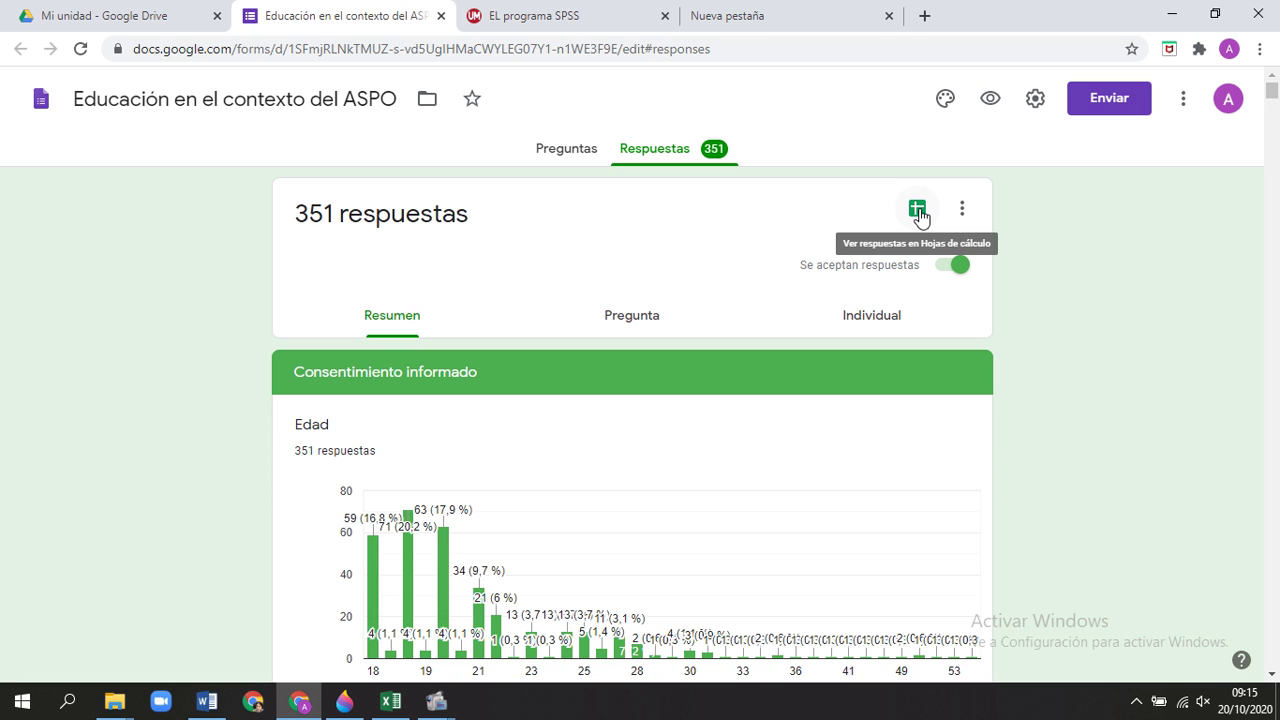
Open the form's responses in Google Sheets and look through the answer rows.
left_click(919, 213)
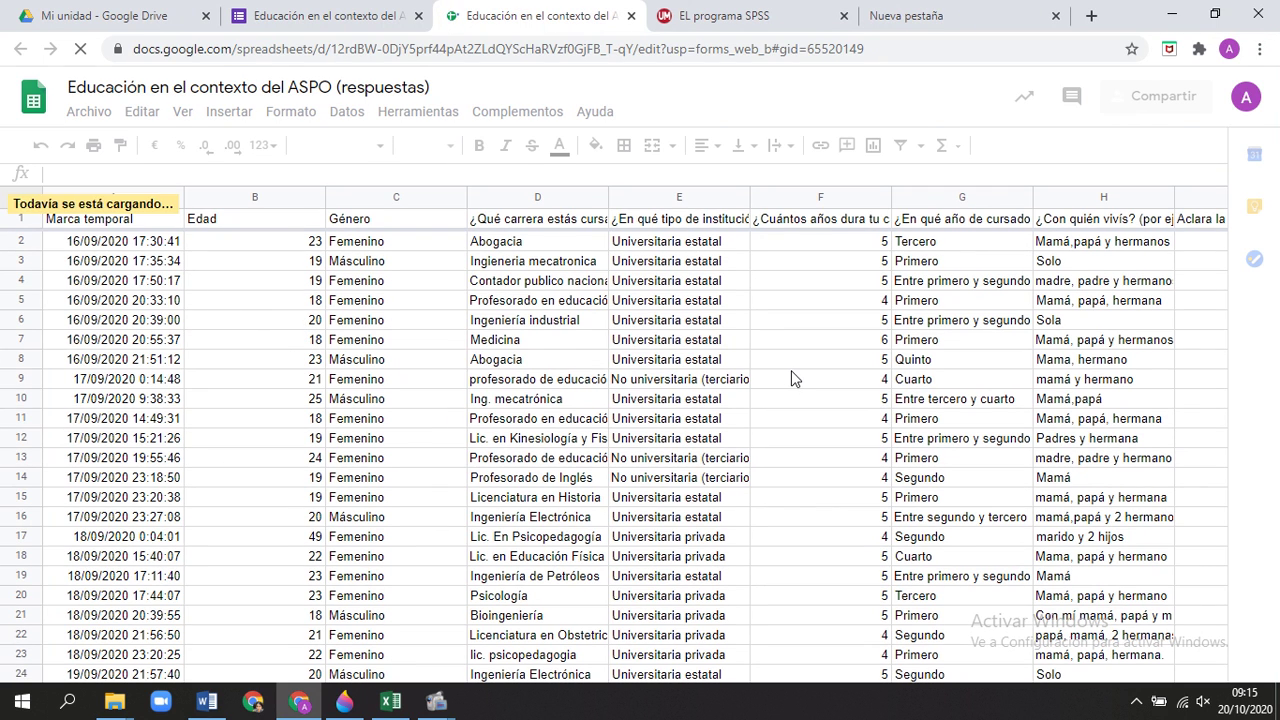
scroll(614, 386, "down", 5)
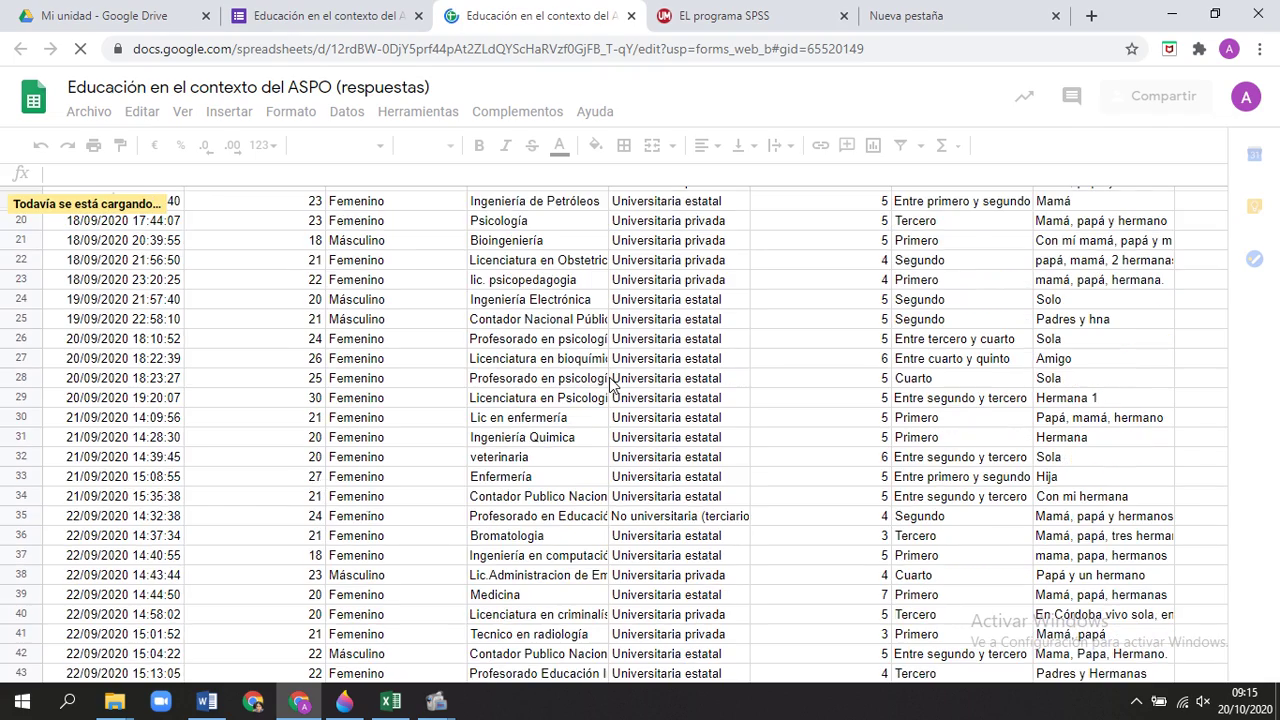
scroll(612, 385, "down", 5)
scroll(612, 385, "down", 7)
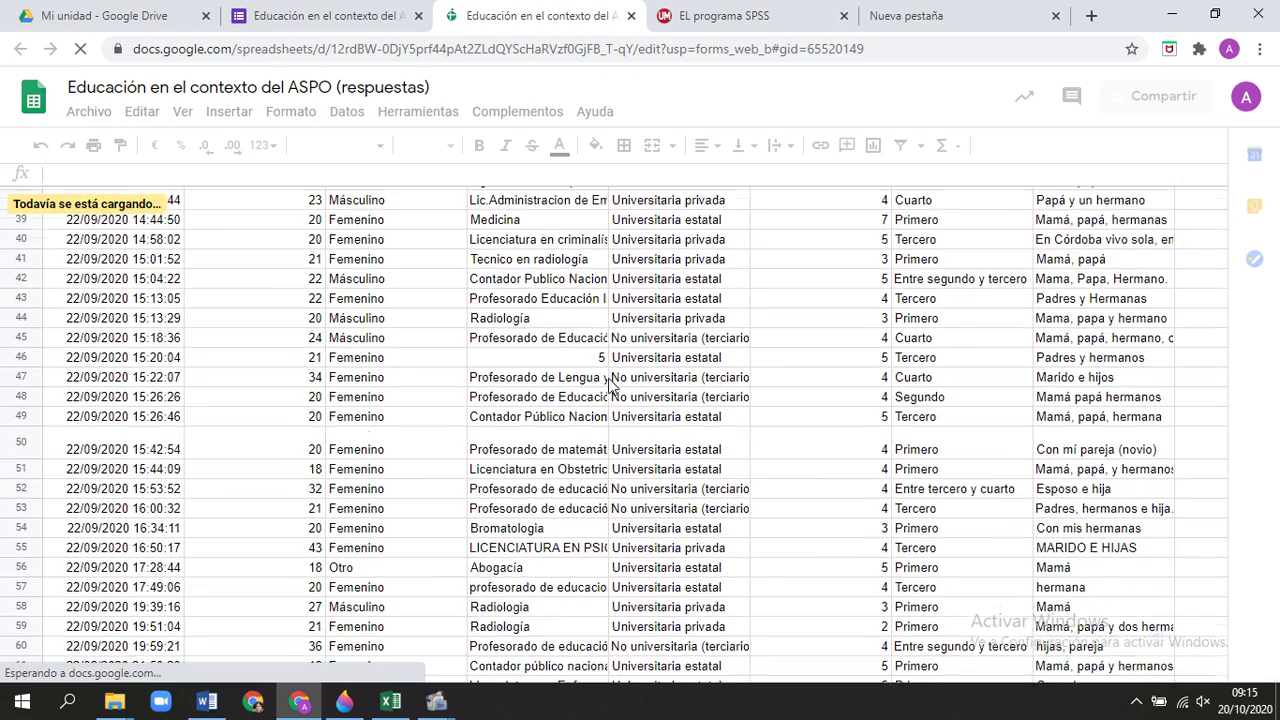
scroll(549, 485, "up", 8)
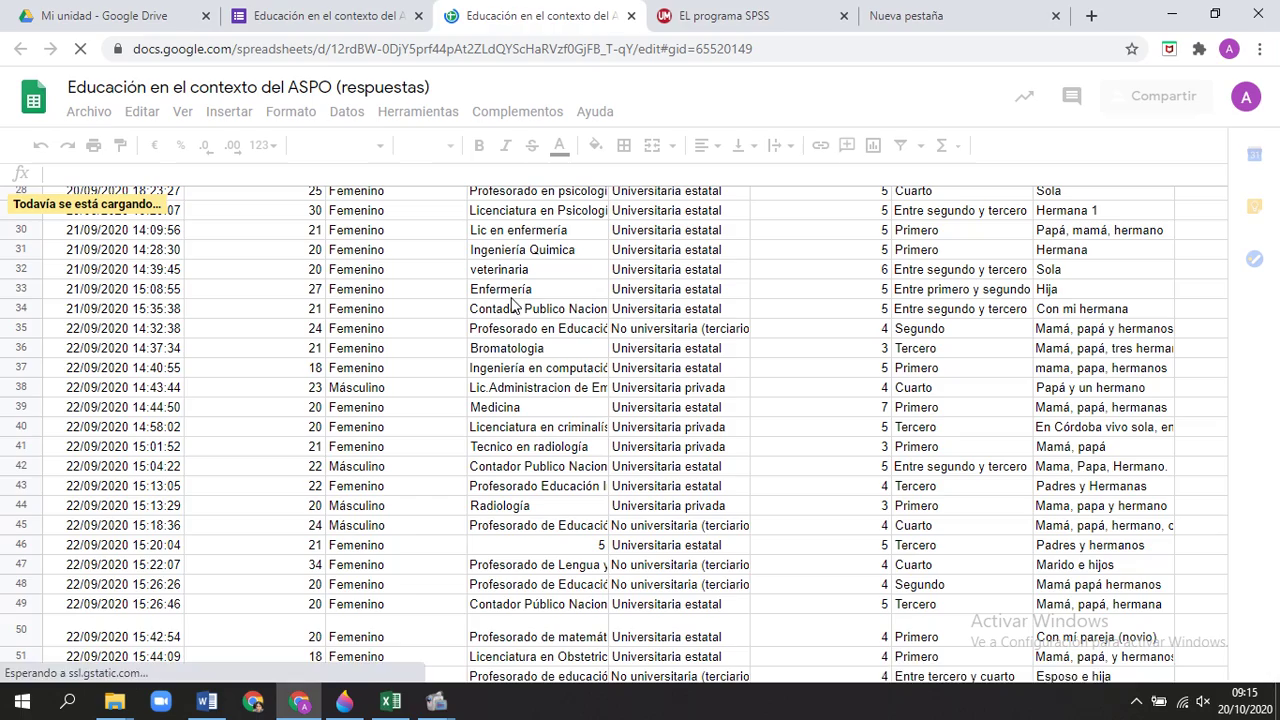
mouse_move(432, 700)
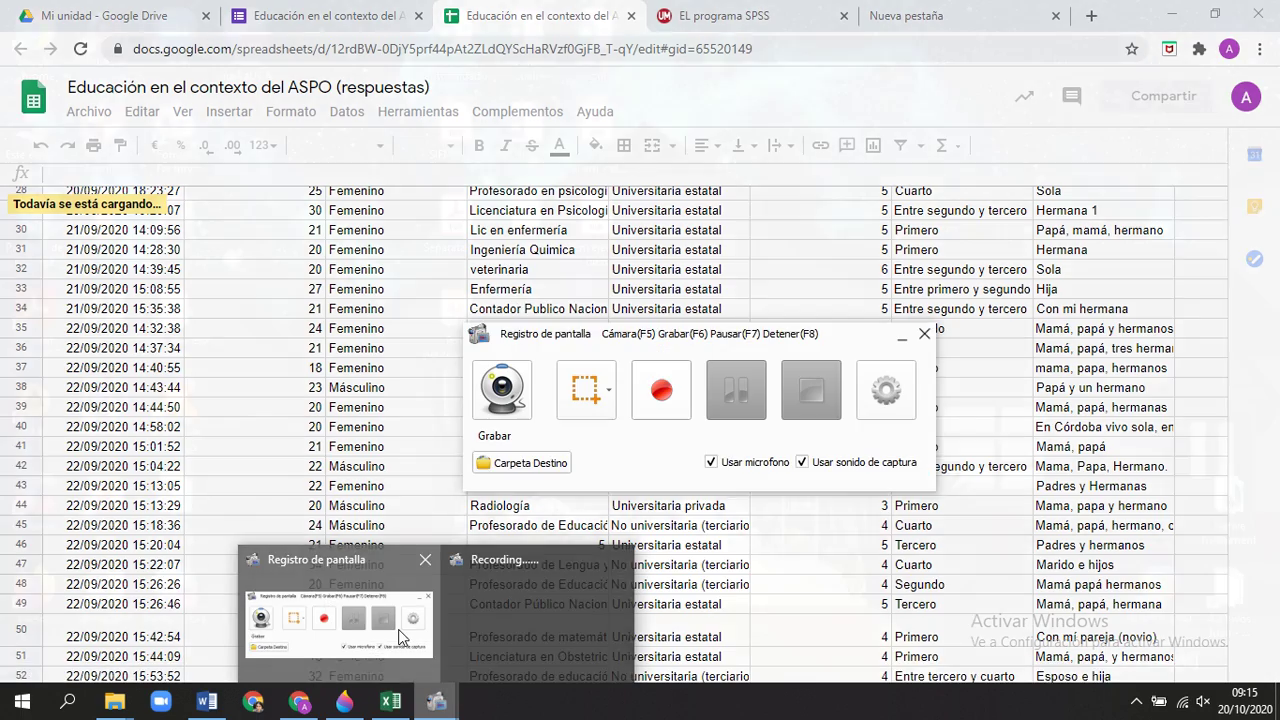
left_click(545, 610)
left_click(731, 410)
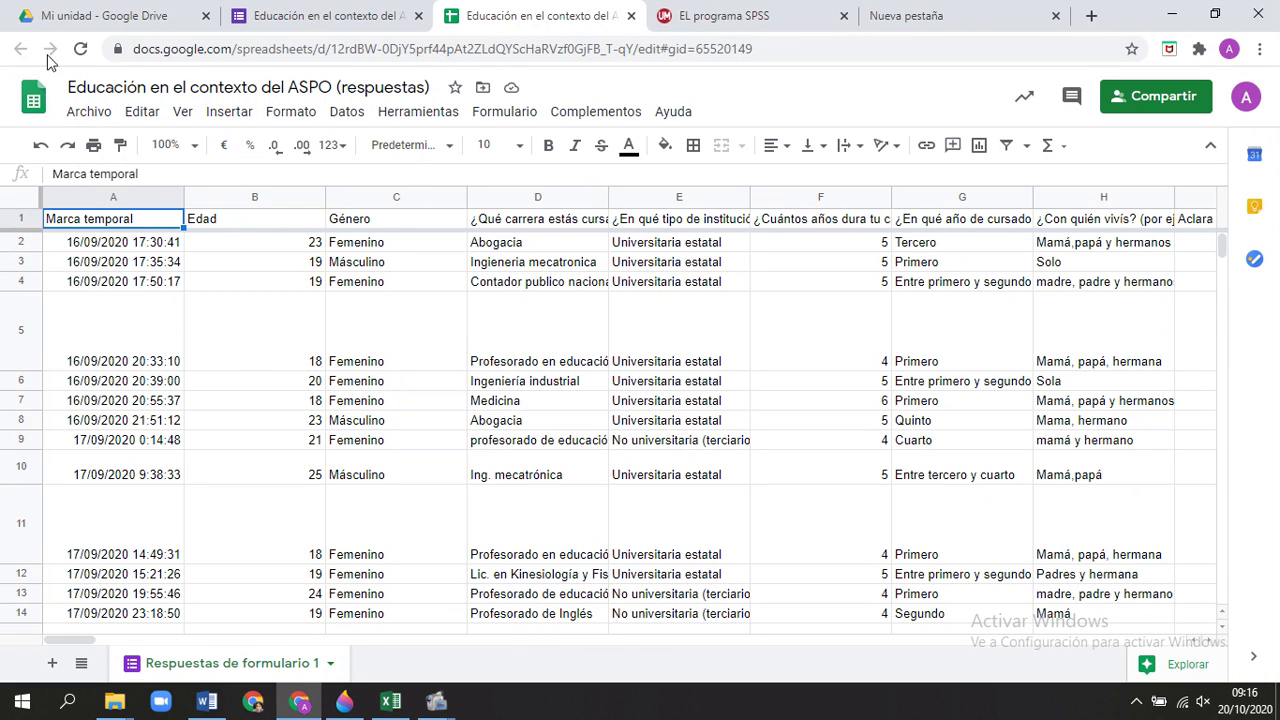
Download the response spreadsheet as a Microsoft Excel (.xlsx) file.
left_click(89, 115)
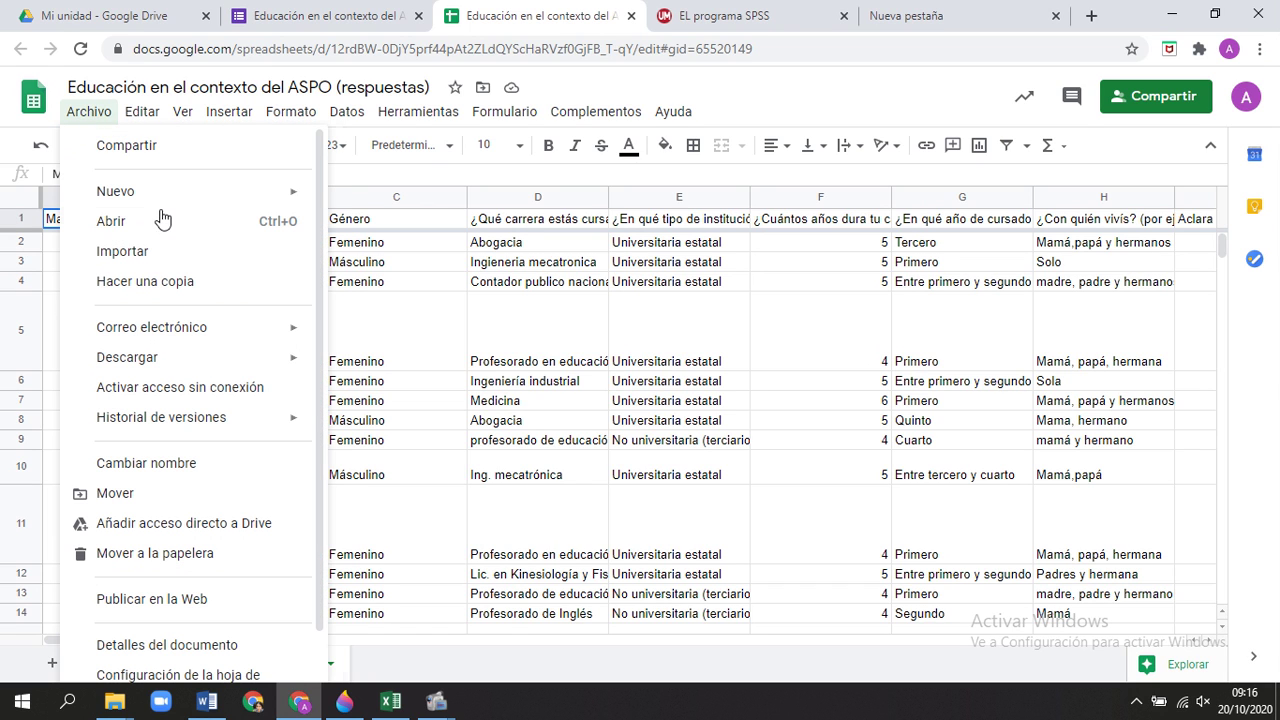
mouse_move(207, 366)
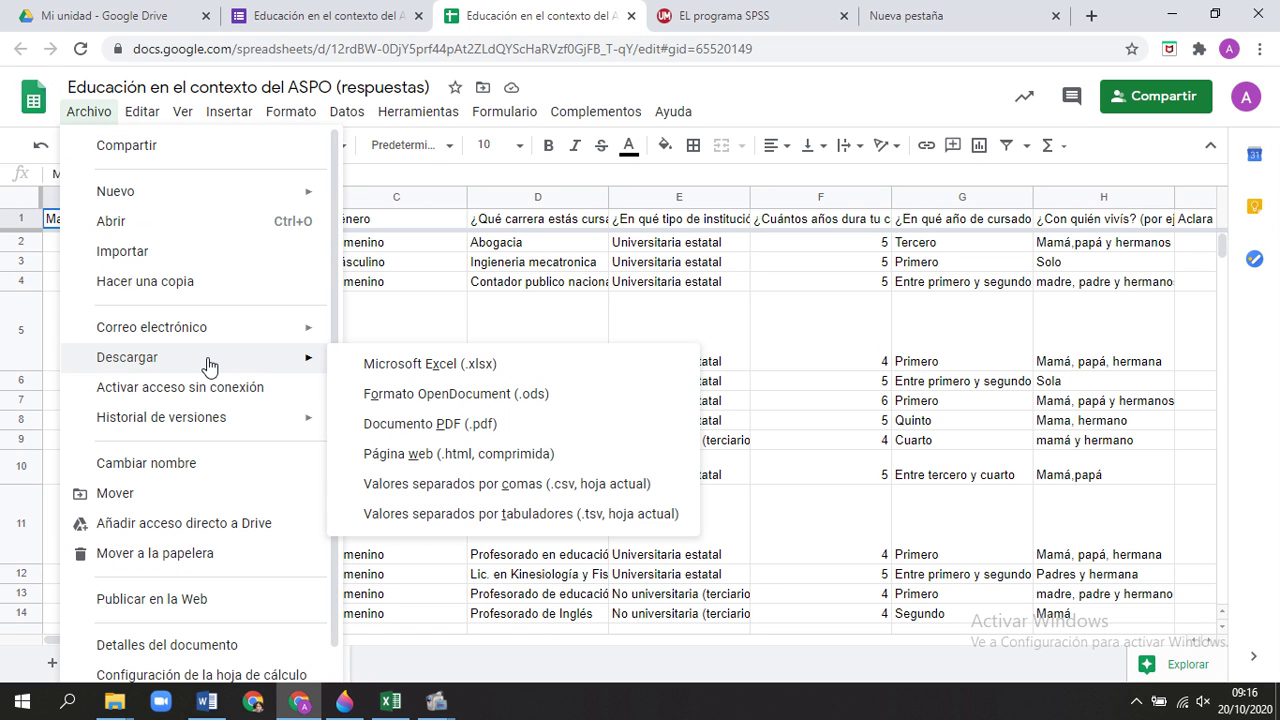
left_click(460, 370)
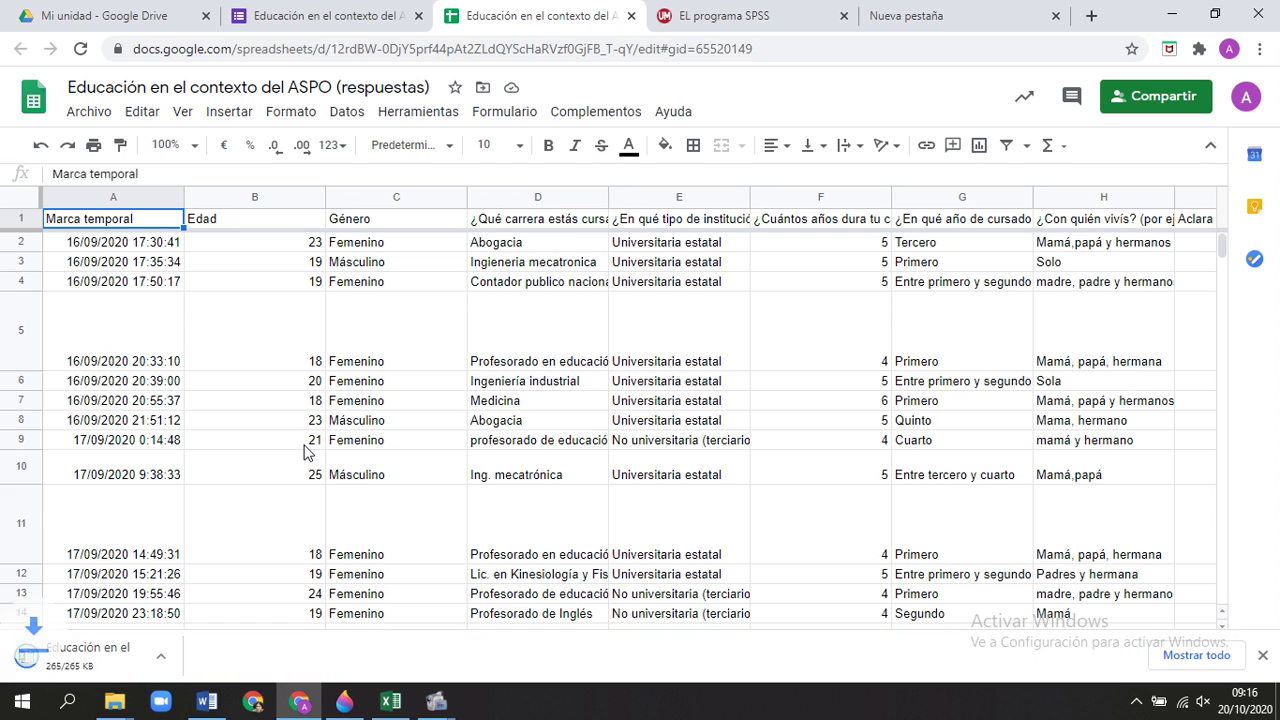
mouse_move(432, 705)
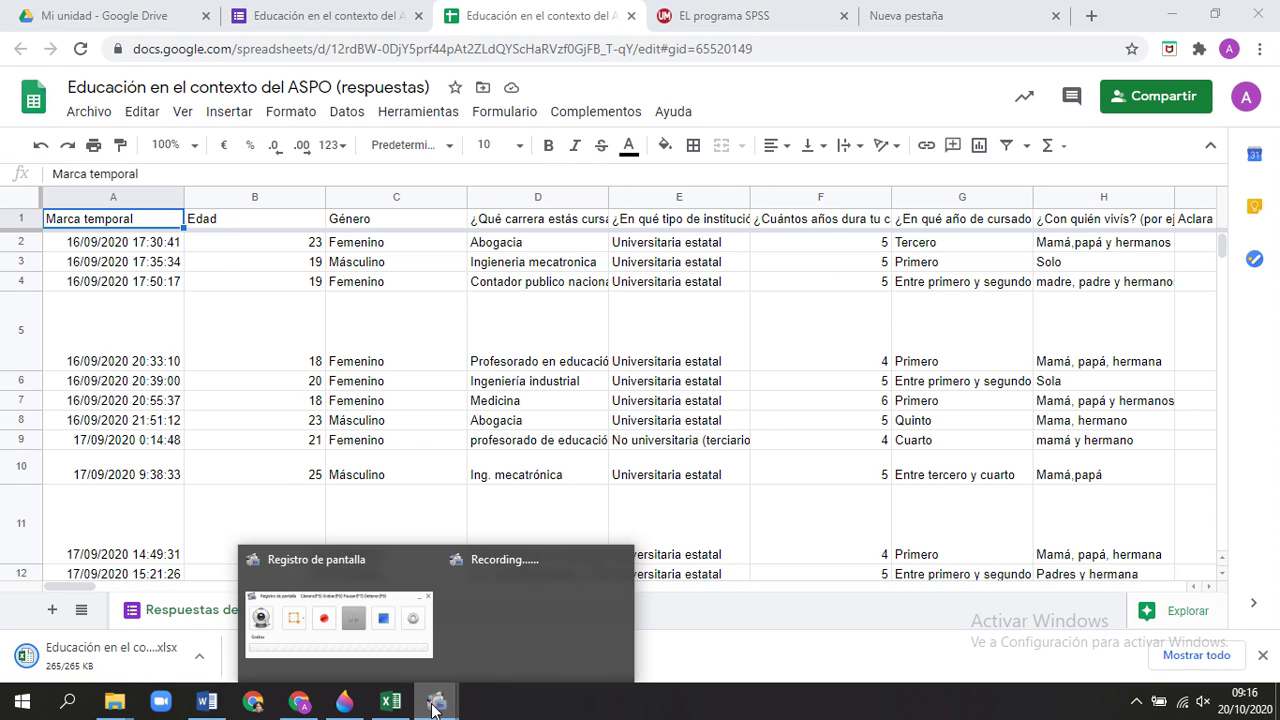
left_click(357, 623)
left_click(736, 392)
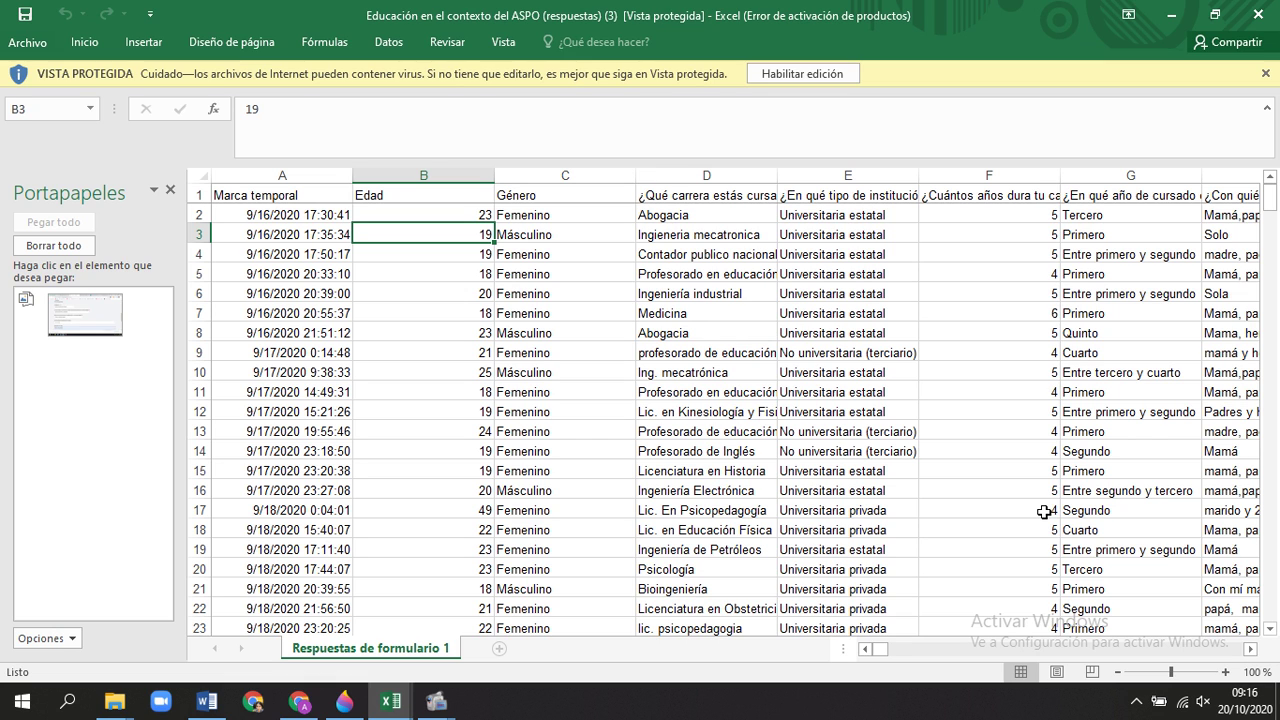
Check the text answers in the gender, career and institution columns of the downloaded Excel workbook and enable editing.
left_click(588, 216)
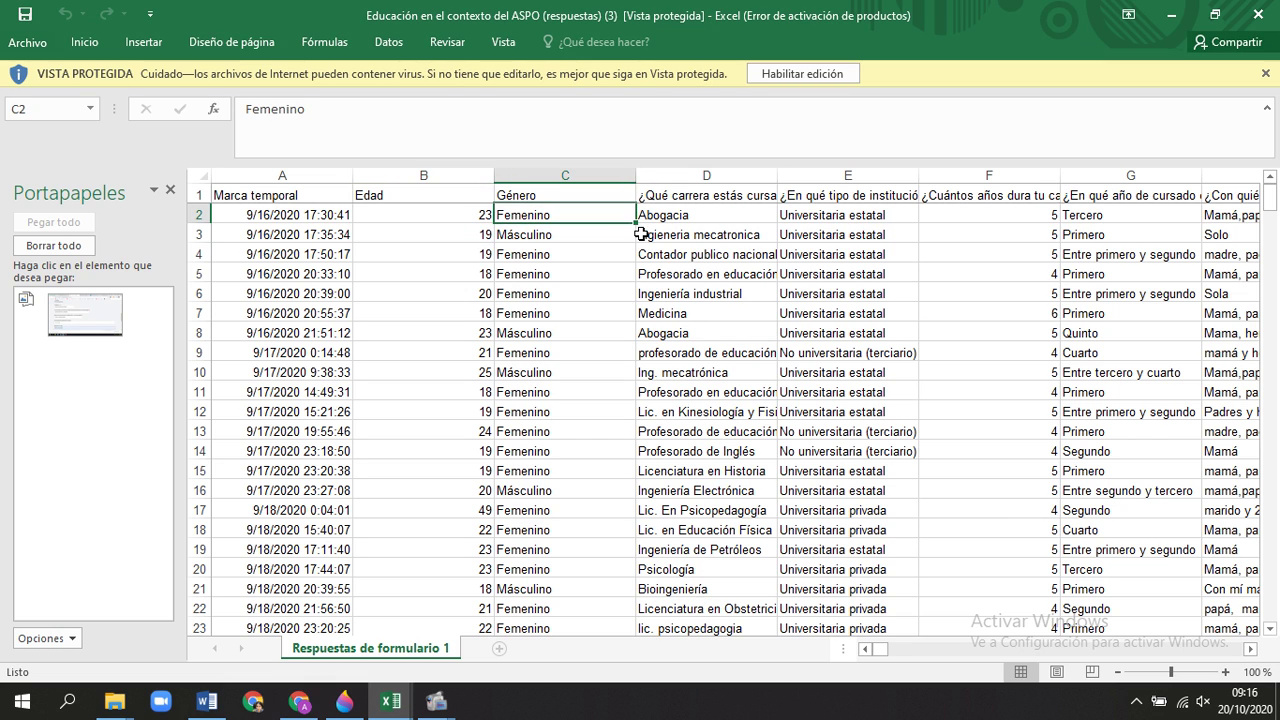
left_click(654, 220)
left_click_drag(693, 370, 693, 356)
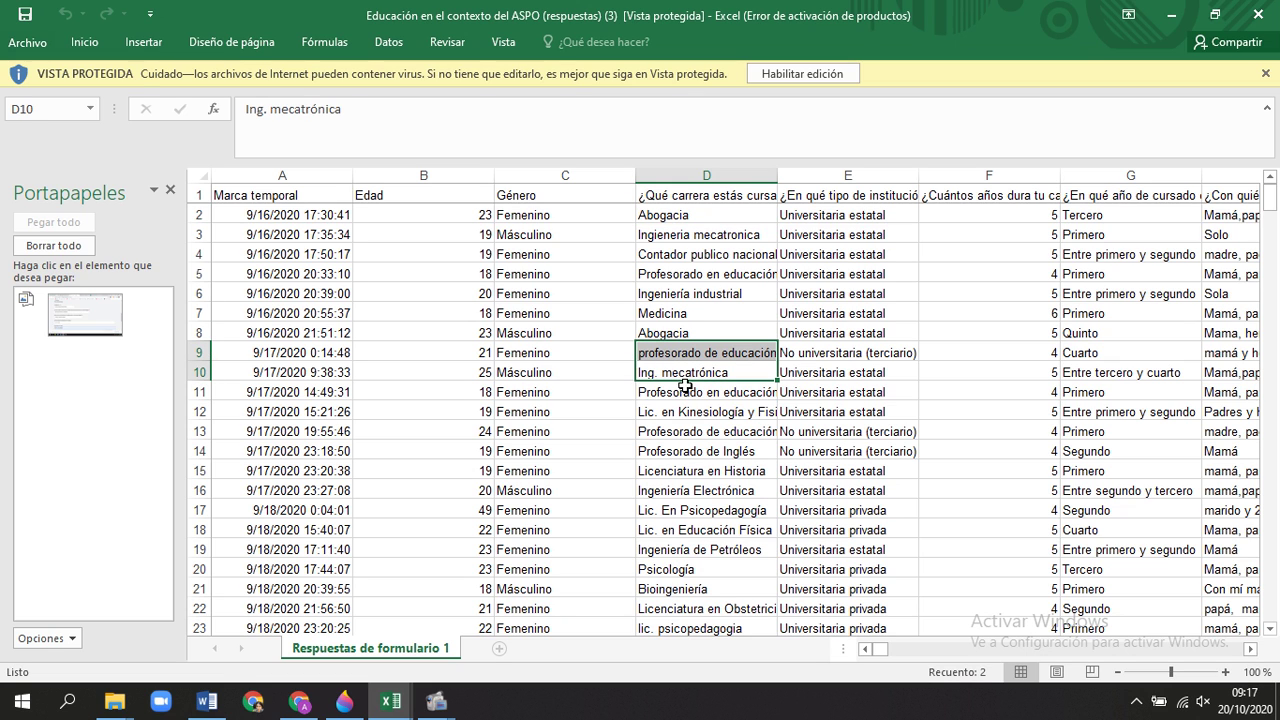
left_click(824, 333)
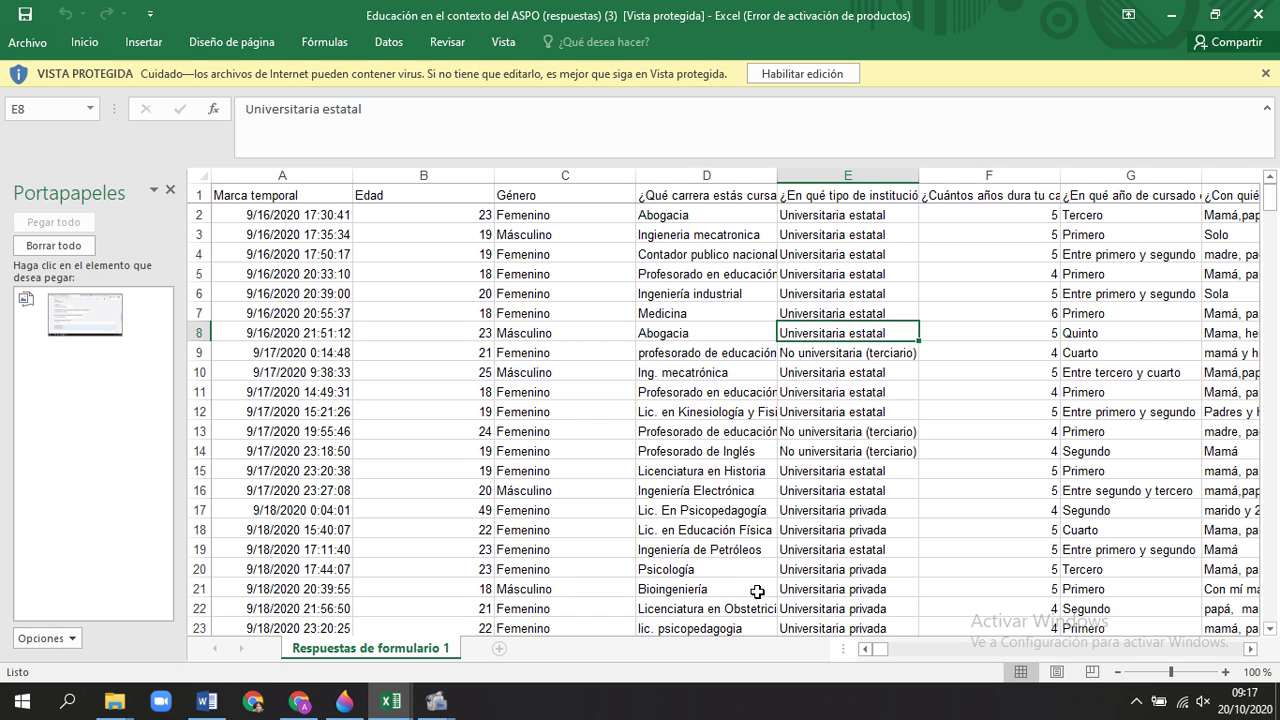
left_click(850, 76)
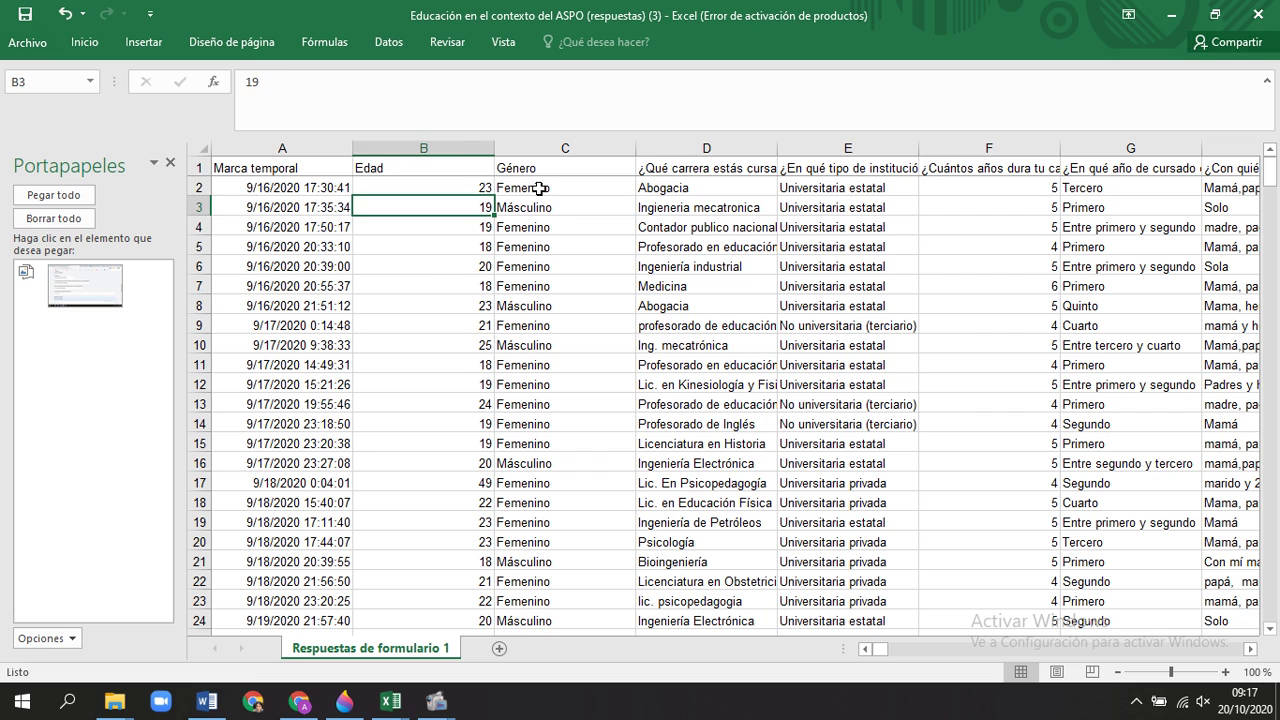
left_click(540, 188)
left_click(540, 207)
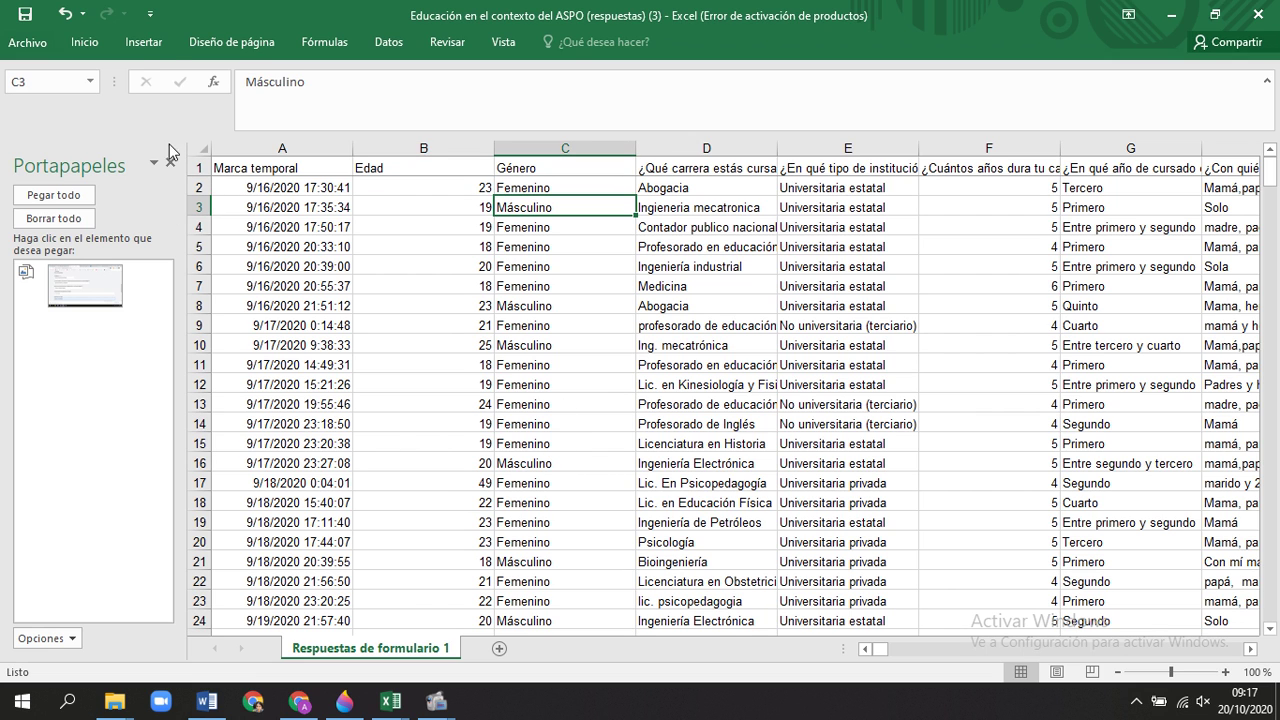
key("ctrl+F1")
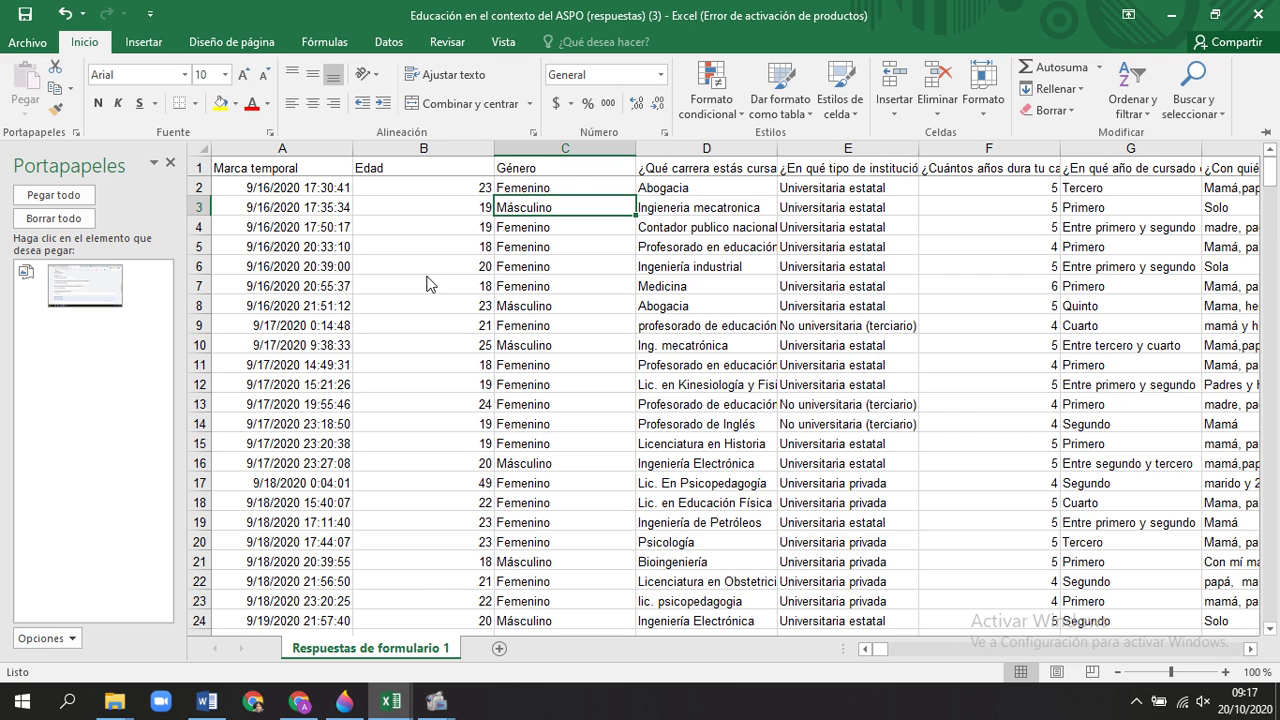
key("Escape")
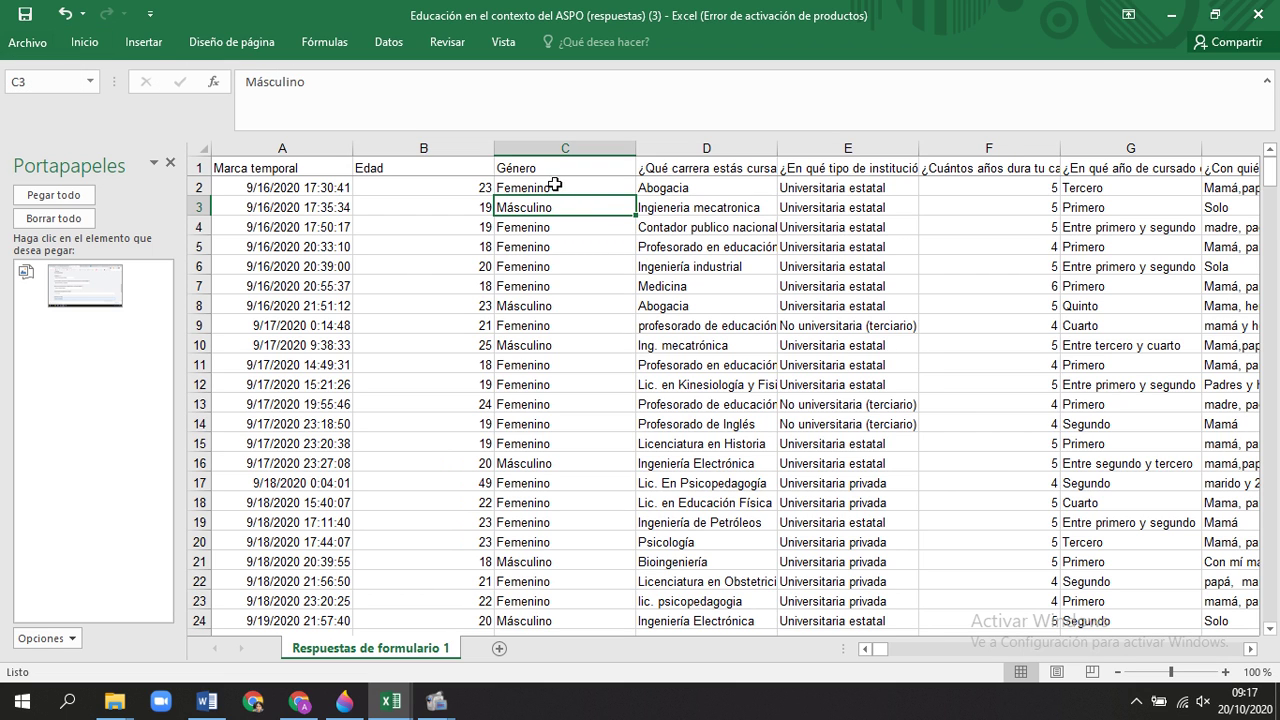
Code the first five Género answers as numbers in C2:C6, entering 1 for Femenino and 2 for Másculino.
left_click(554, 185)
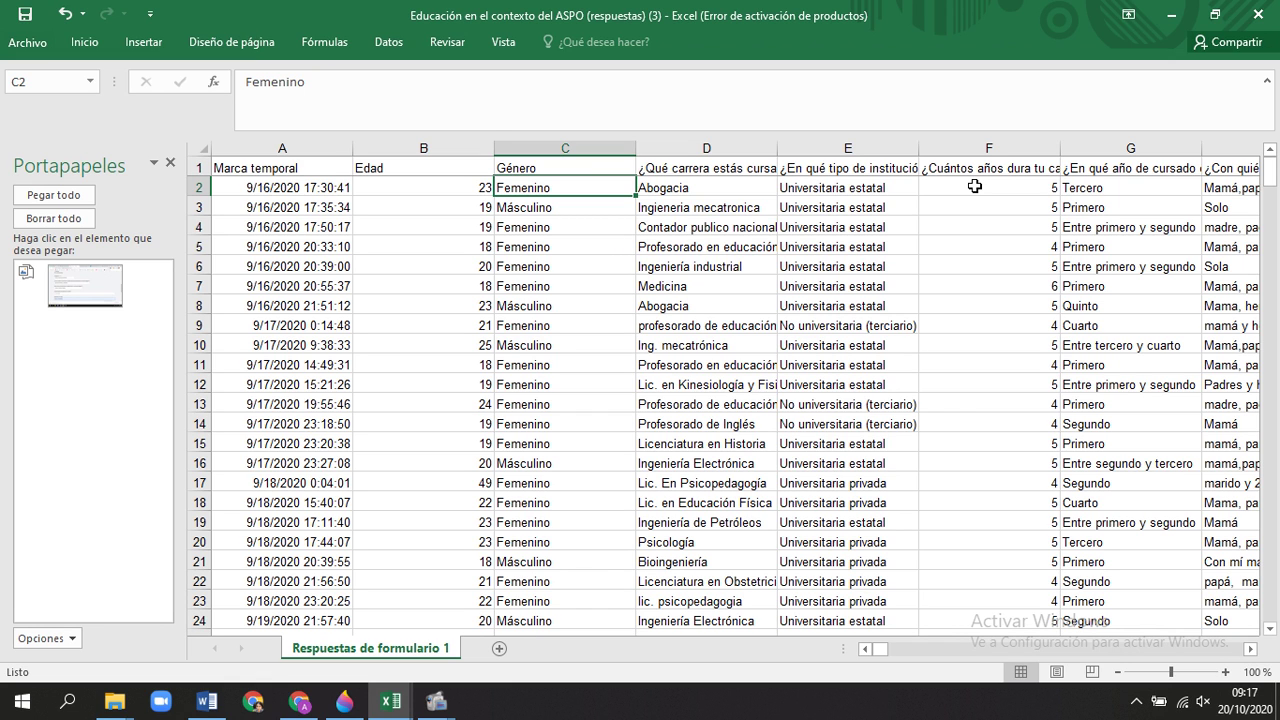
type("1")
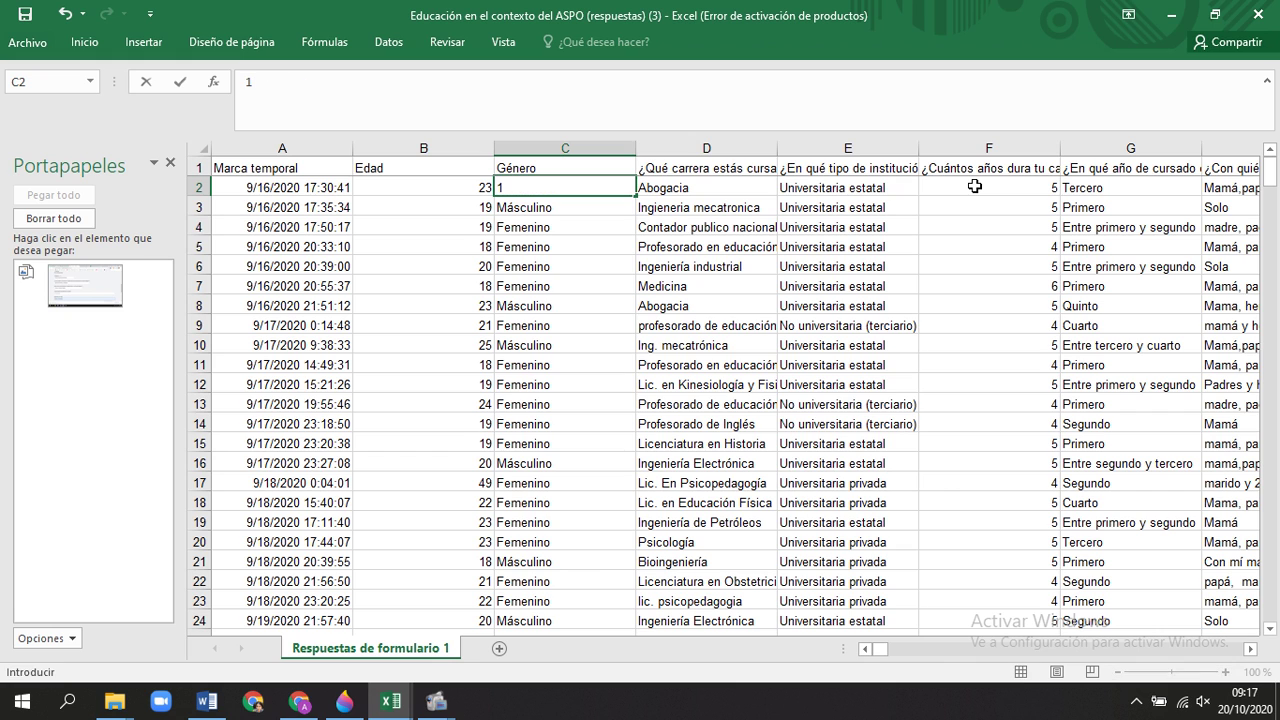
key("Return")
type("2")
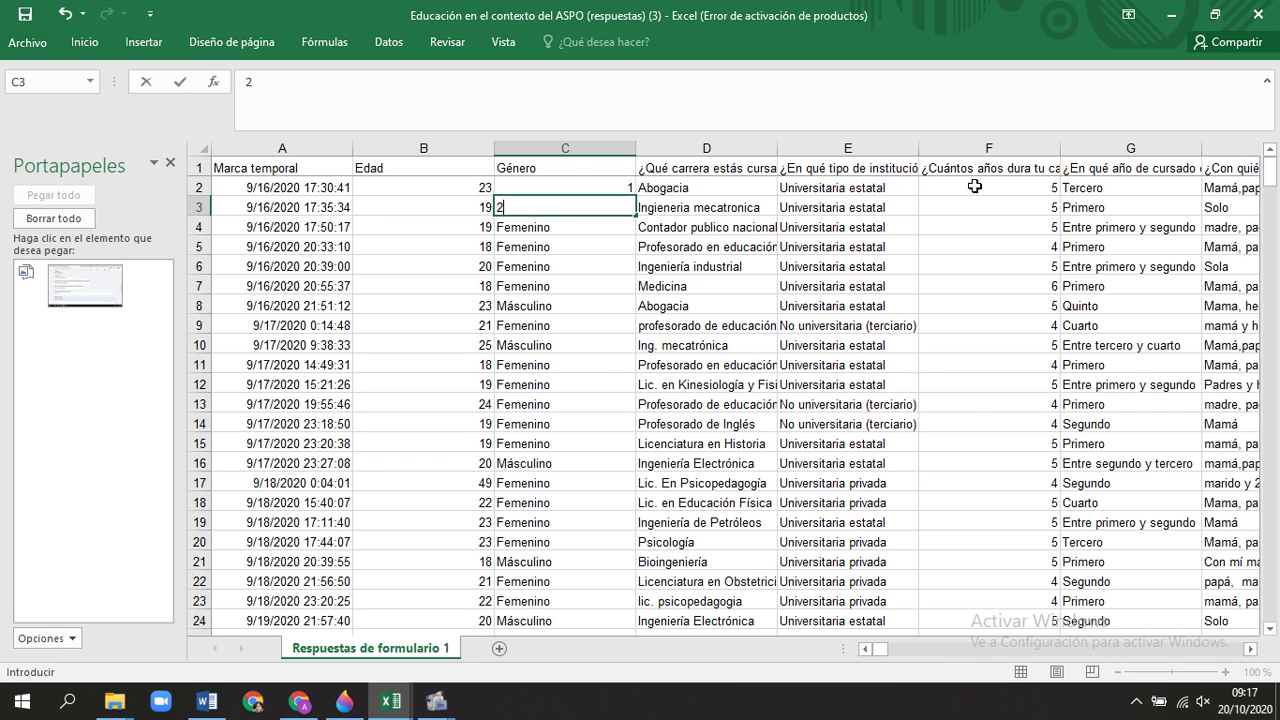
key("Return")
type("1")
key("Return")
type("1")
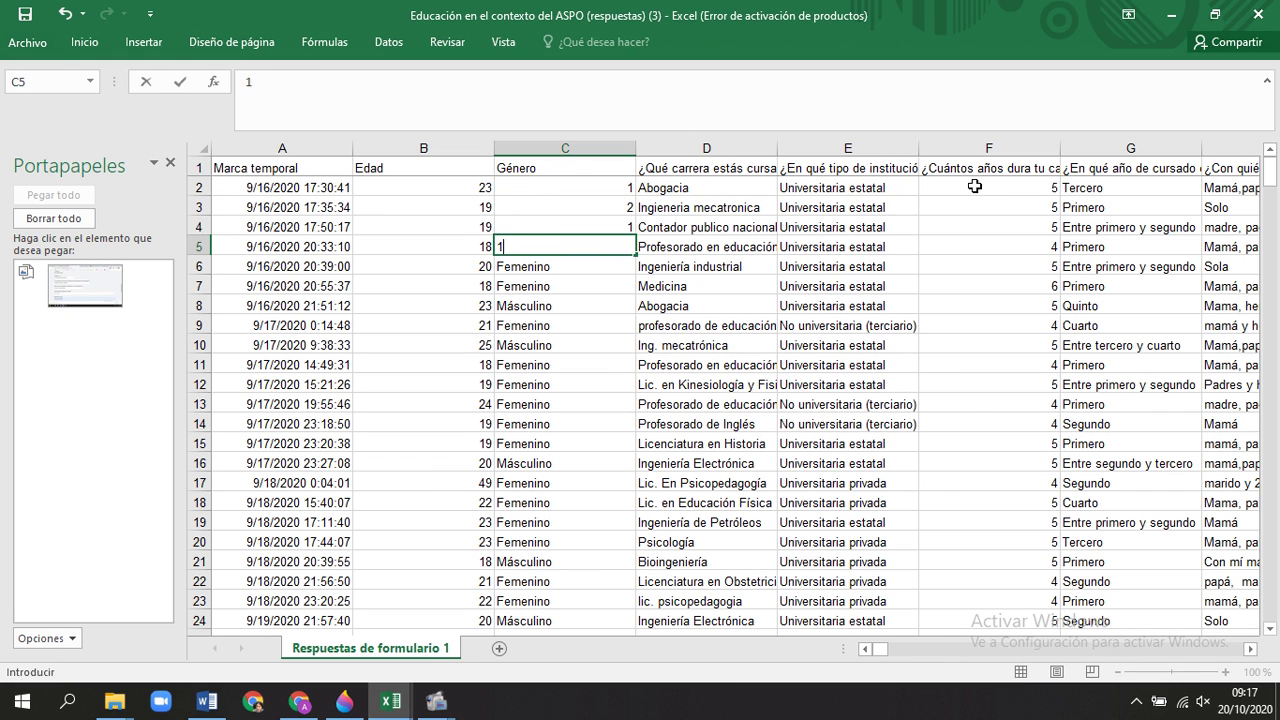
key("Return")
type("1")
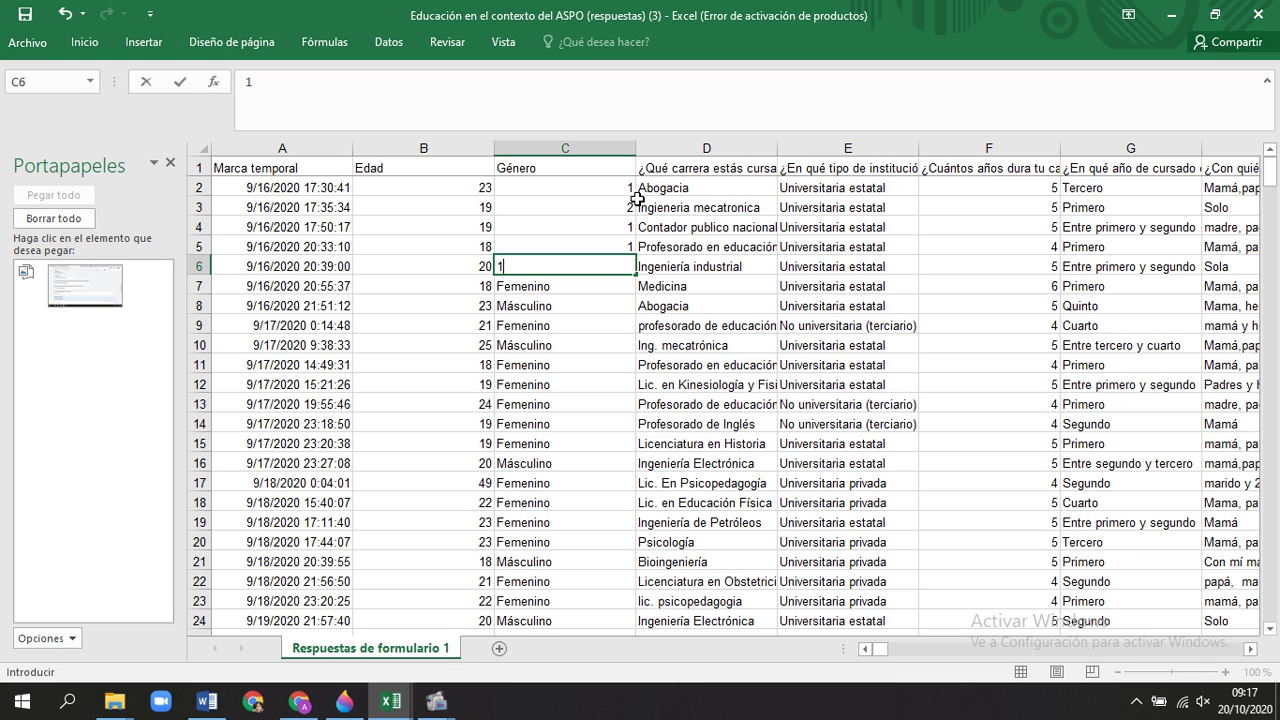
left_click(584, 170)
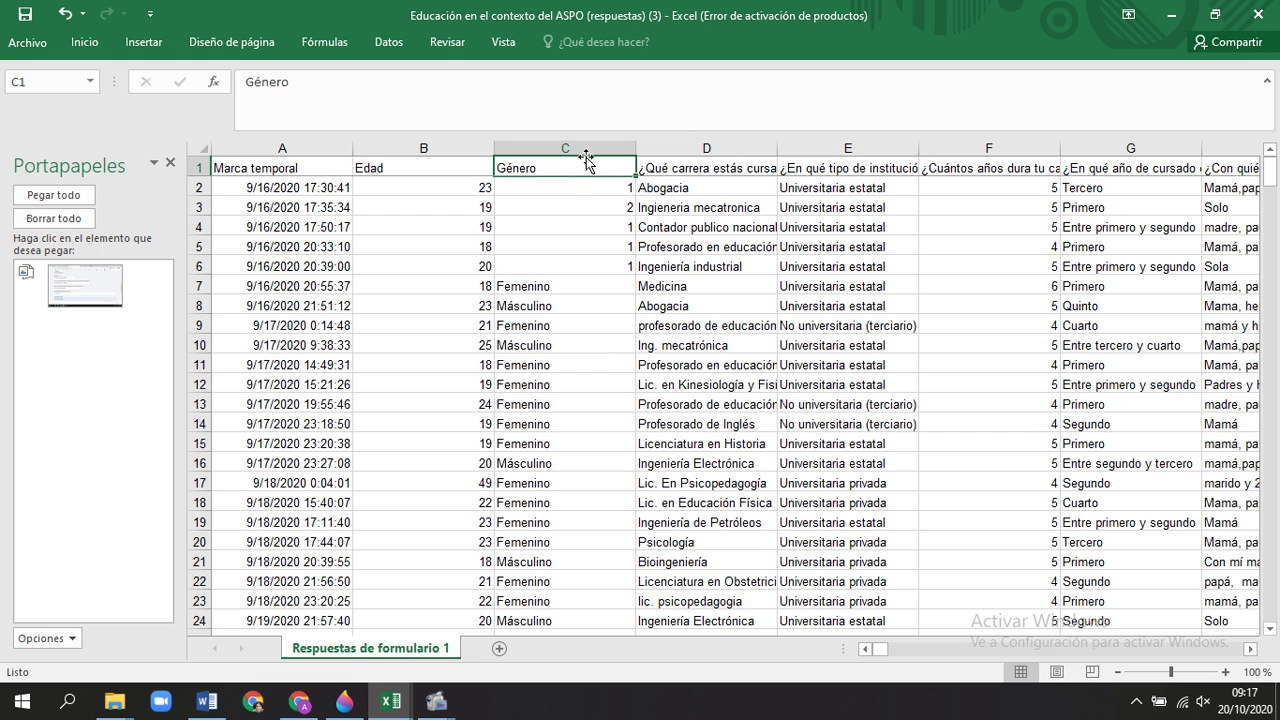
Replace every "femenino" in the whole Género column with 1.
left_click(584, 148)
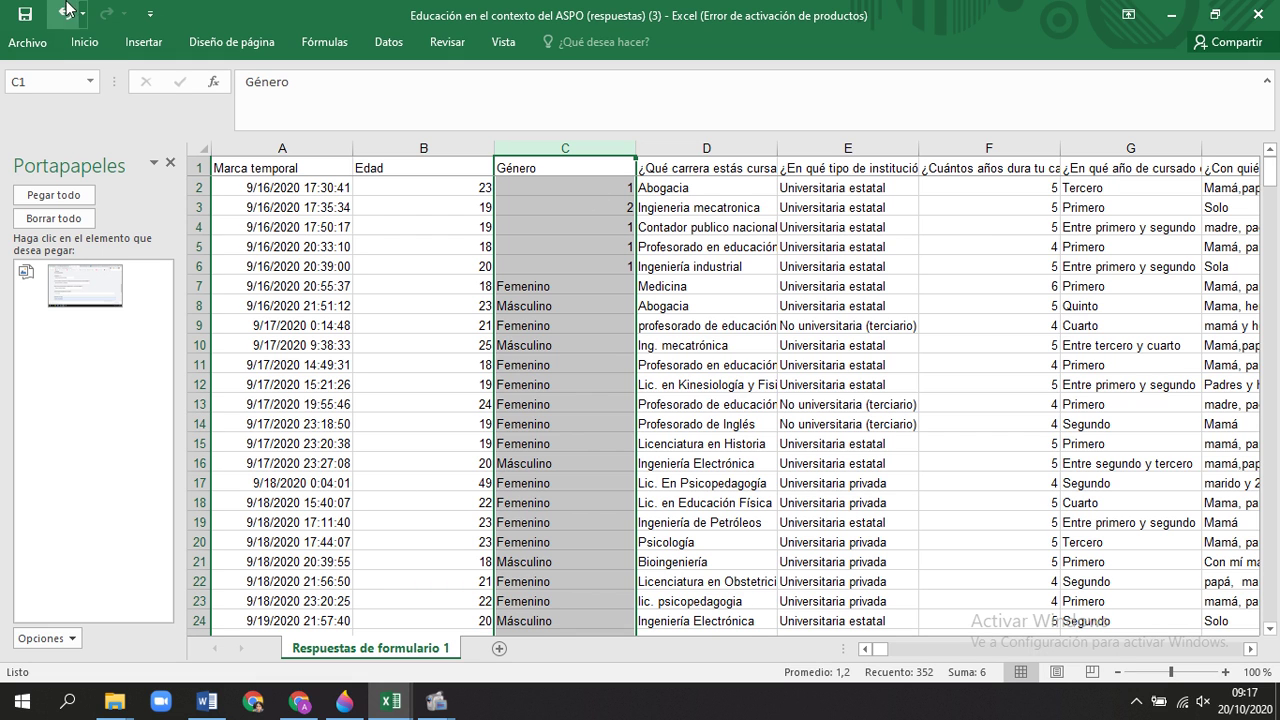
left_click(86, 43)
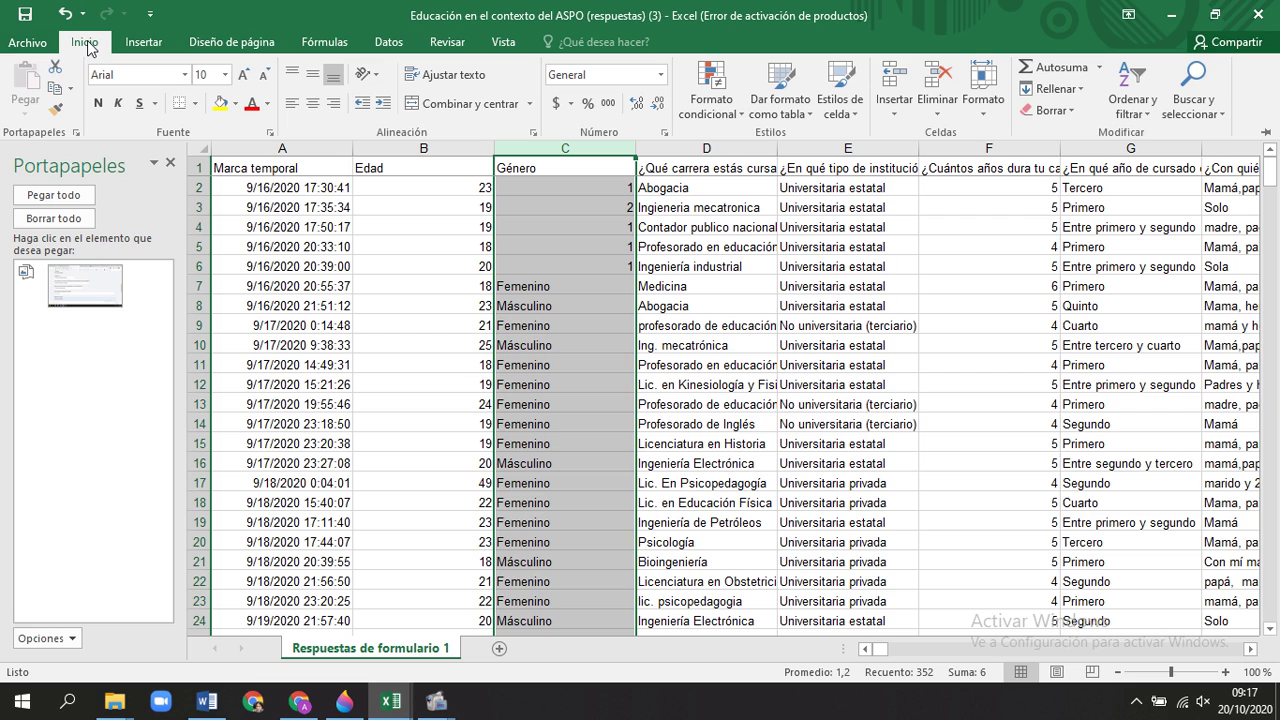
left_click(1189, 103)
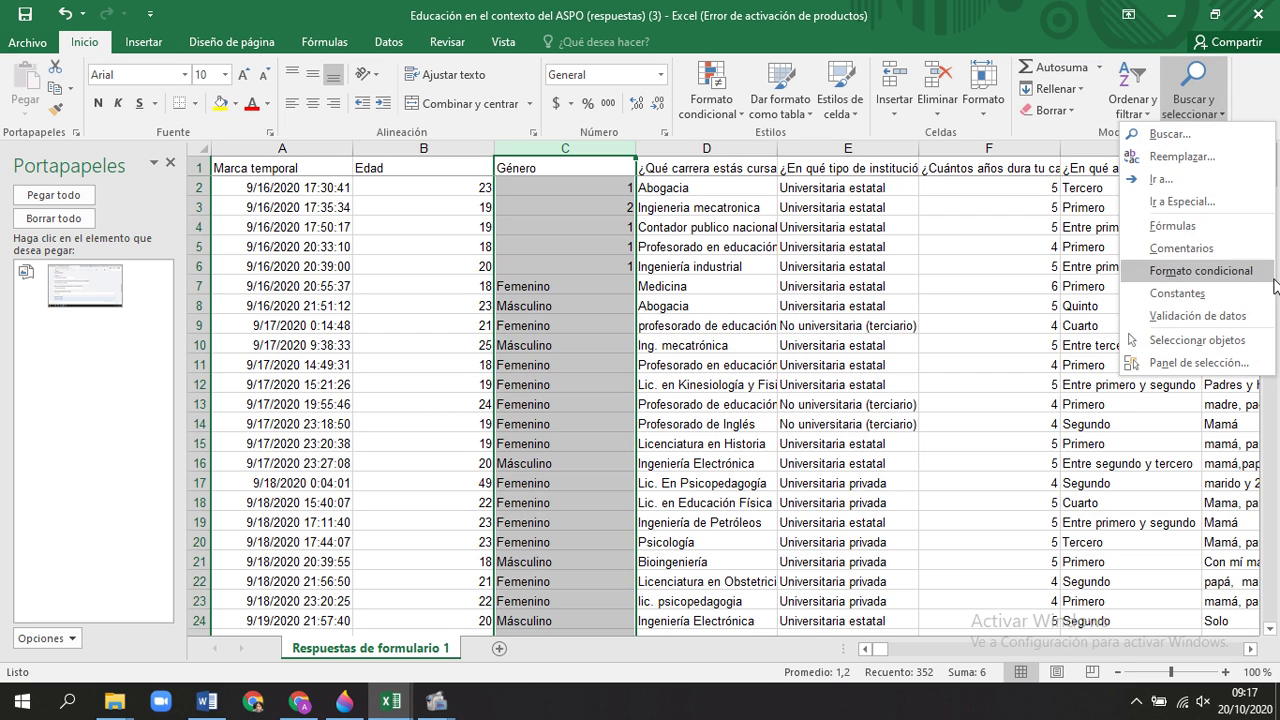
left_click(1195, 157)
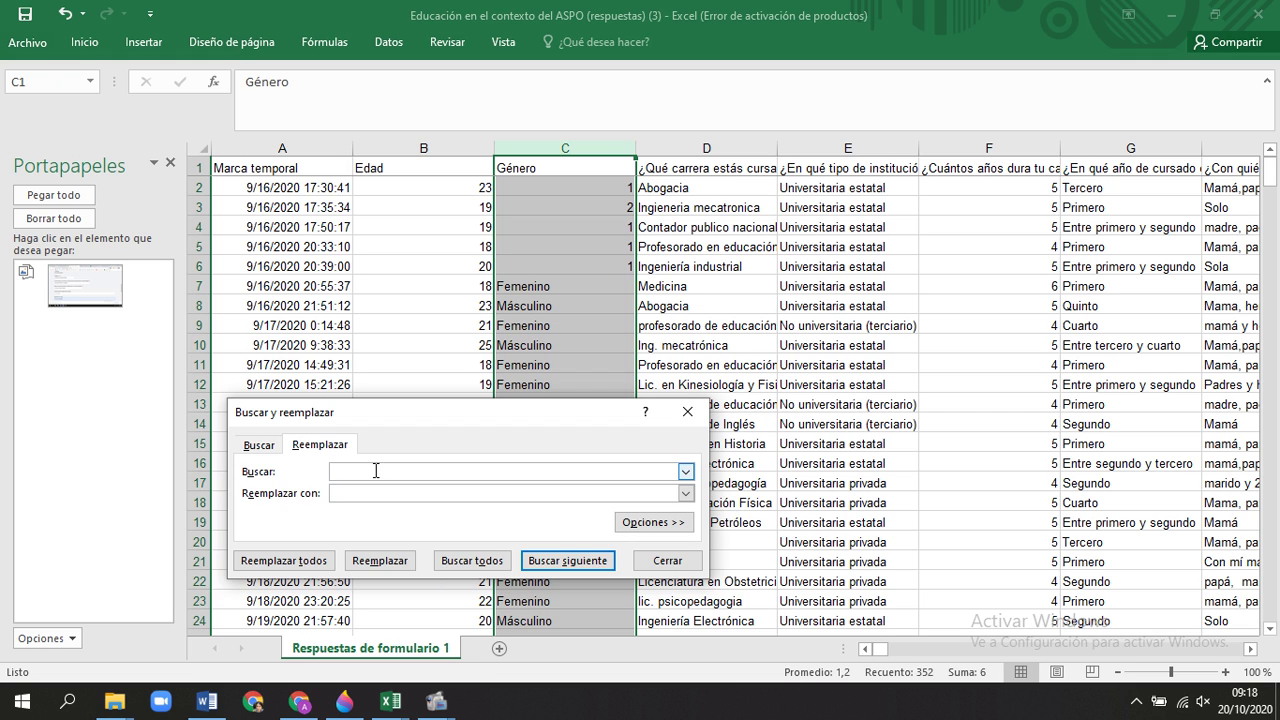
type("femenino")
left_click(365, 494)
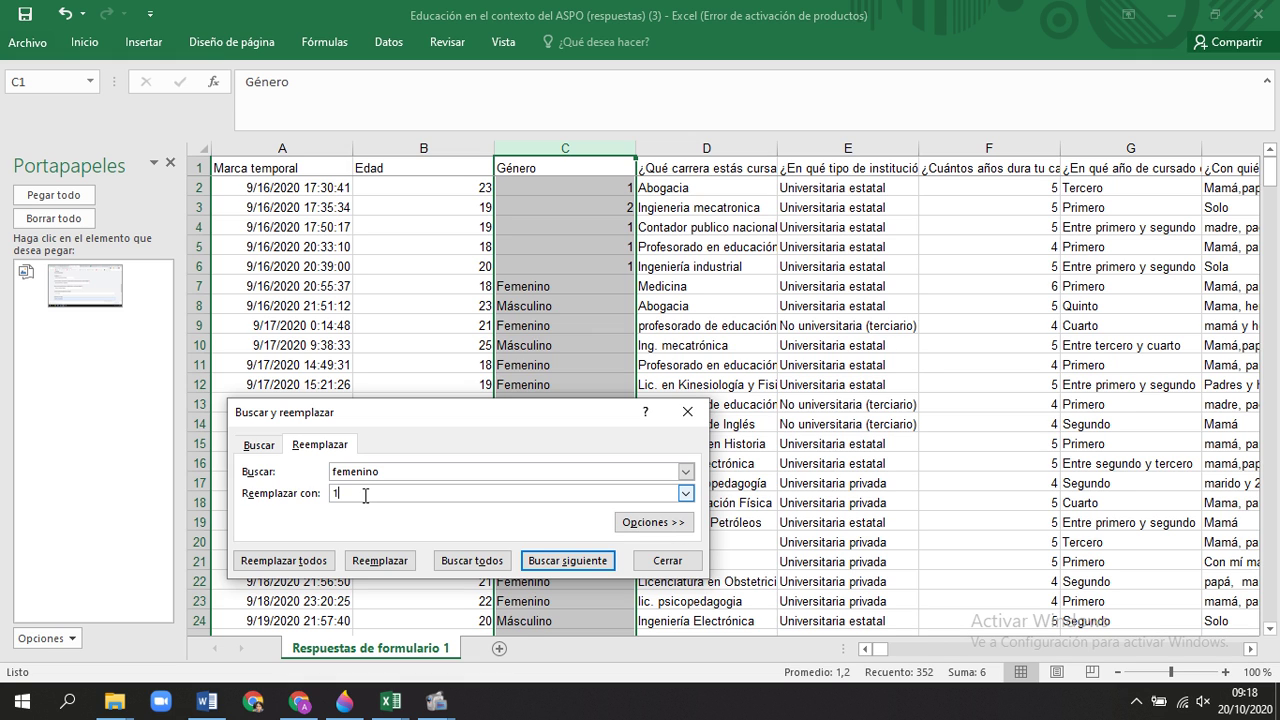
left_click(336, 568)
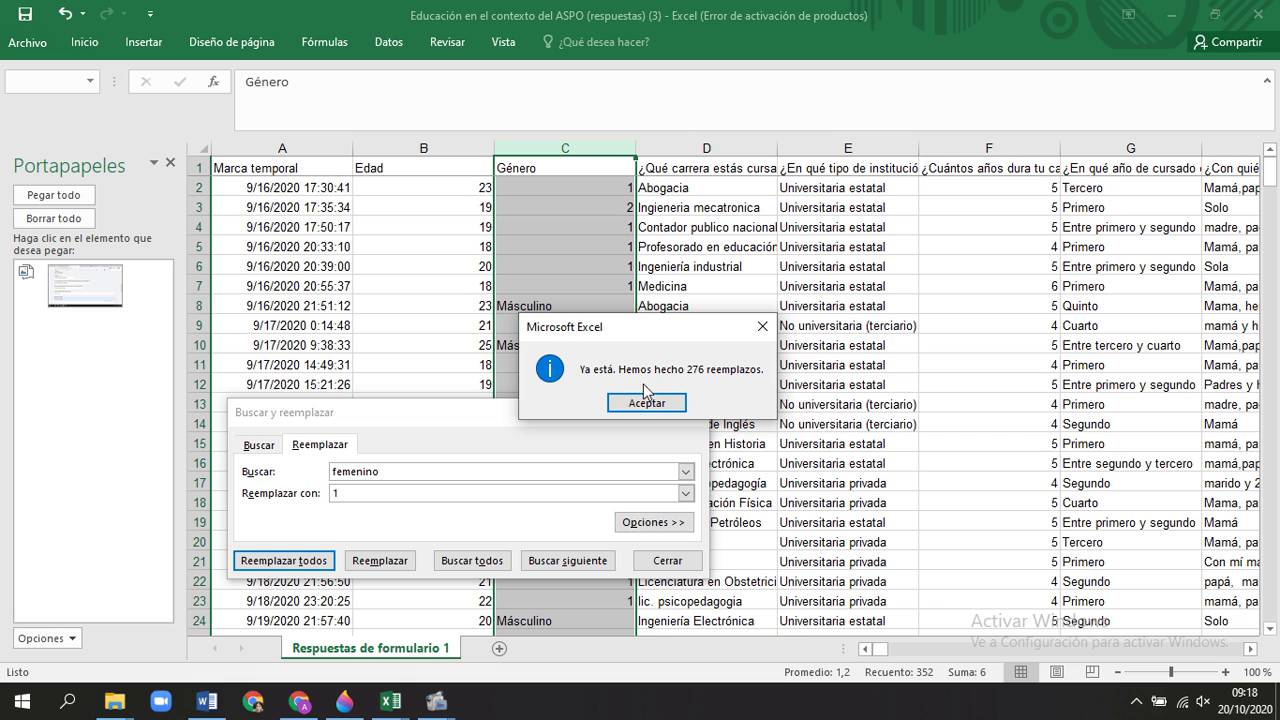
Try to replace every "masculino" in the Género column with 2.
left_click(646, 403)
double_click(398, 470)
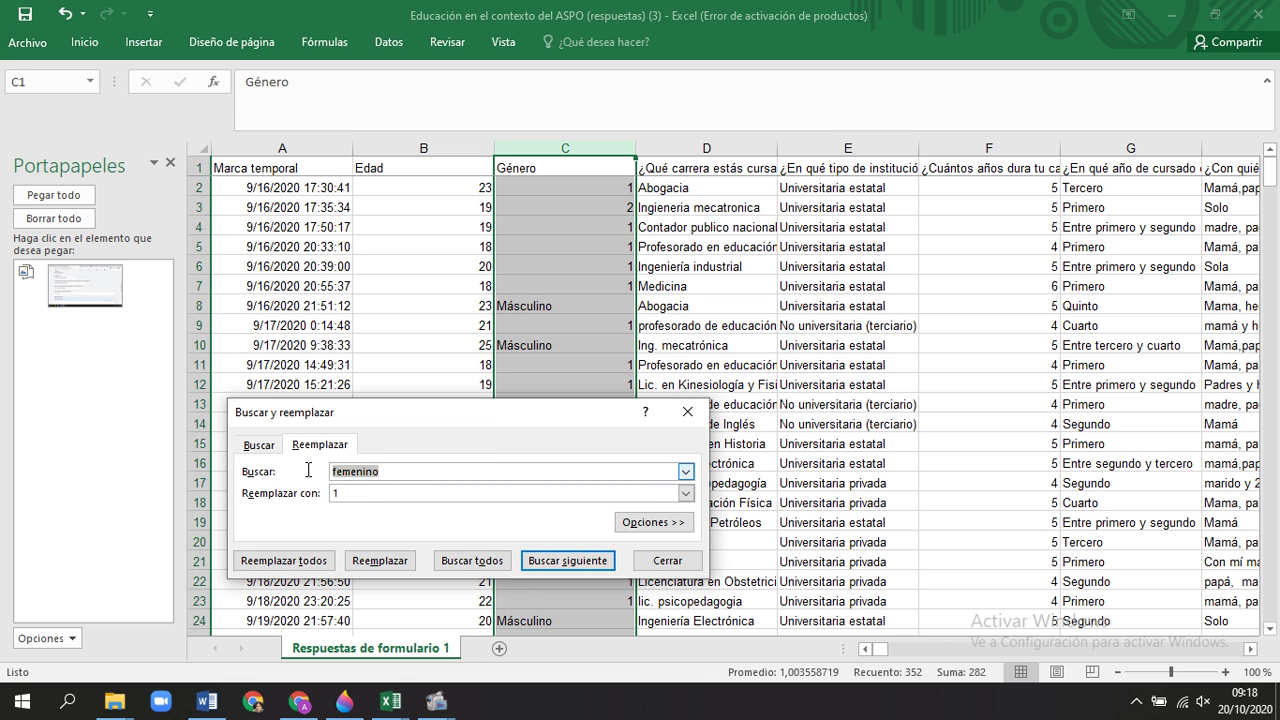
left_click(386, 471)
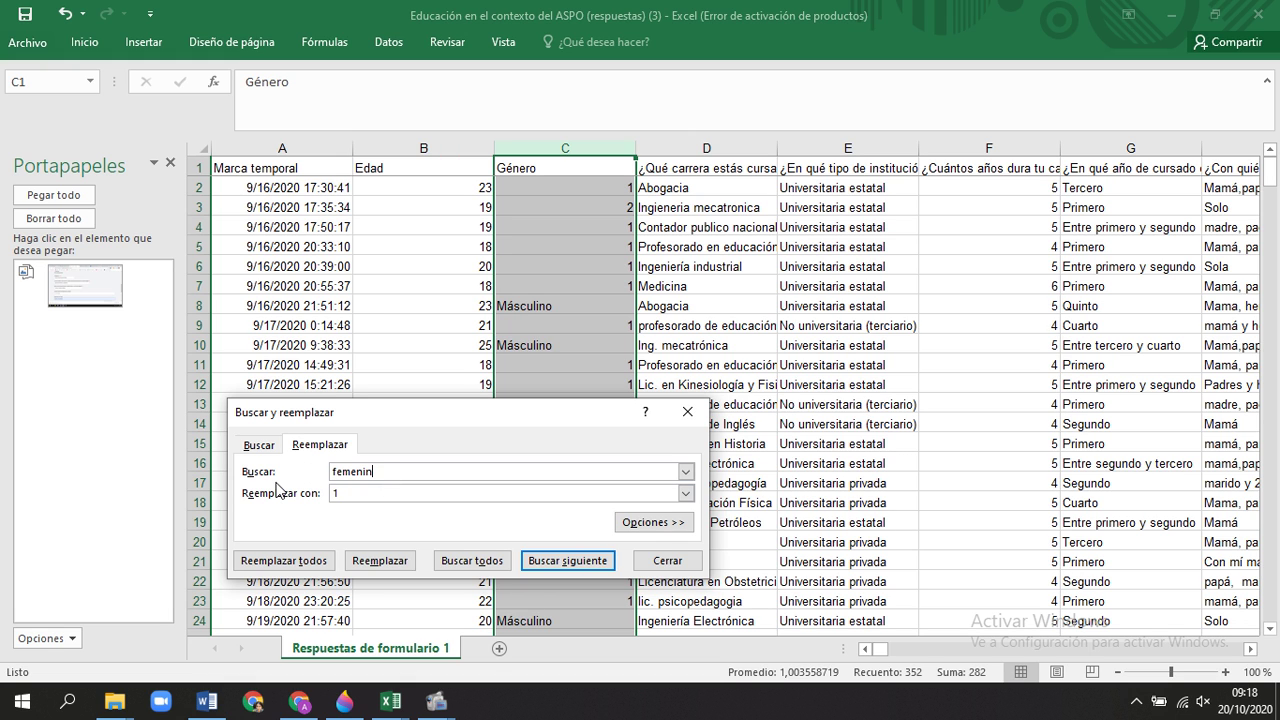
key("BackSpace")
key("BackSpace")
key("BackSpace")
key("BackSpace")
key("BackSpace")
key("BackSpace")
key("BackSpace")
type("masculino")
key("Tab")
type("2")
left_click(326, 561)
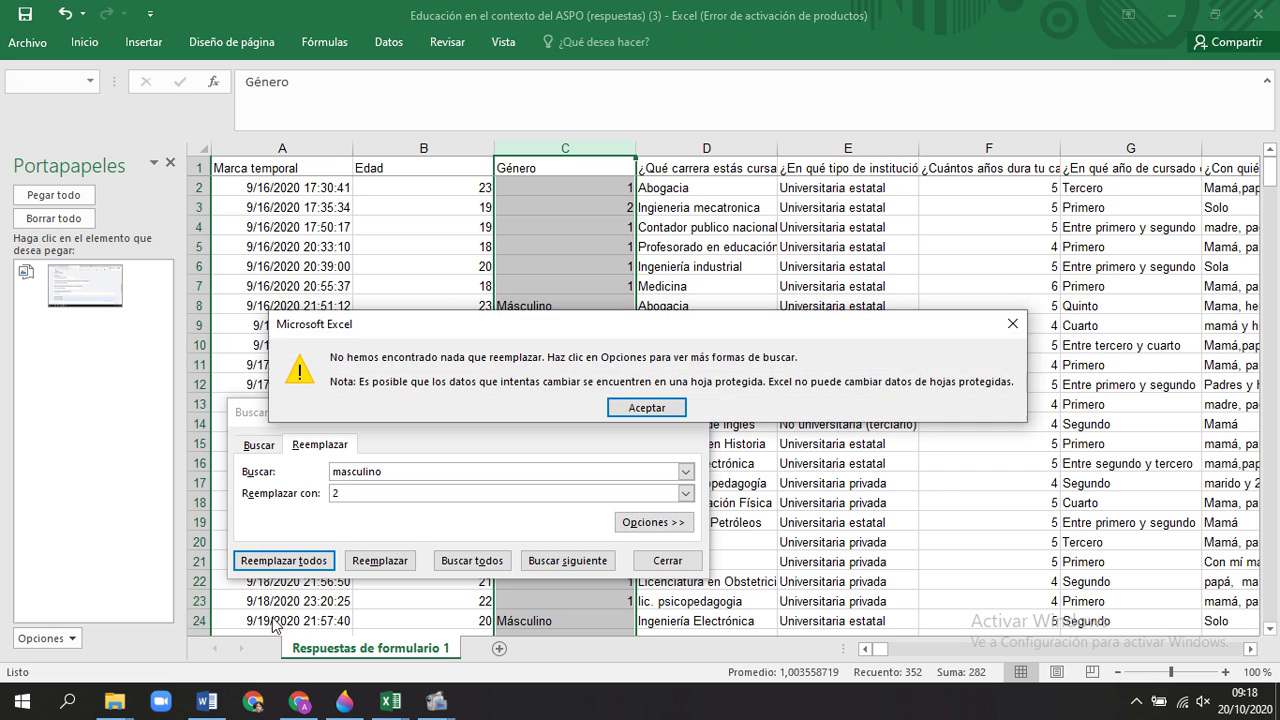
left_click(668, 409)
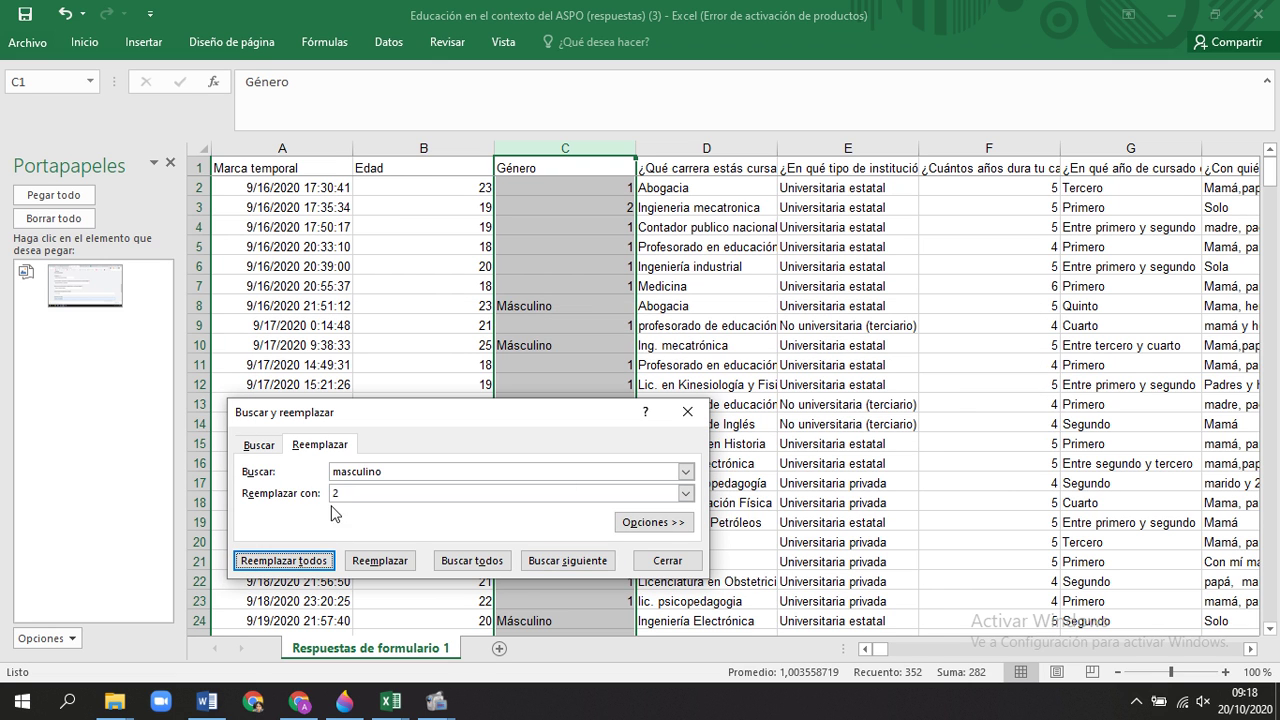
Correct the search text to "Másculino", replace every match in the Género column with 2, and close the replace dialog.
left_click(427, 475)
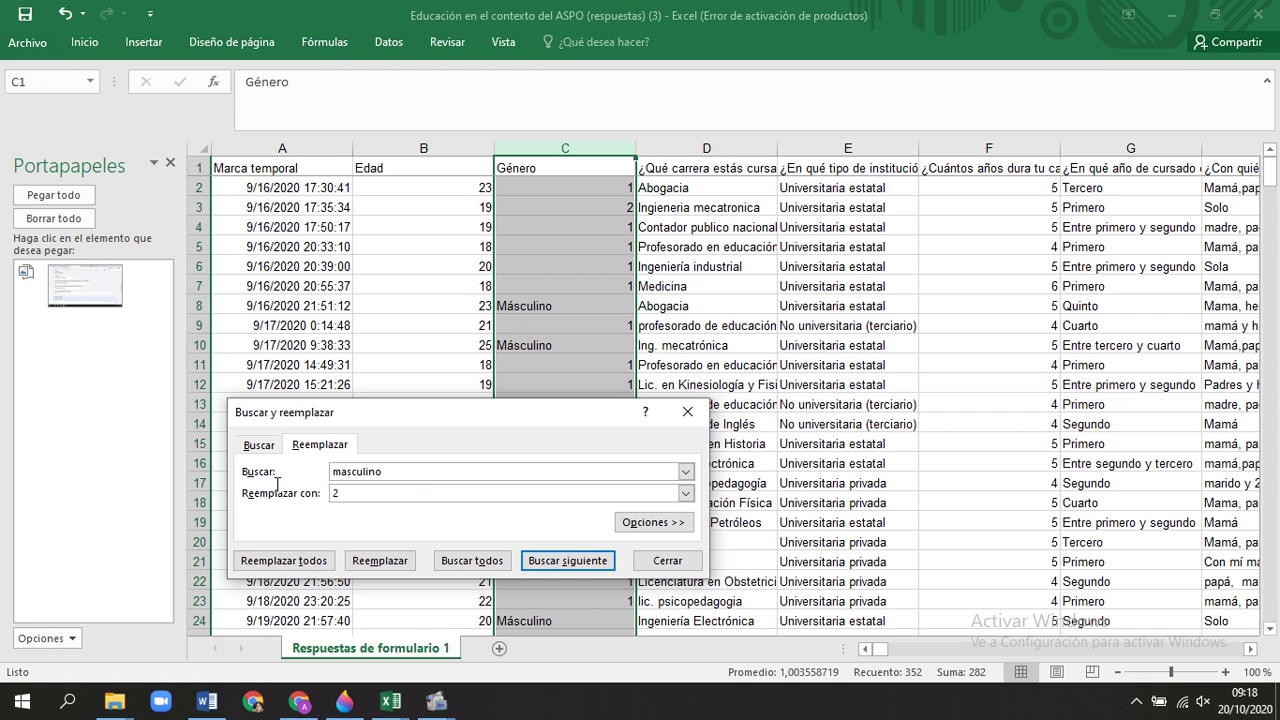
left_click(350, 450)
type("Má")
left_click(318, 562)
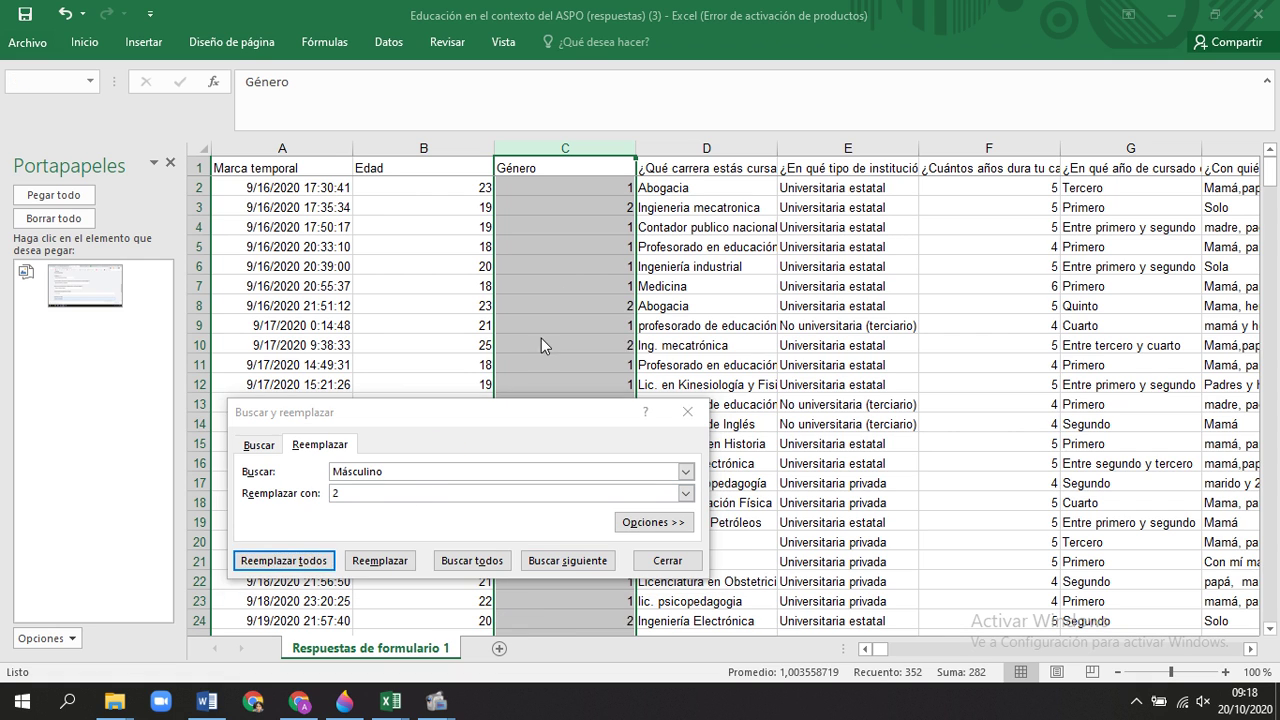
left_click(662, 404)
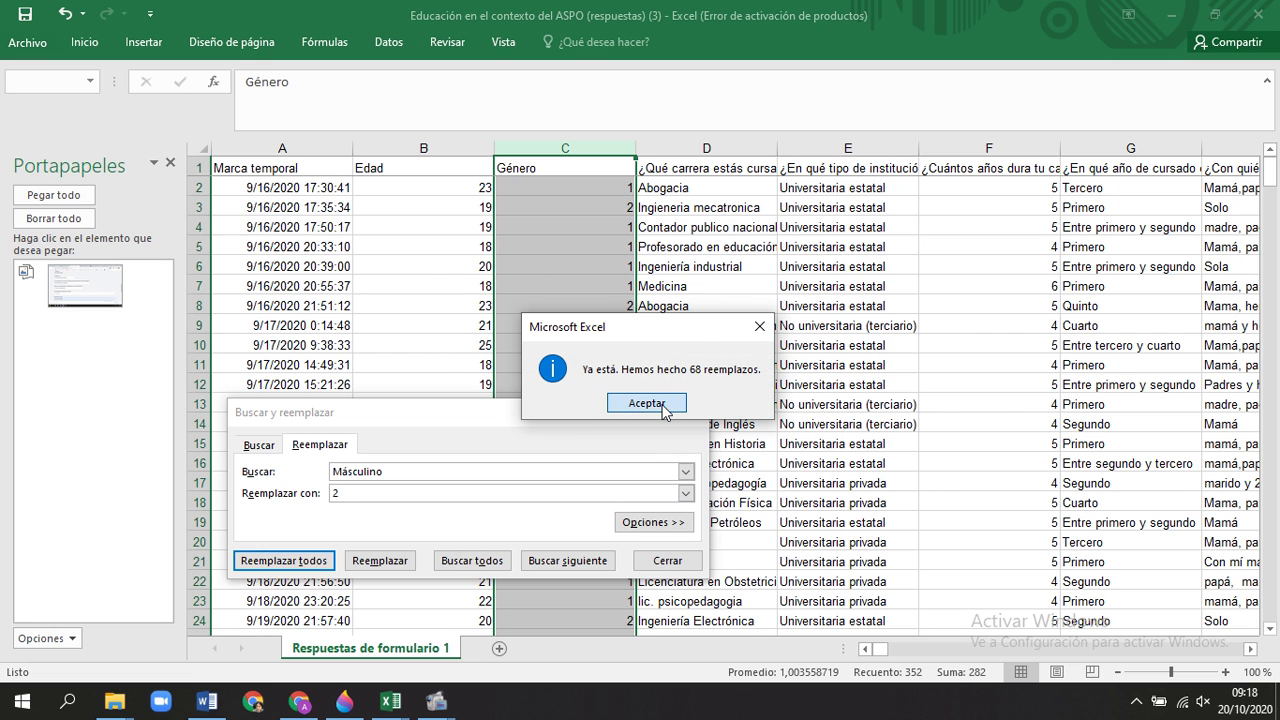
left_click(667, 561)
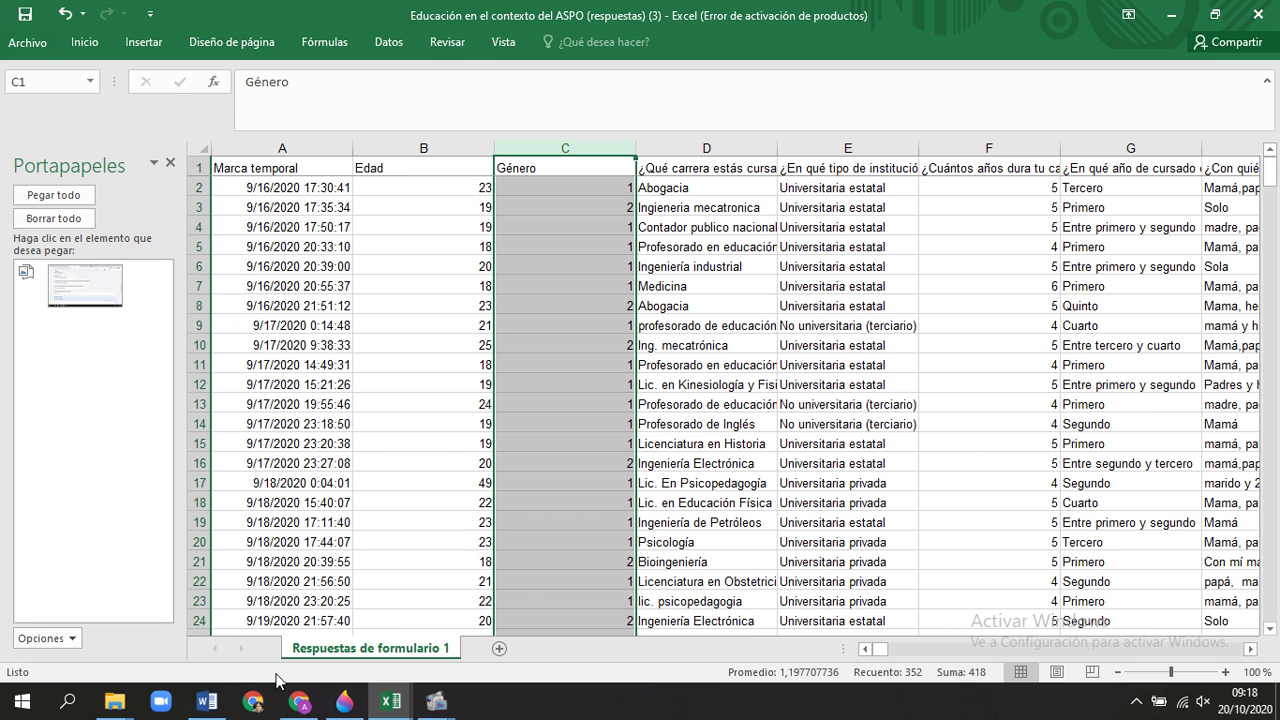
Record the Género coding key in the blank Word document as a numbered list, 1- Femenino and 2- Masculino, and return to Excel.
left_click(207, 701)
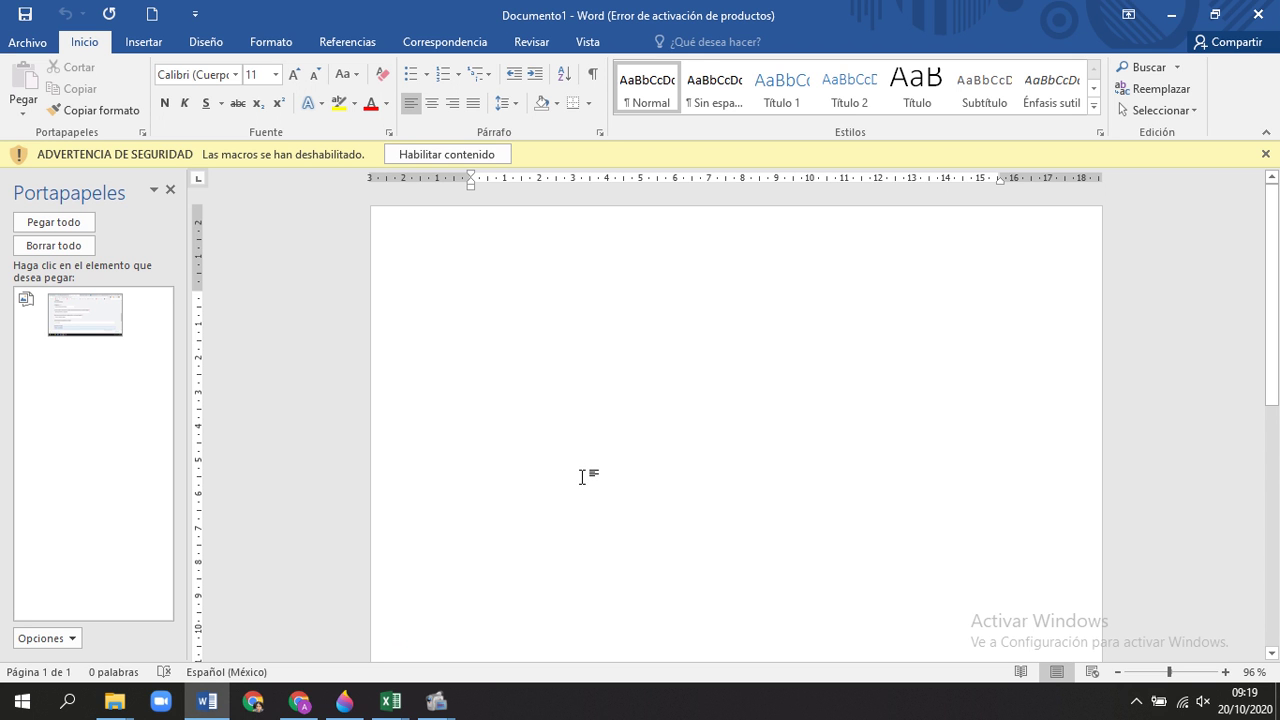
left_click(207, 701)
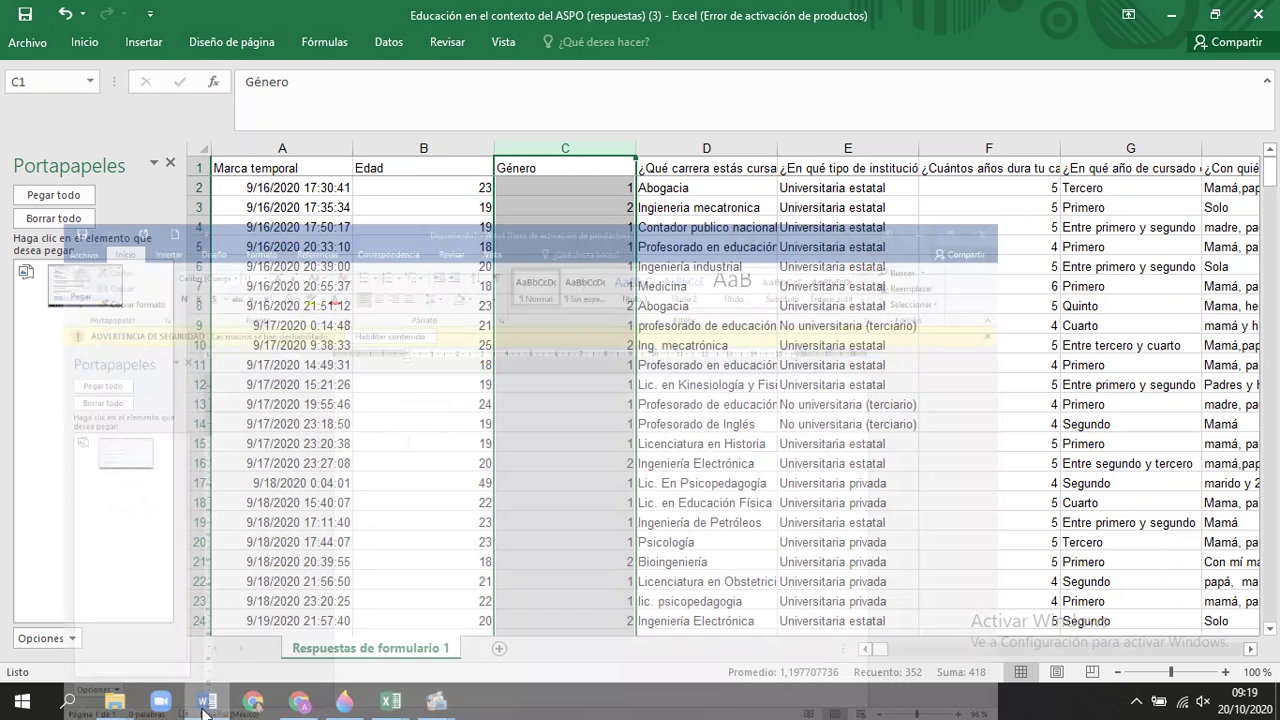
left_click(207, 701)
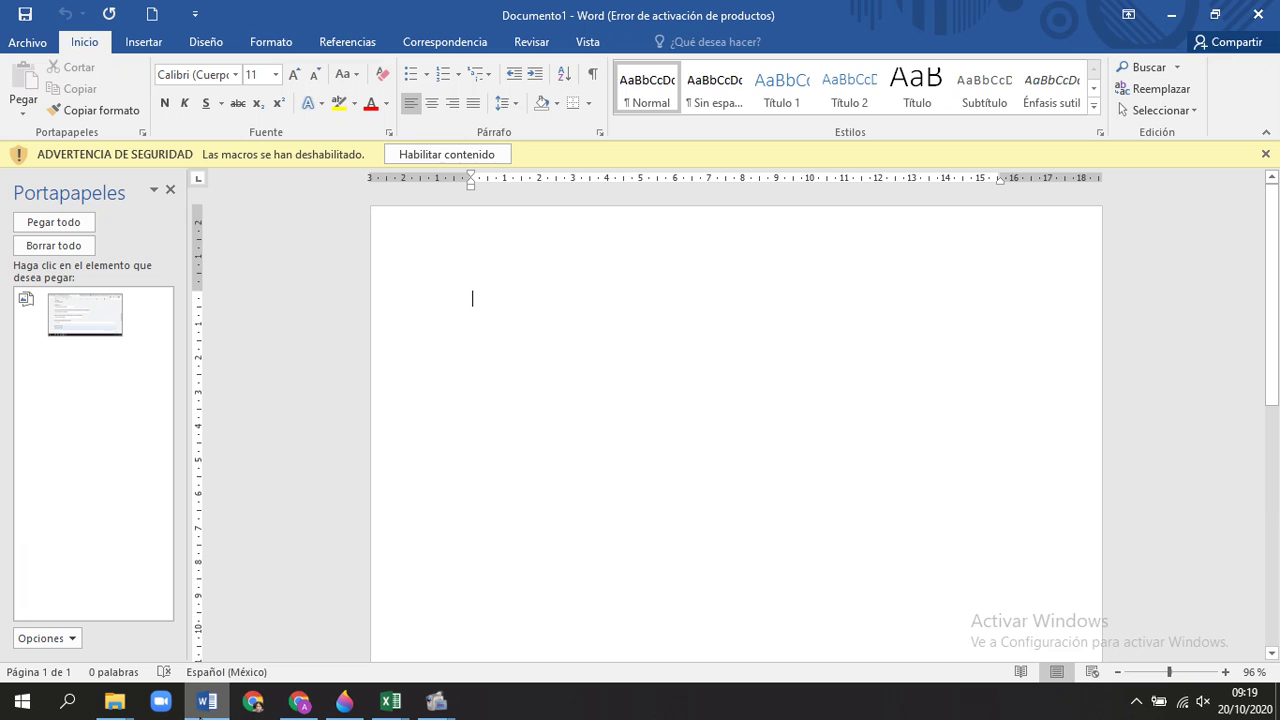
type("Género")
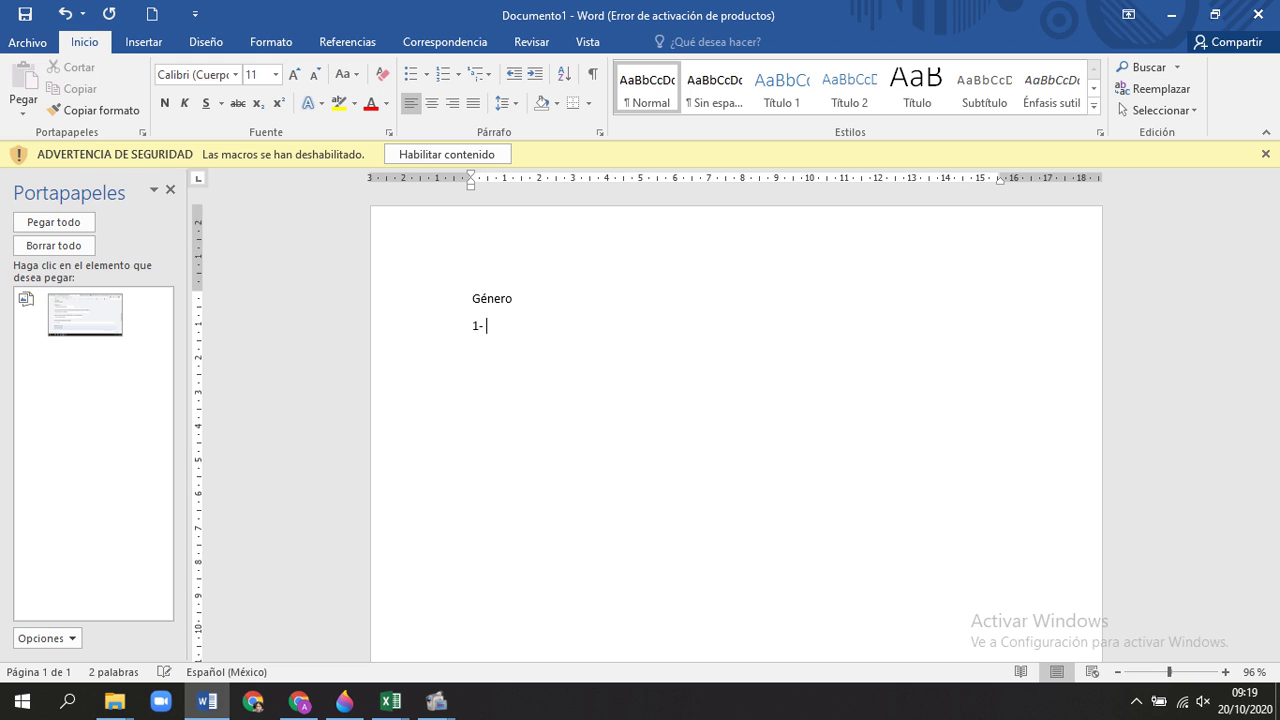
type(" Femenin")
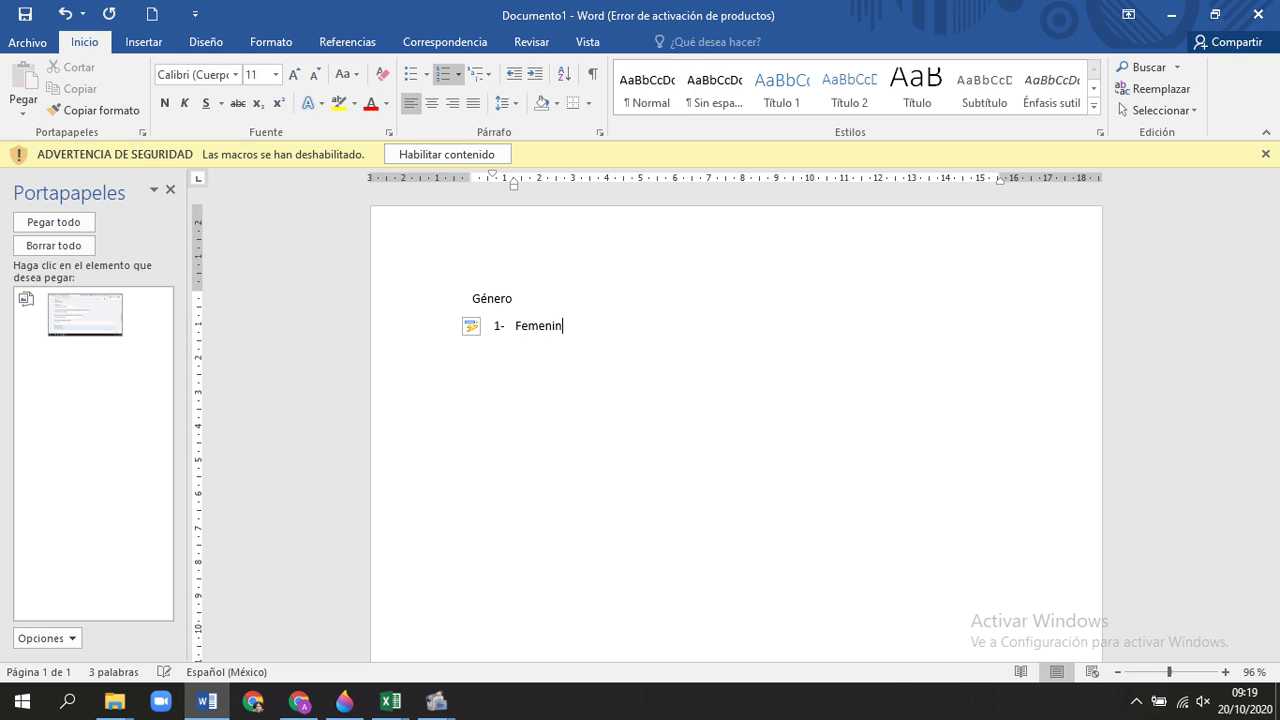
type("o7")
key("BackSpace")
key("Return")
type("Masculino")
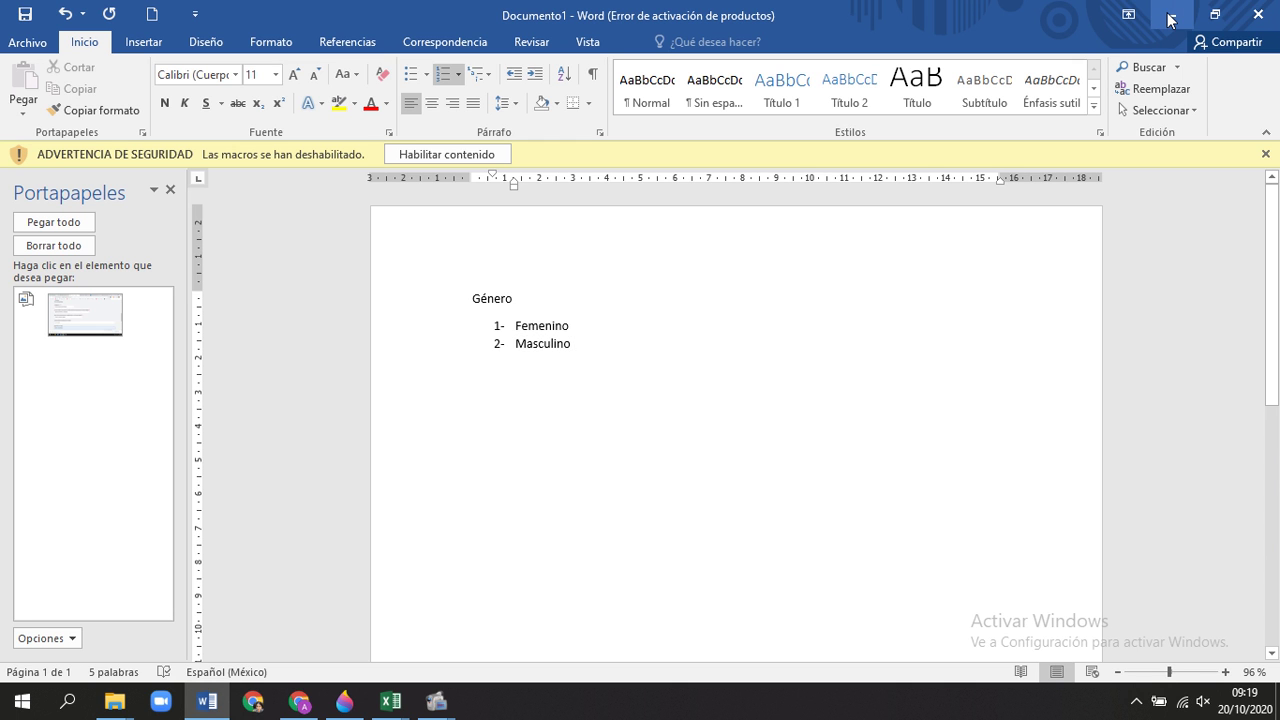
key("alt+Tab")
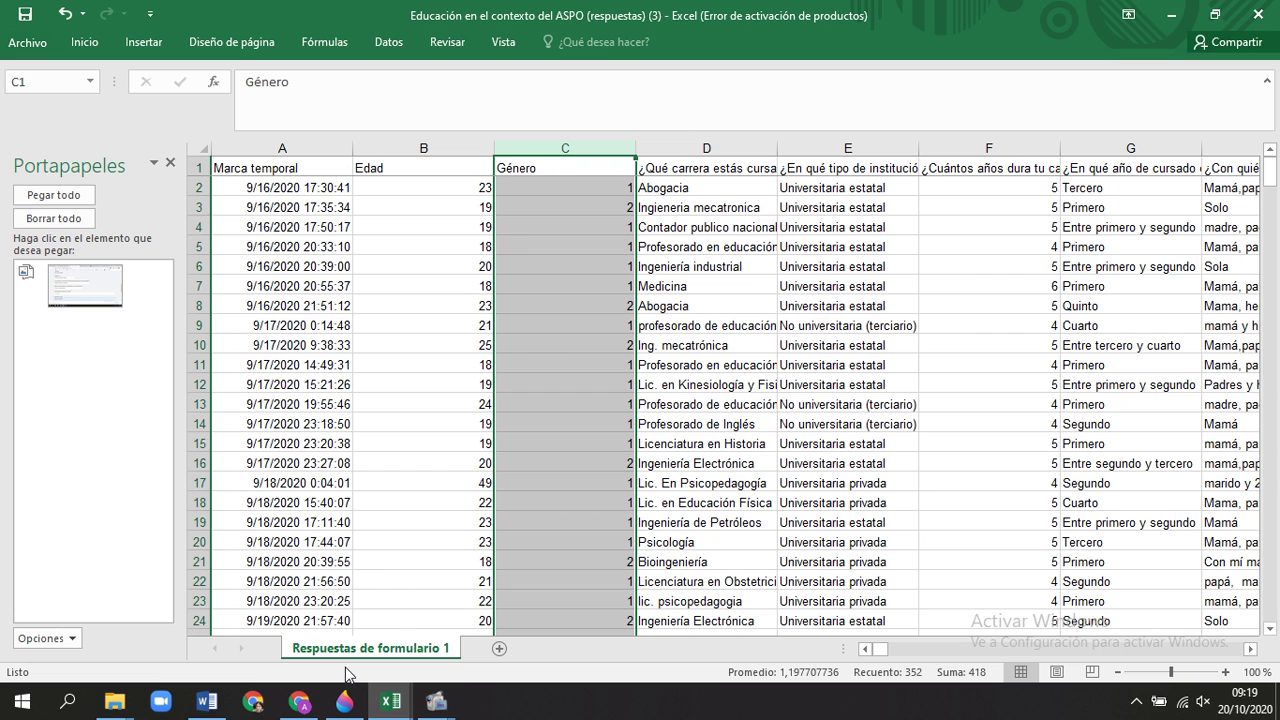
left_click(436, 700)
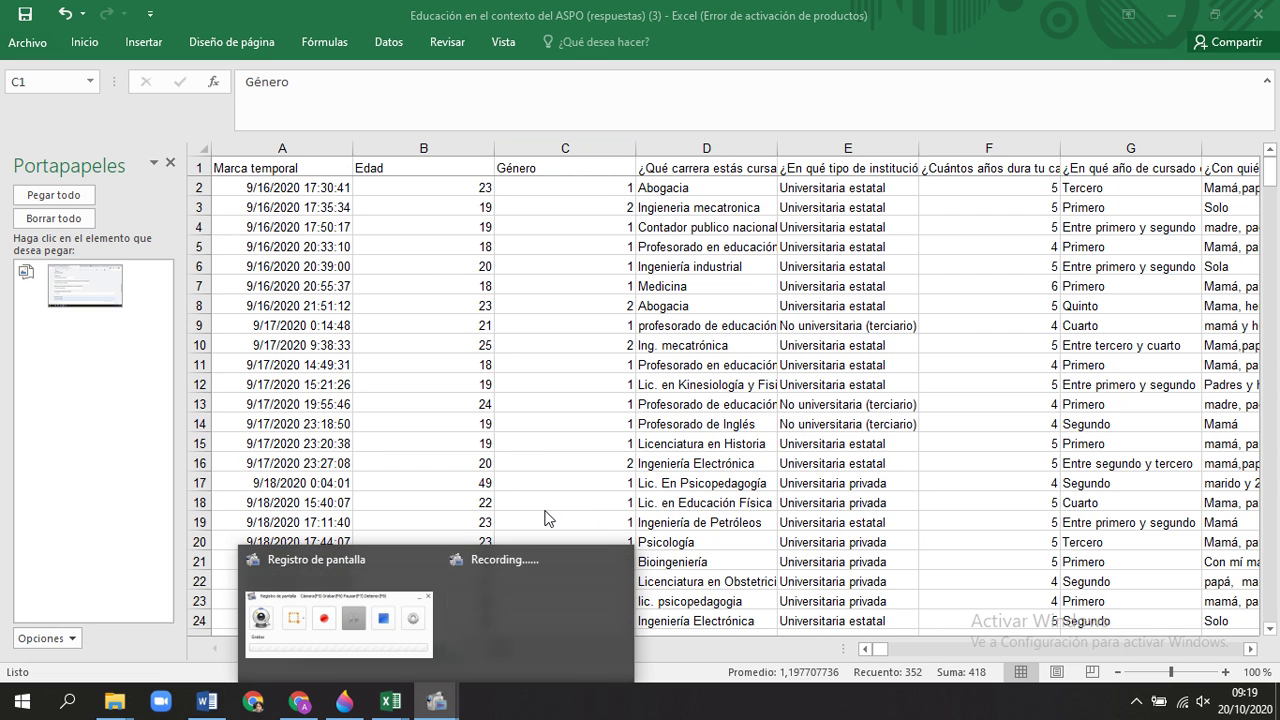
left_click(355, 632)
left_click(738, 392)
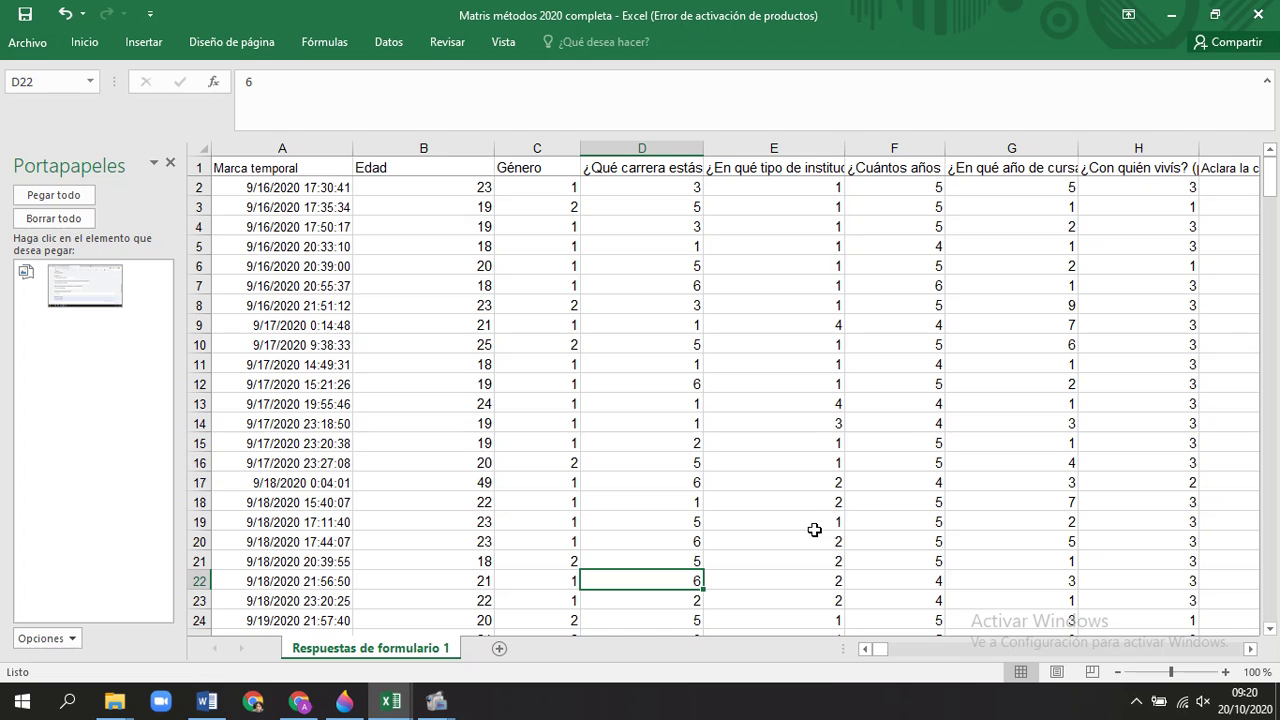
Look through the fully coded workbook "Matris métodos 2020 completa", checking numeric codes and open text answers across its columns up to EV.
left_click(1250, 648)
left_click(1250, 648)
left_click(1250, 648)
left_click_drag(1250, 648, 1250, 648)
left_click_drag(1004, 650, 916, 672)
scroll(1160, 485, "down", 20)
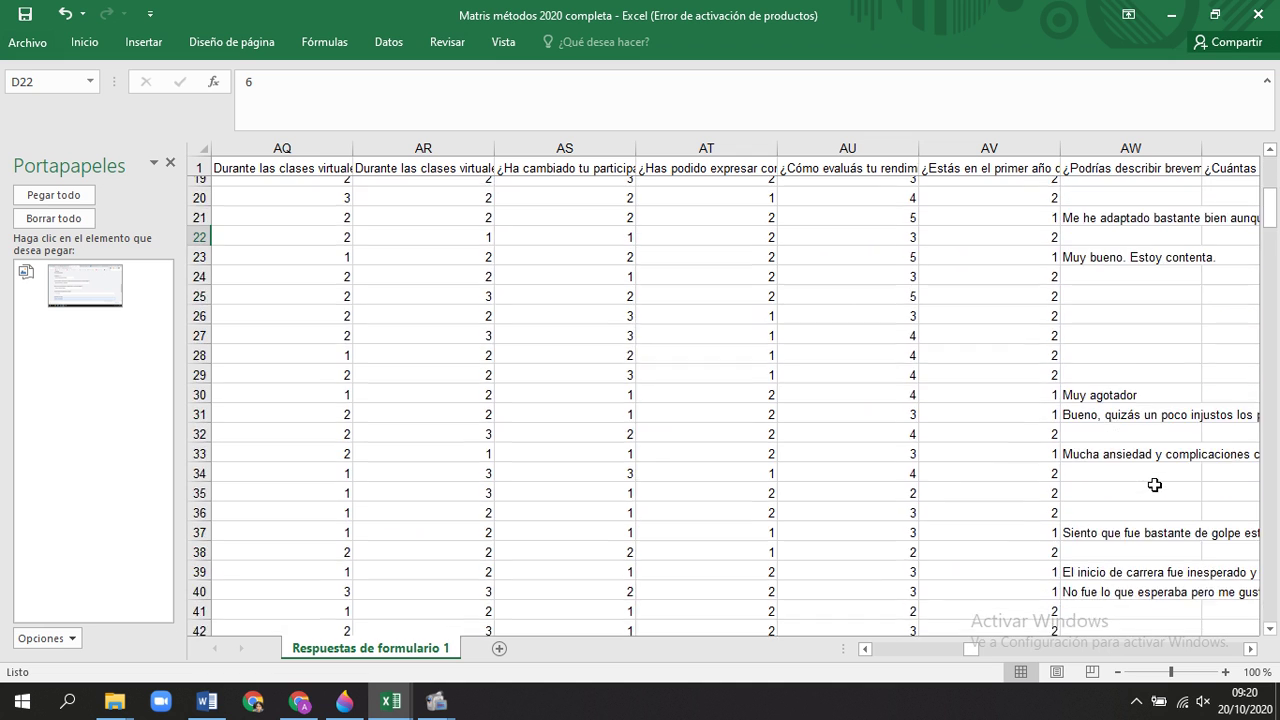
scroll(1157, 492, "down", 14)
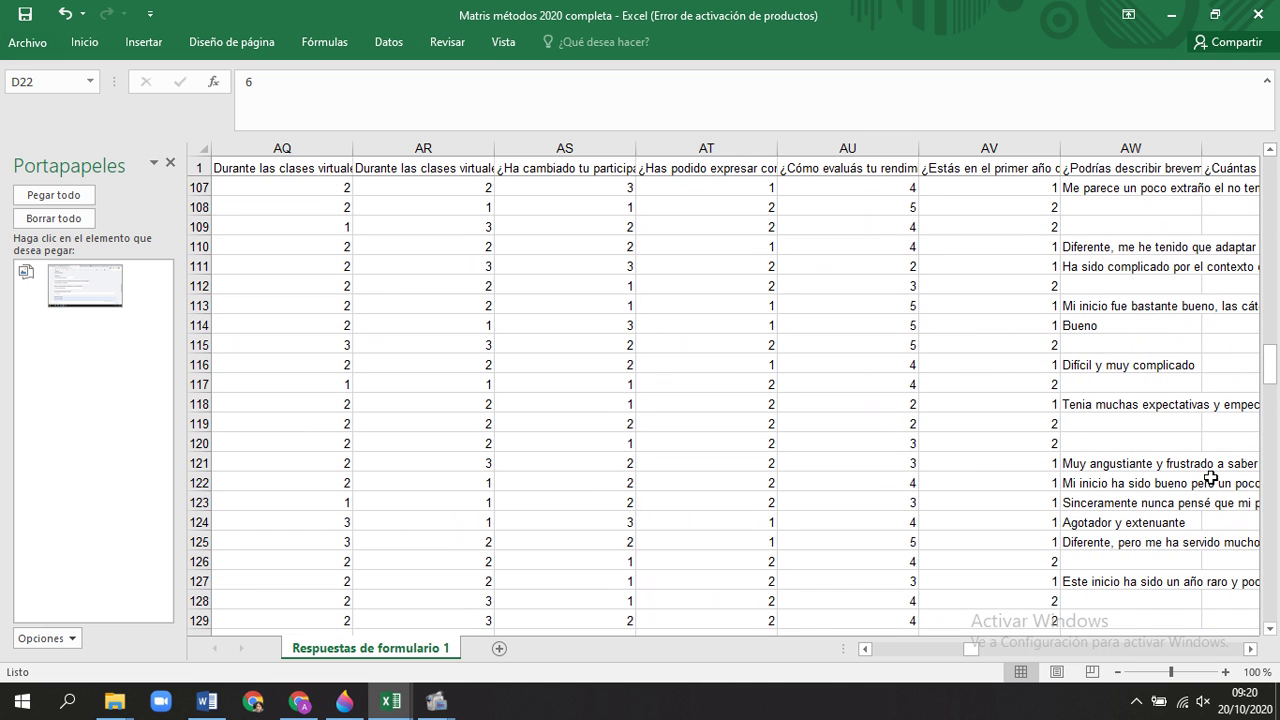
scroll(1180, 520, "down", 4)
scroll(1068, 515, "down", 10)
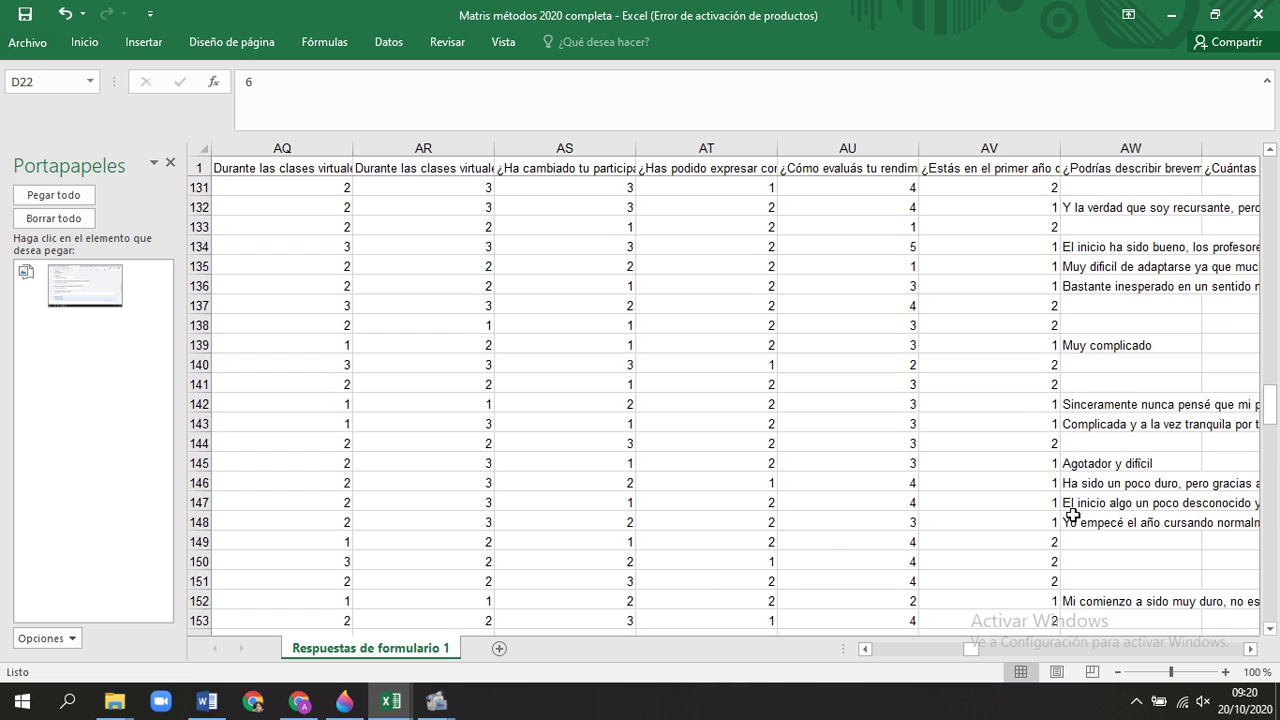
scroll(1072, 515, "down", 10)
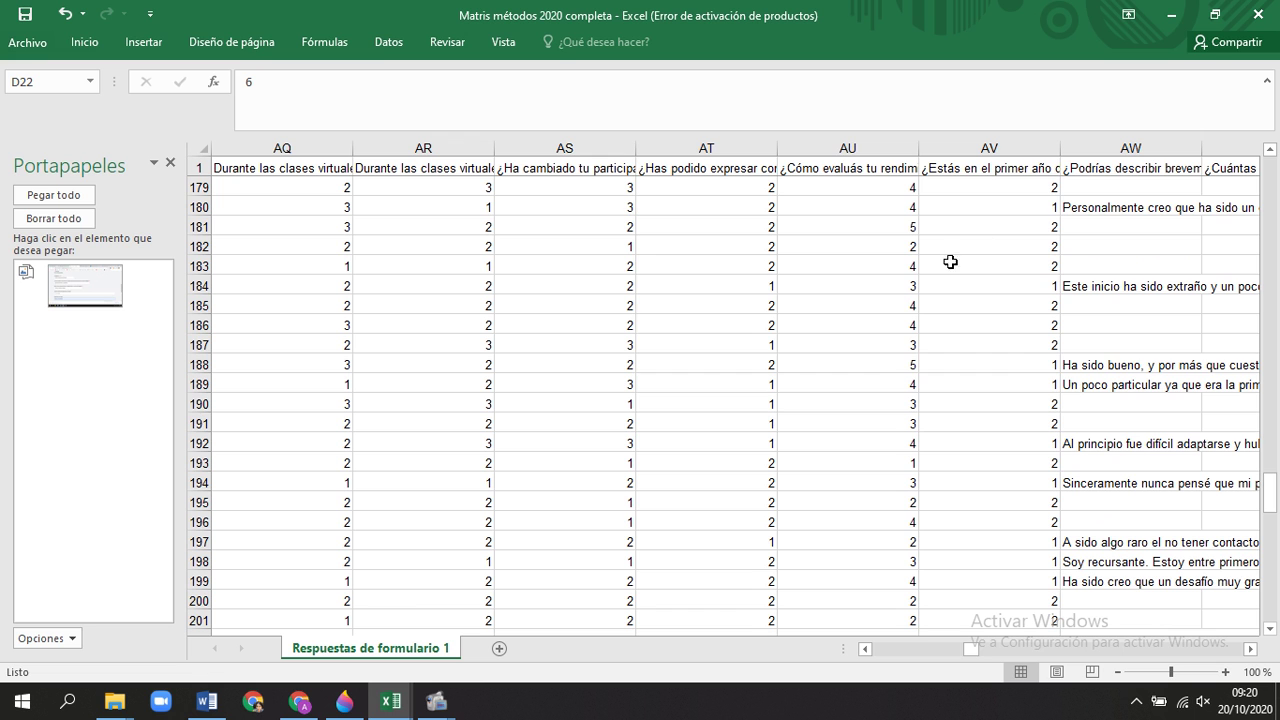
left_click(998, 648)
left_click(1006, 647)
left_click_drag(1008, 653, 1197, 655)
scroll(1061, 560, "up", 6)
scroll(1059, 561, "up", 6)
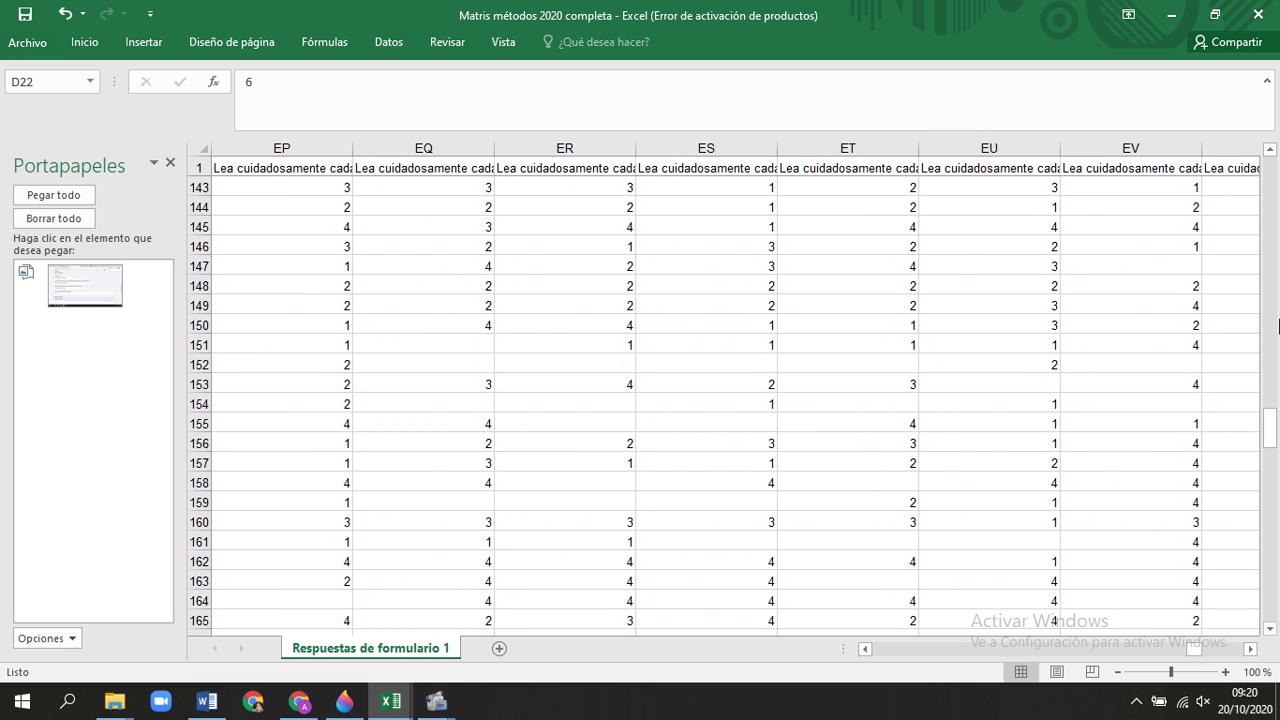
left_click_drag(1268, 410, 1275, 165)
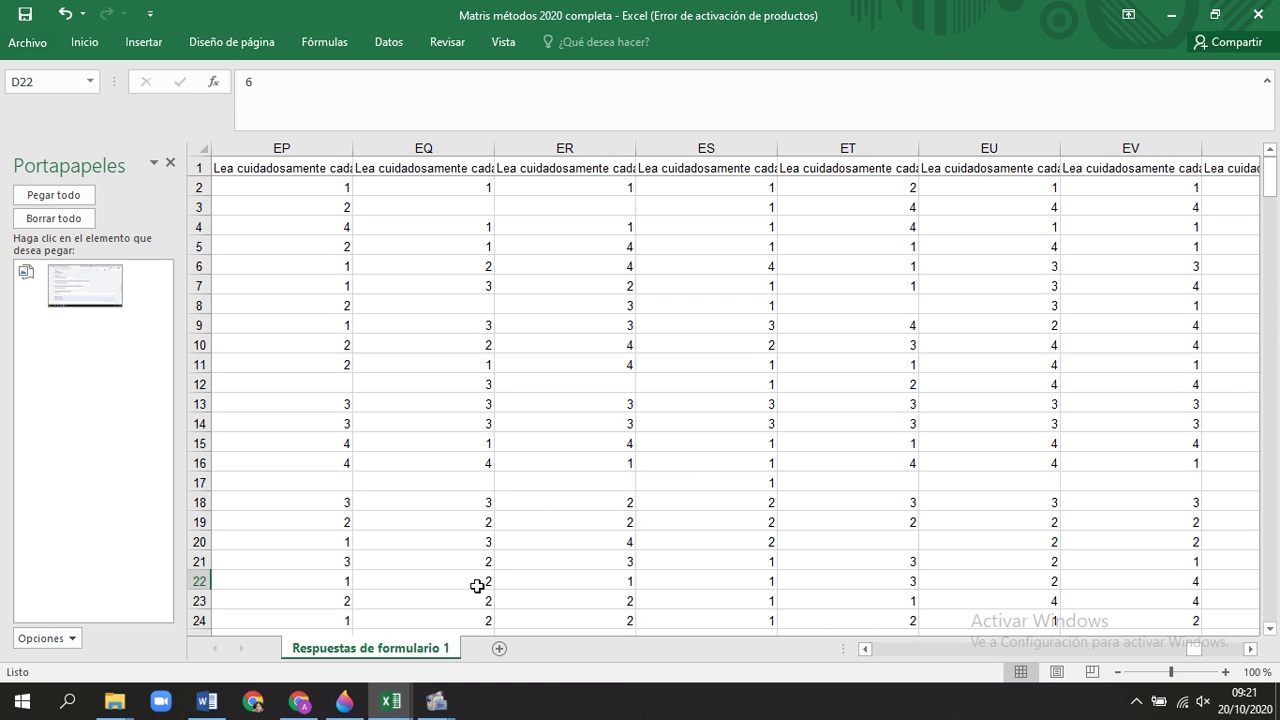
Launch IBM SPSS Statistics 21.
left_click(22, 700)
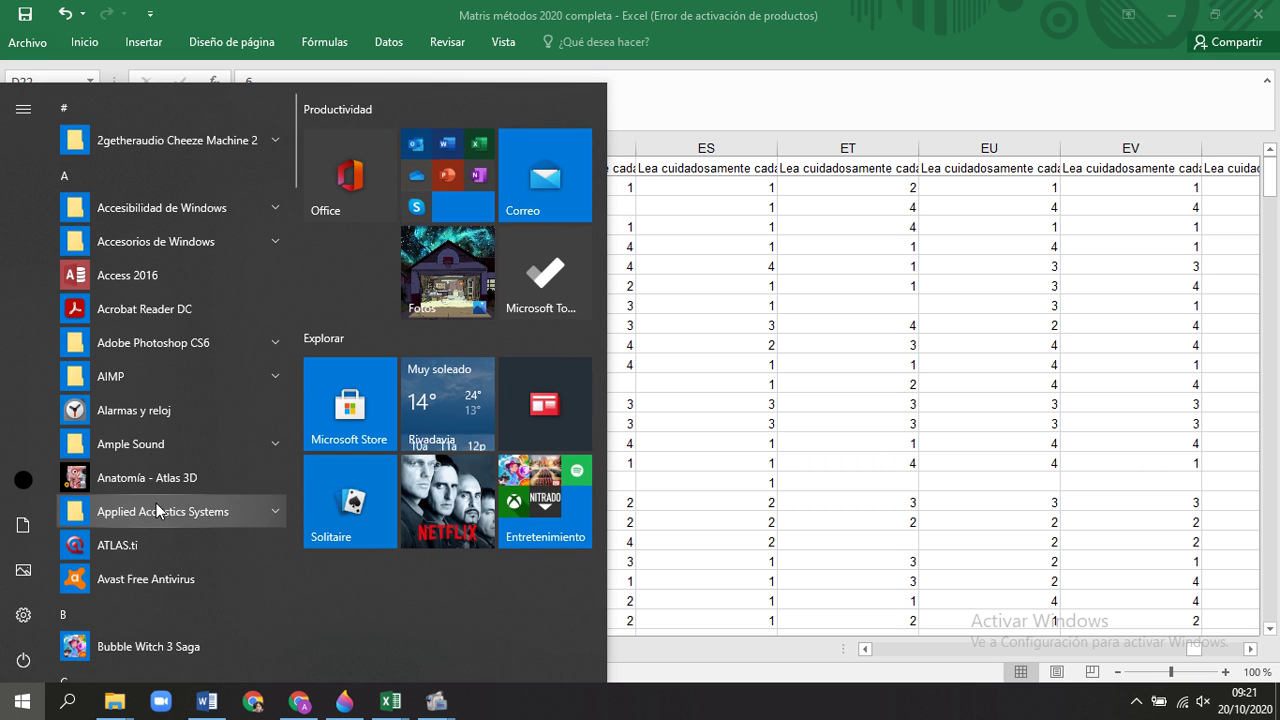
scroll(156, 503, "down", 6)
scroll(156, 503, "down", 6)
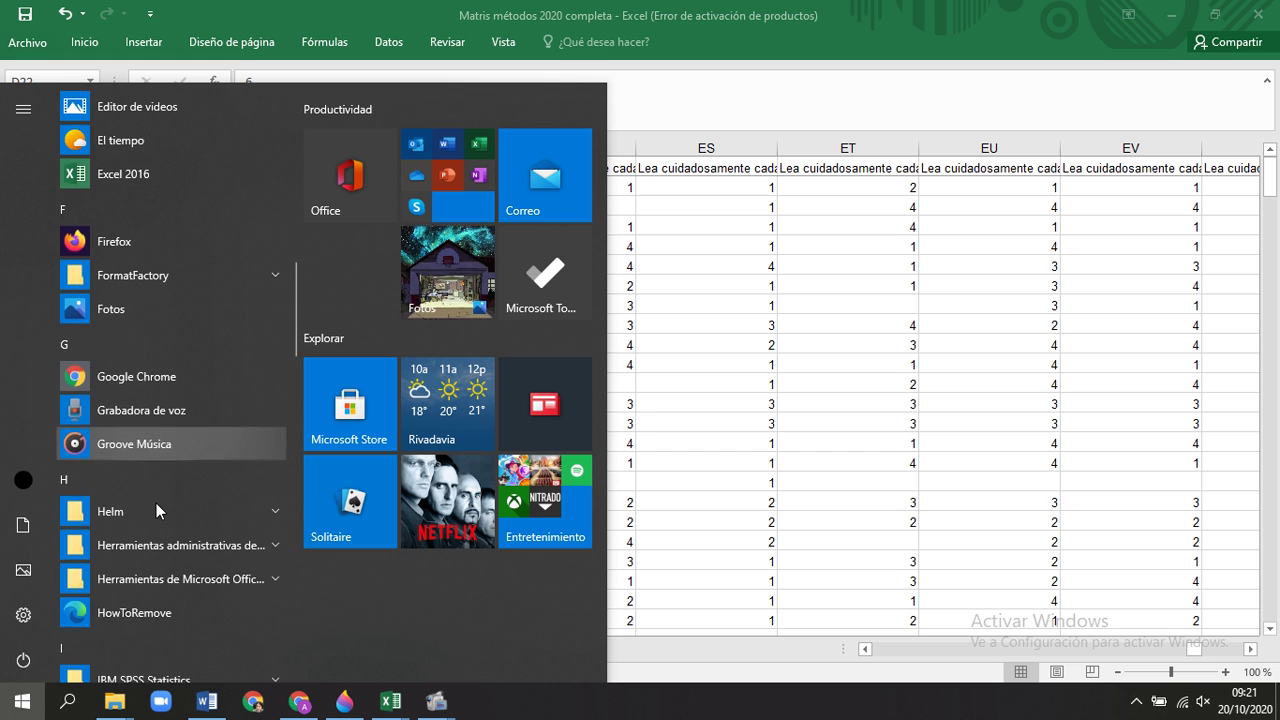
scroll(156, 506, "down", 3)
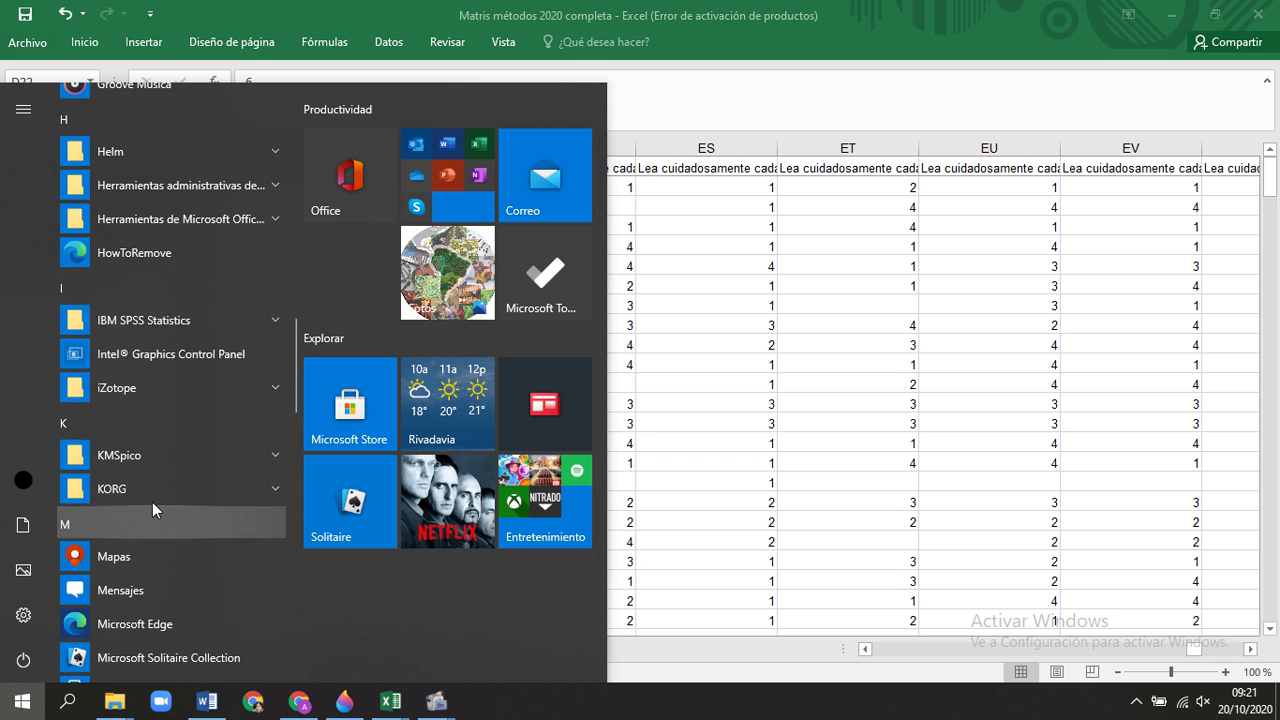
left_click(278, 330)
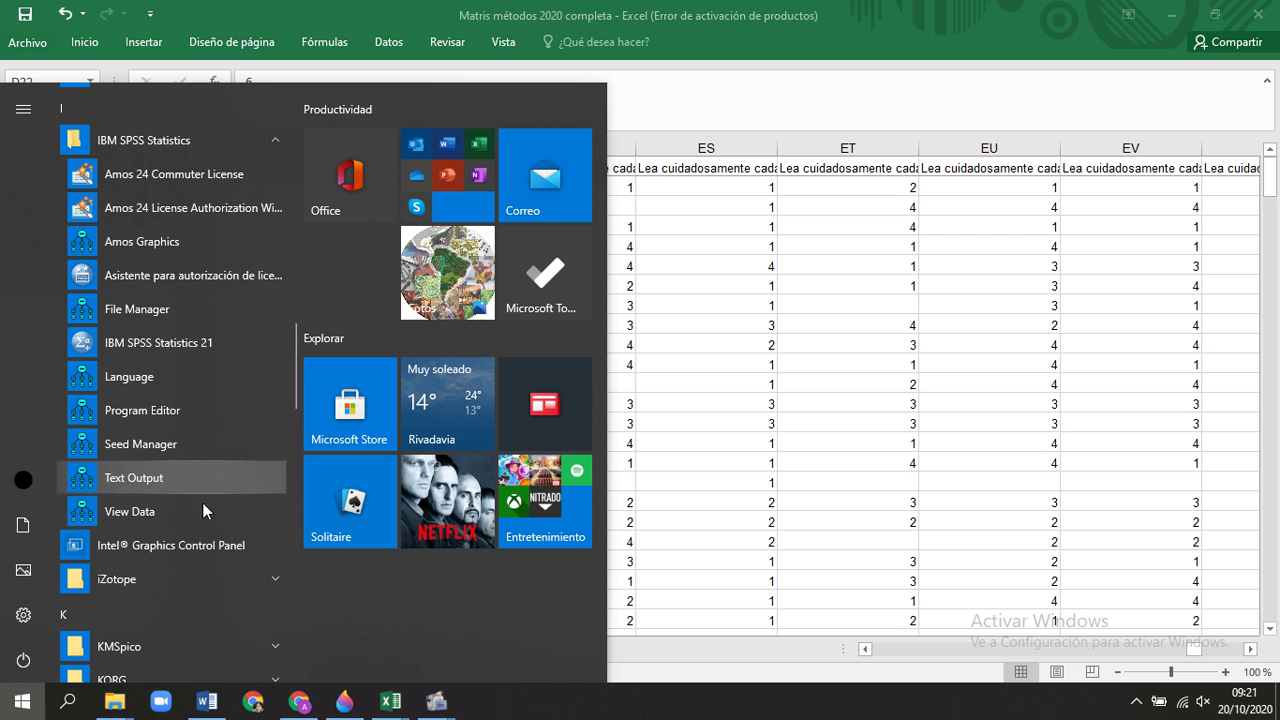
left_click(195, 343)
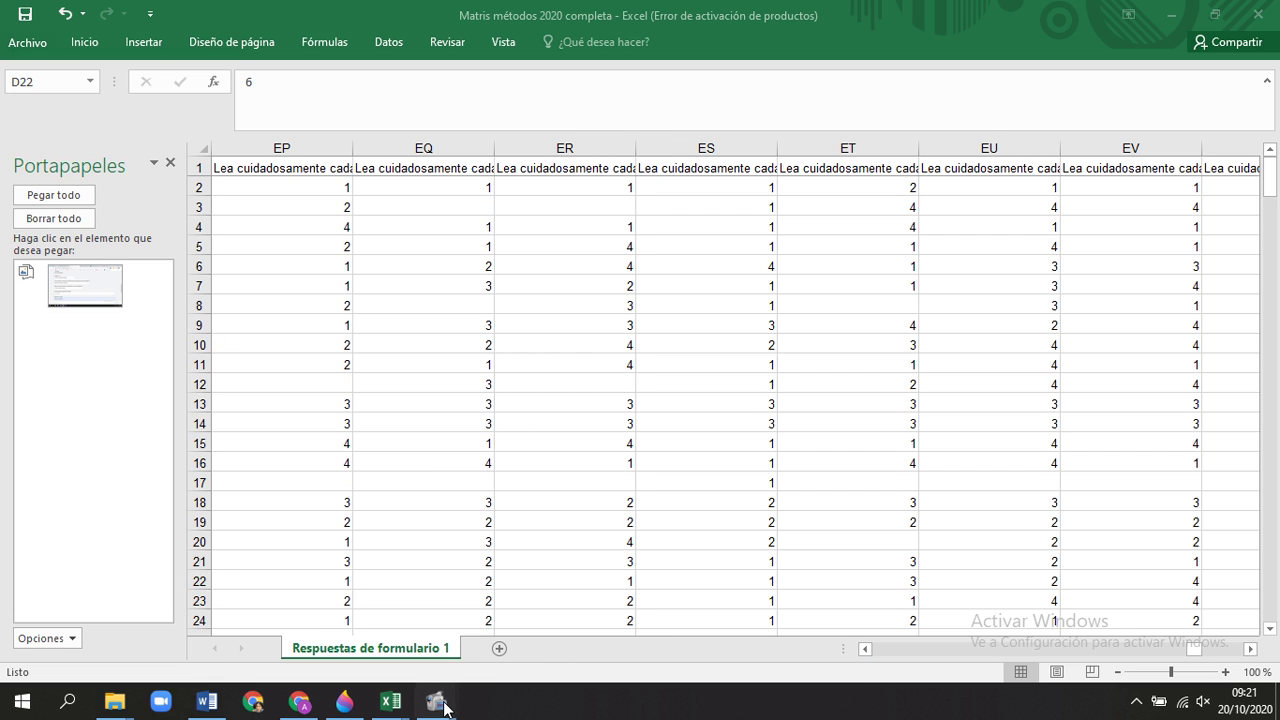
left_click(444, 707)
left_click(661, 390)
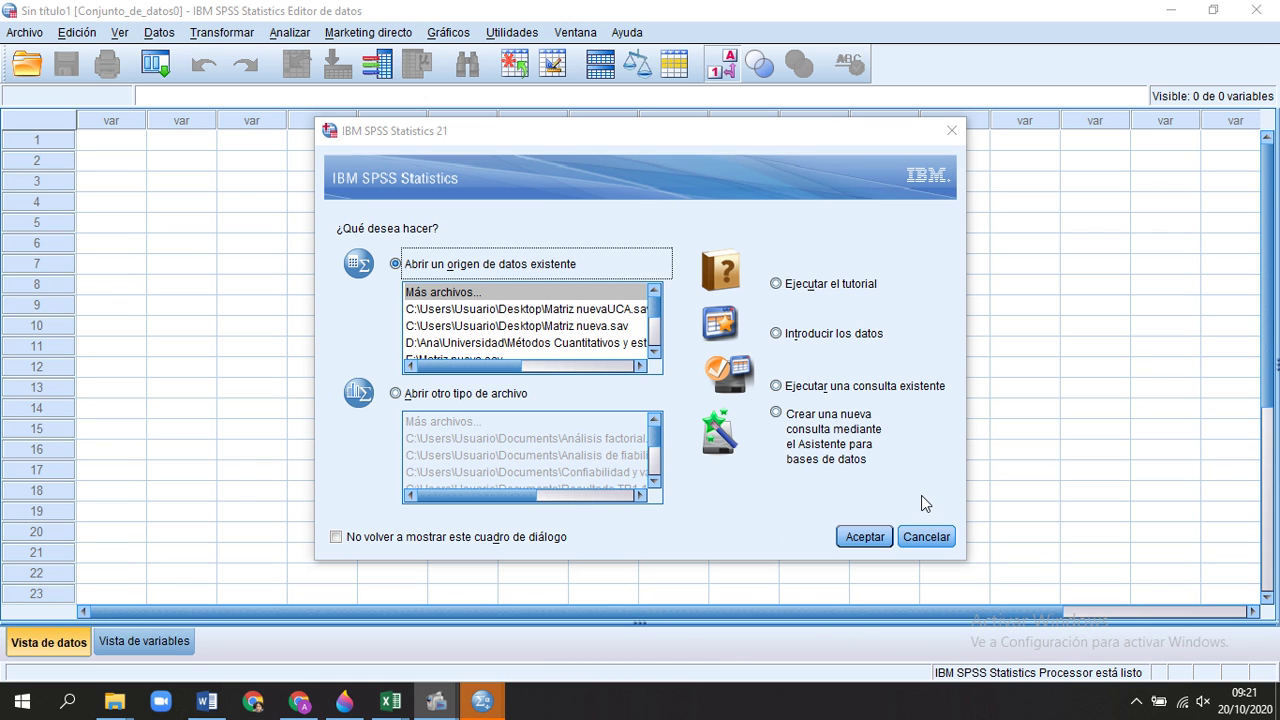
Dismiss the startup dialog and bring up the dialog for opening a data file.
left_click(927, 540)
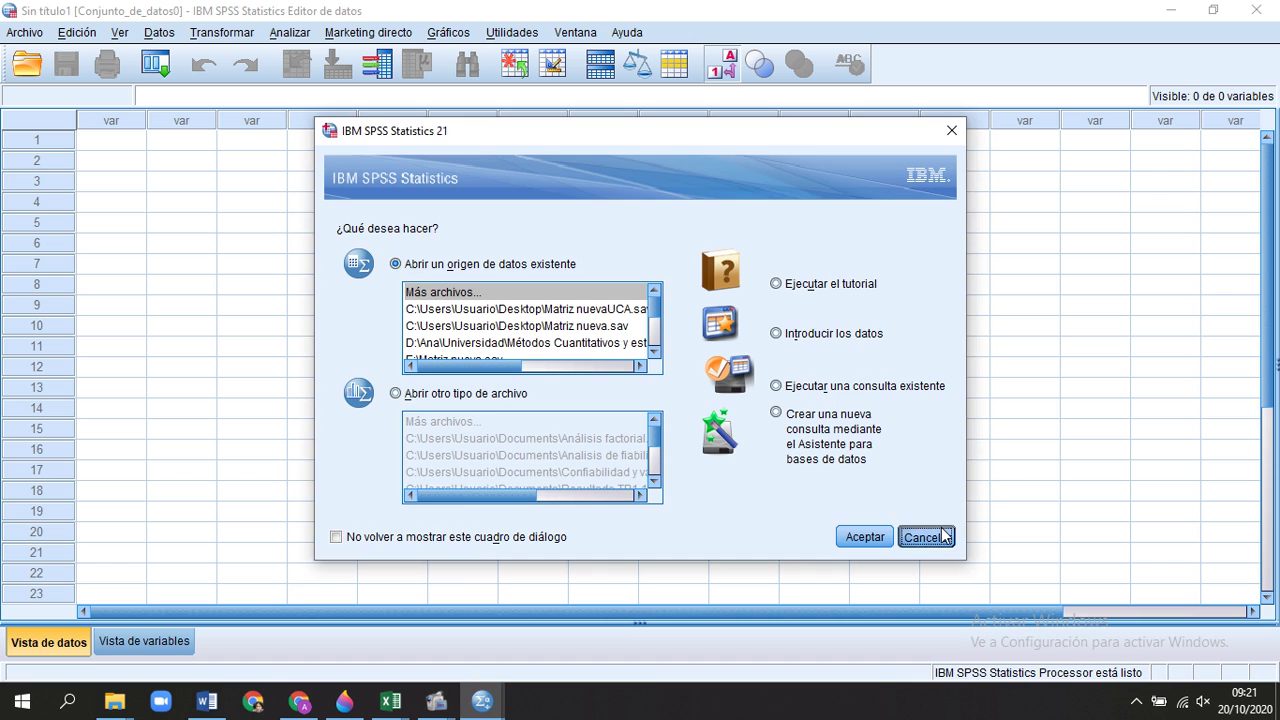
left_click(26, 34)
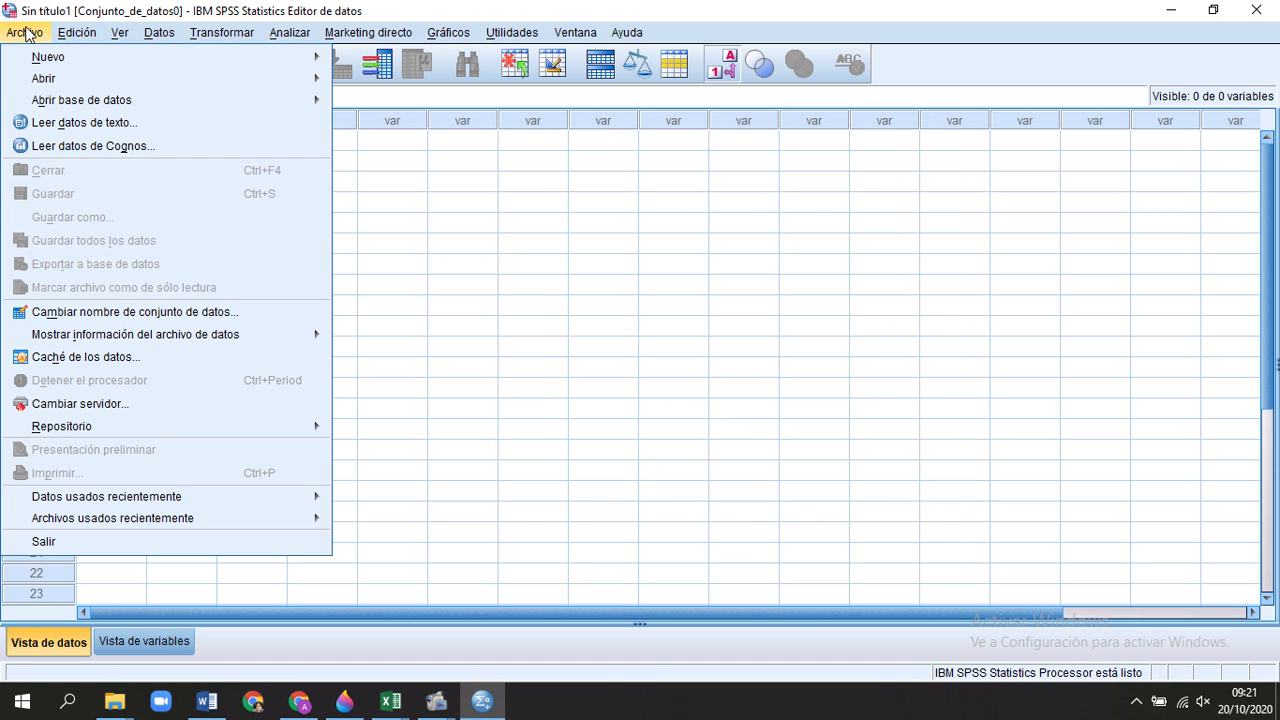
mouse_move(77, 78)
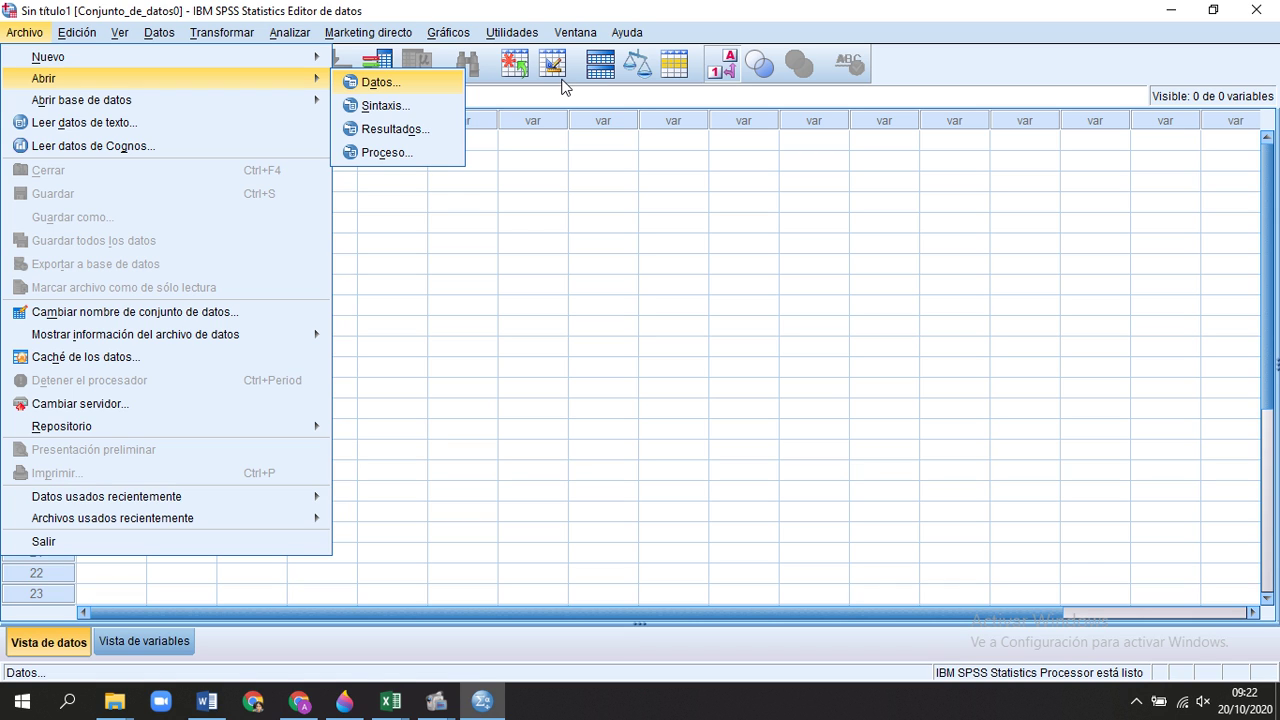
key("Return")
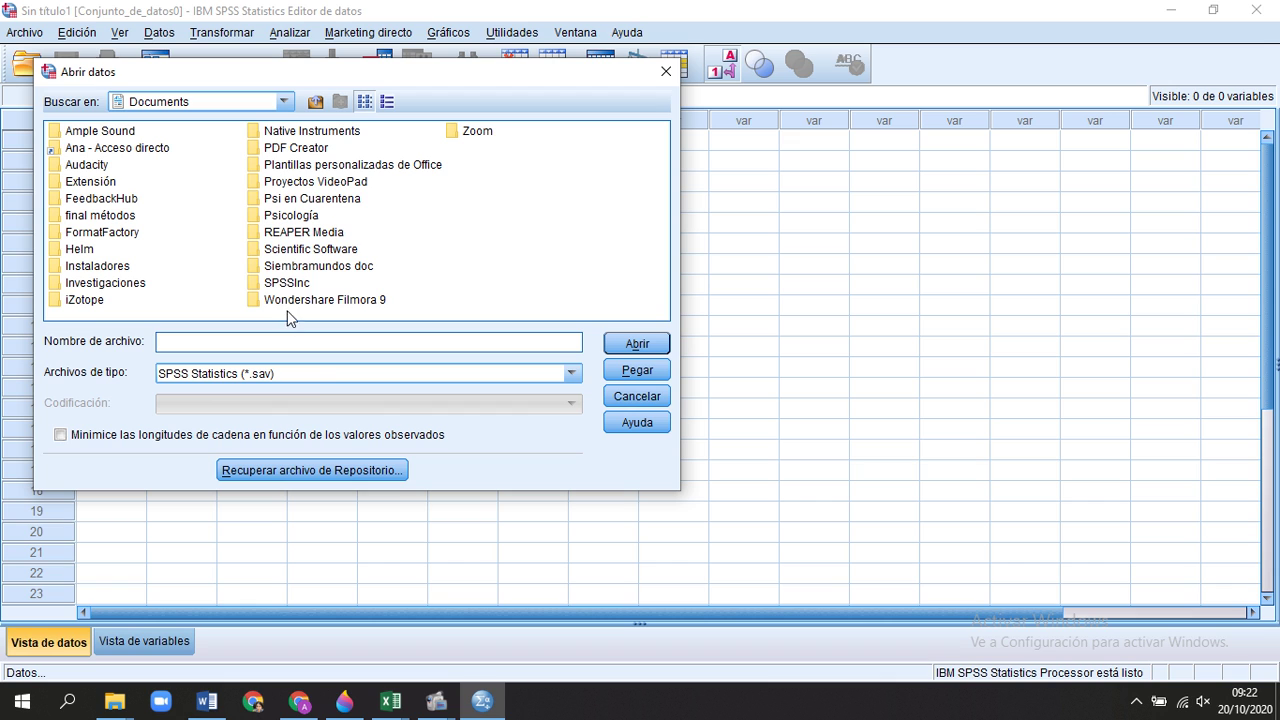
Set the file type filter to Excel (*.xls, *.xlsx, *.xlsm).
left_click(314, 379)
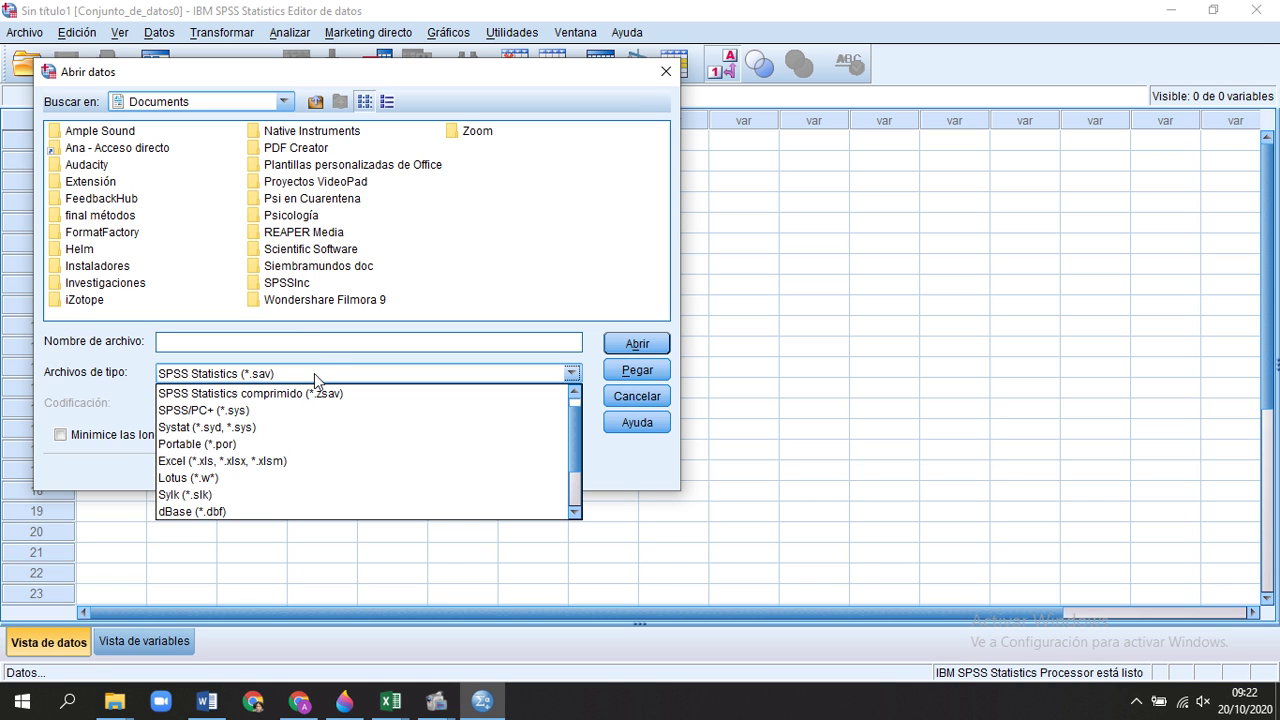
left_click(314, 373)
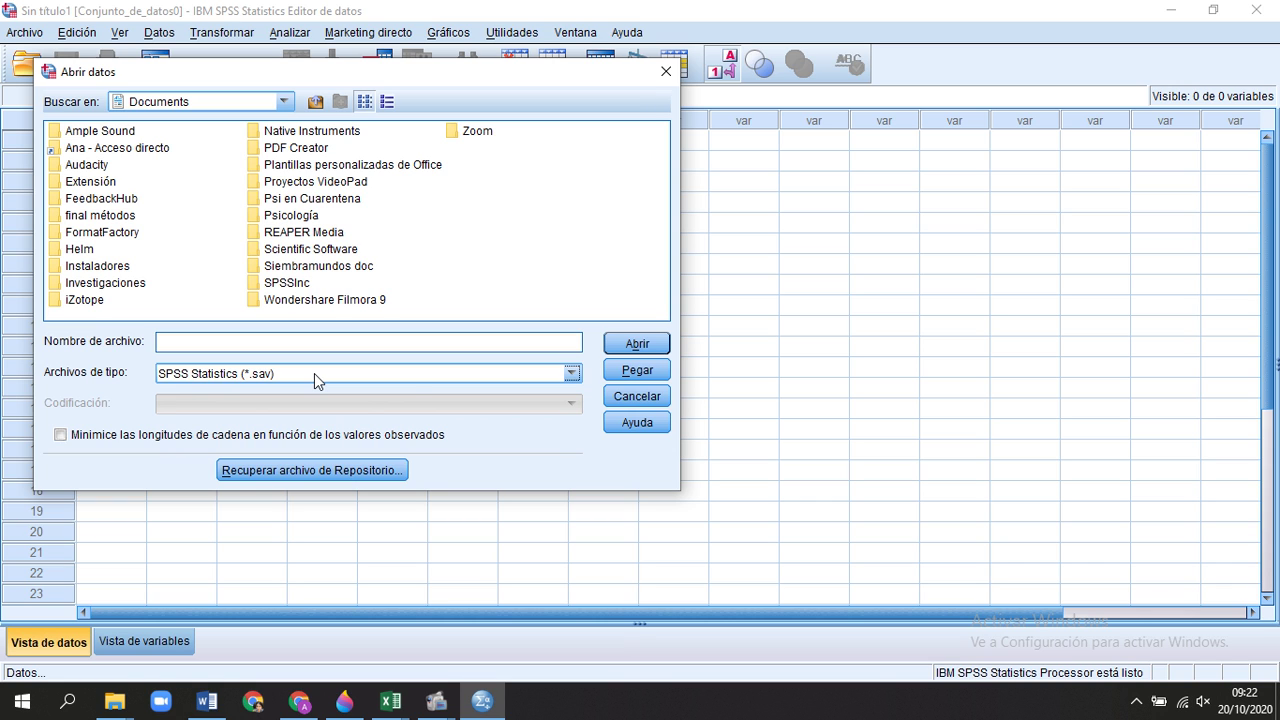
left_click(233, 378)
left_click(233, 377)
left_click(572, 374)
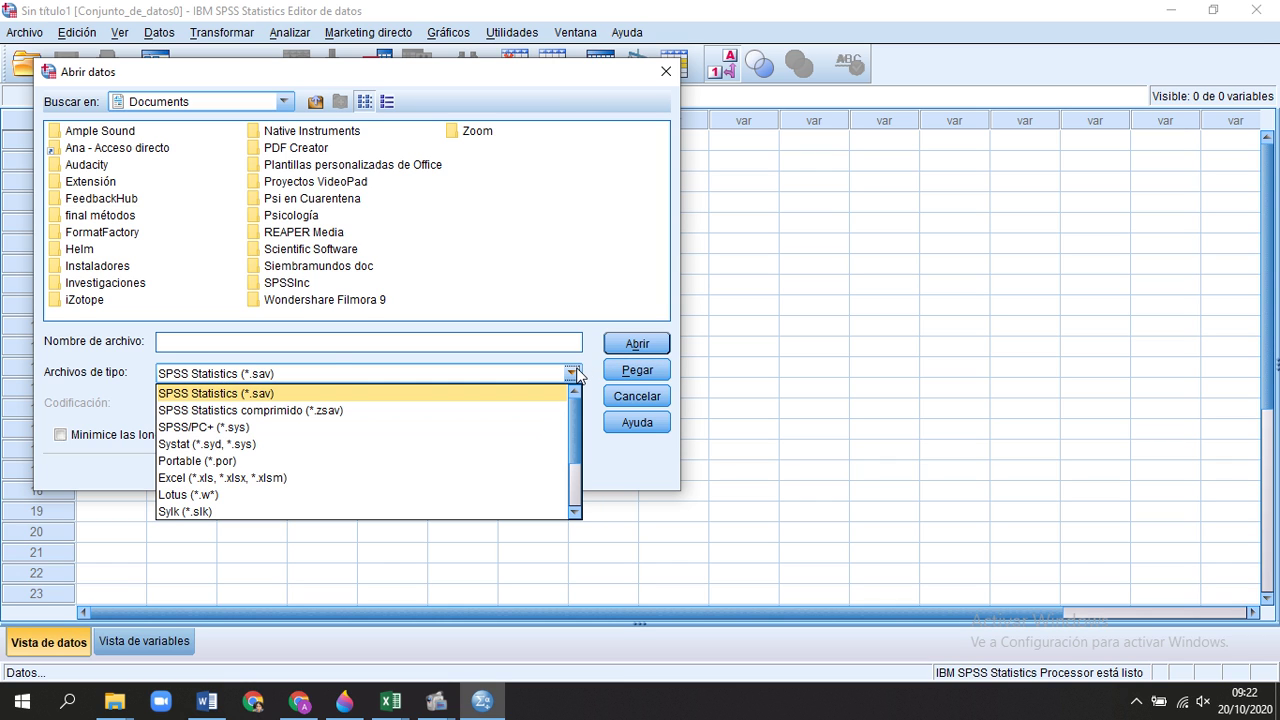
left_click(193, 478)
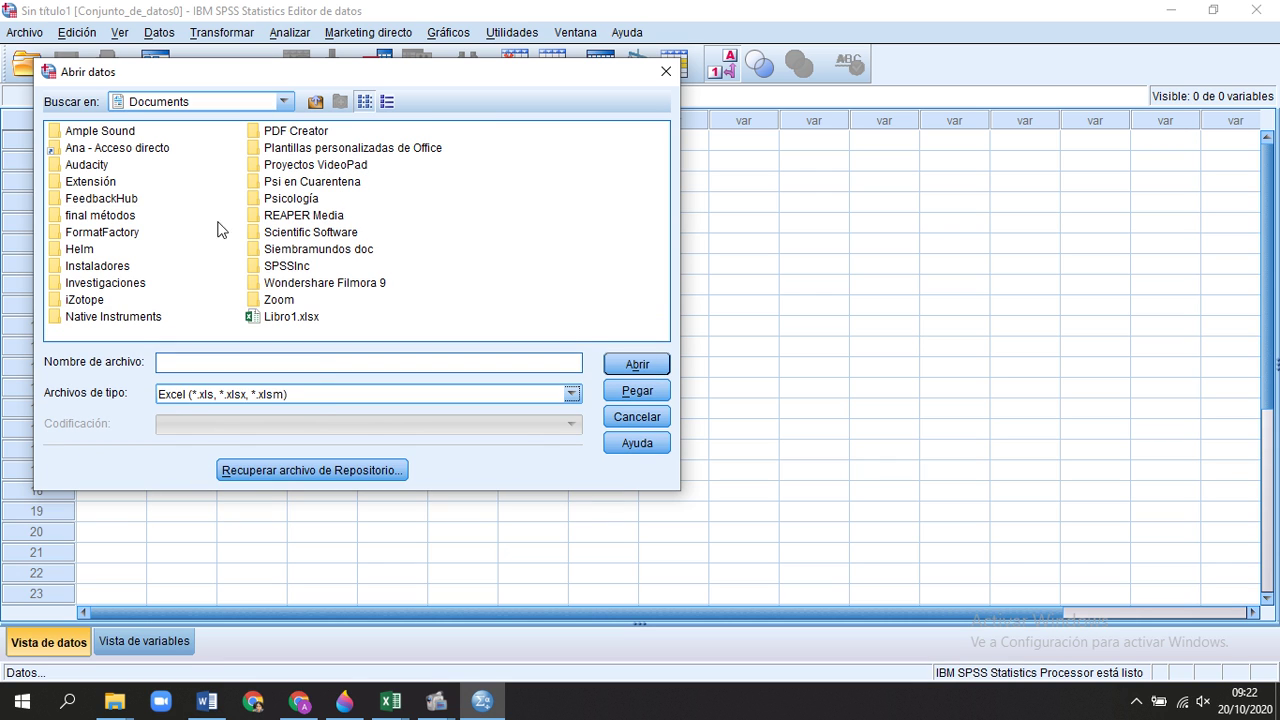
Browse through the personal shortcut folder to Universidad, Métodos Cuantitativos y estadística, 2020.
left_click(97, 150)
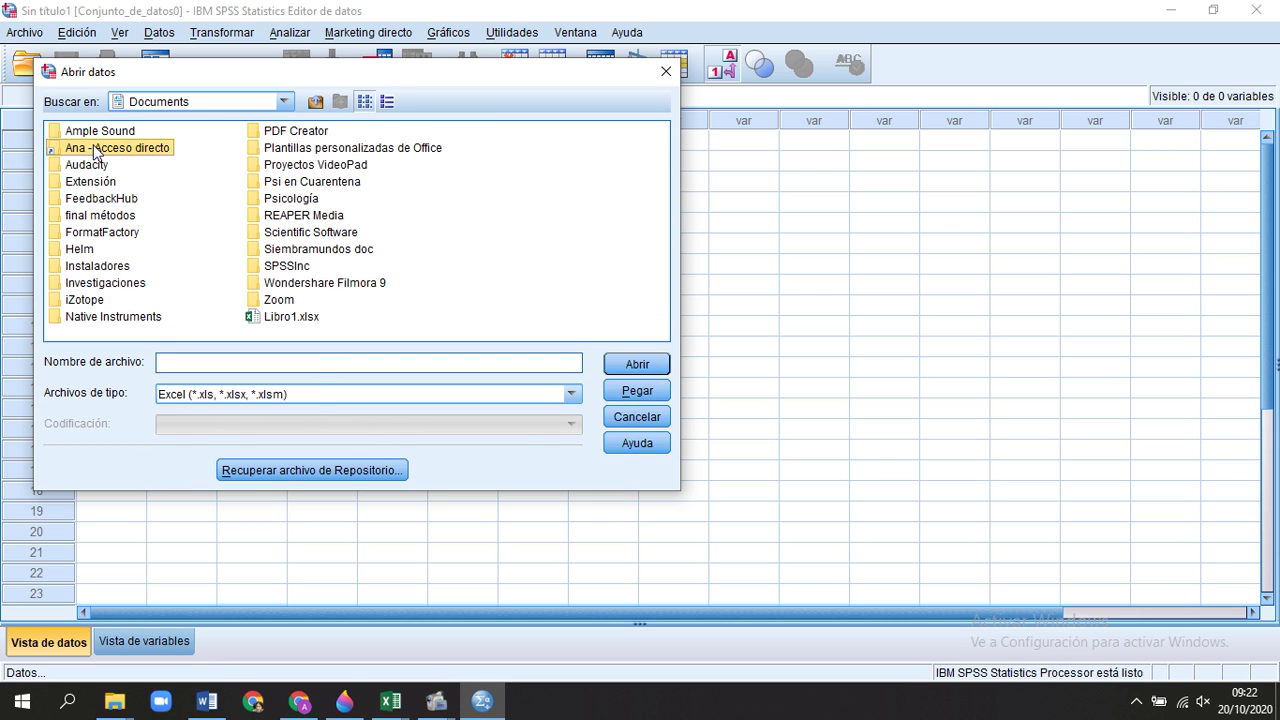
double_click(97, 150)
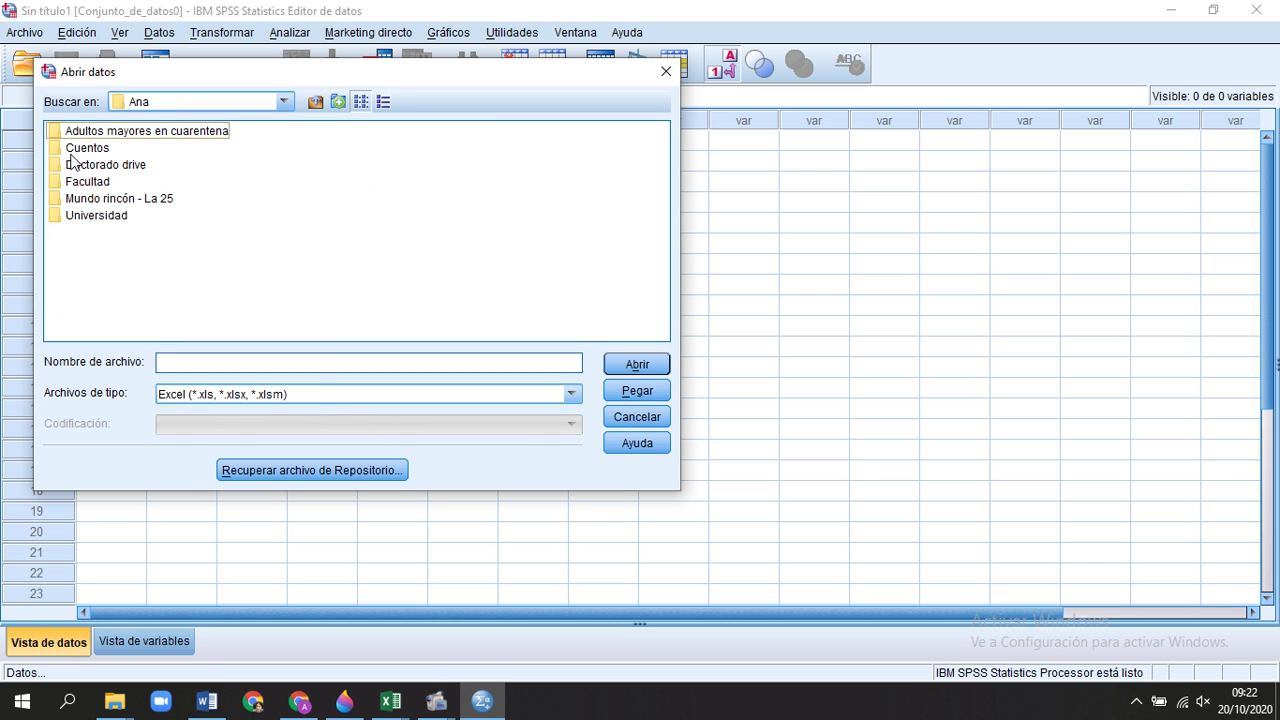
left_click(102, 217)
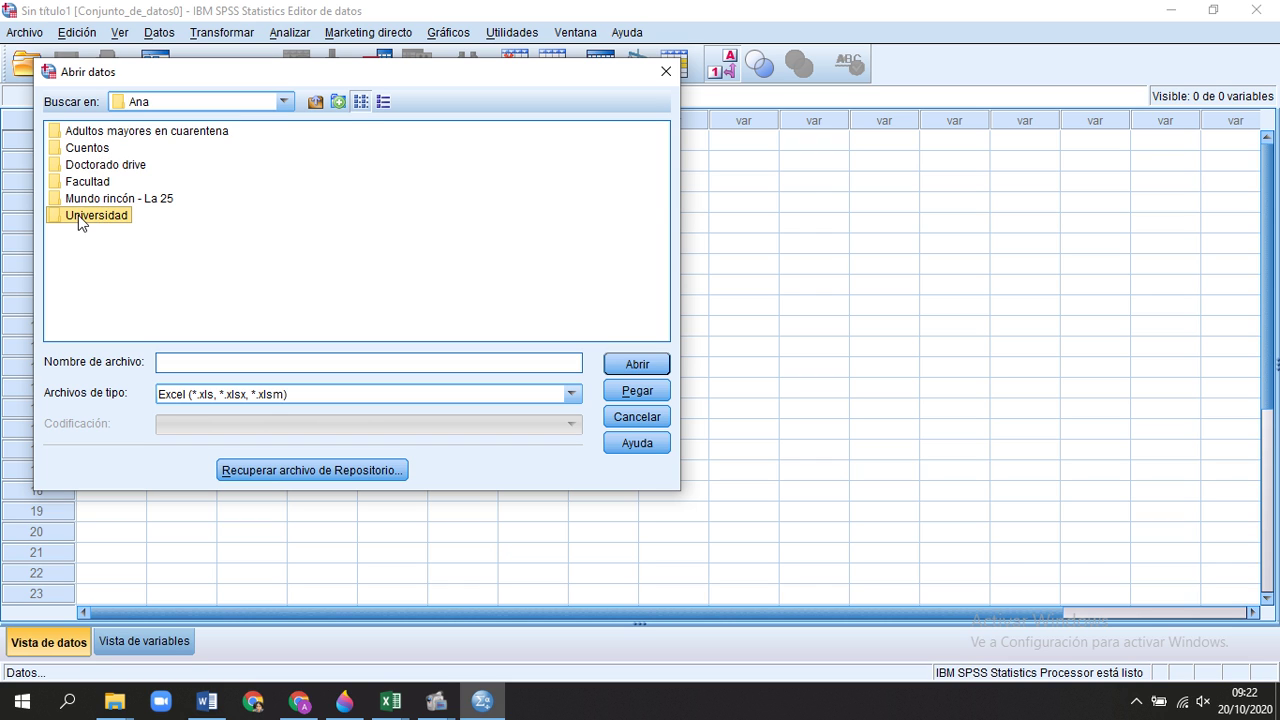
left_click(80, 218)
left_click(60, 220)
double_click(61, 218)
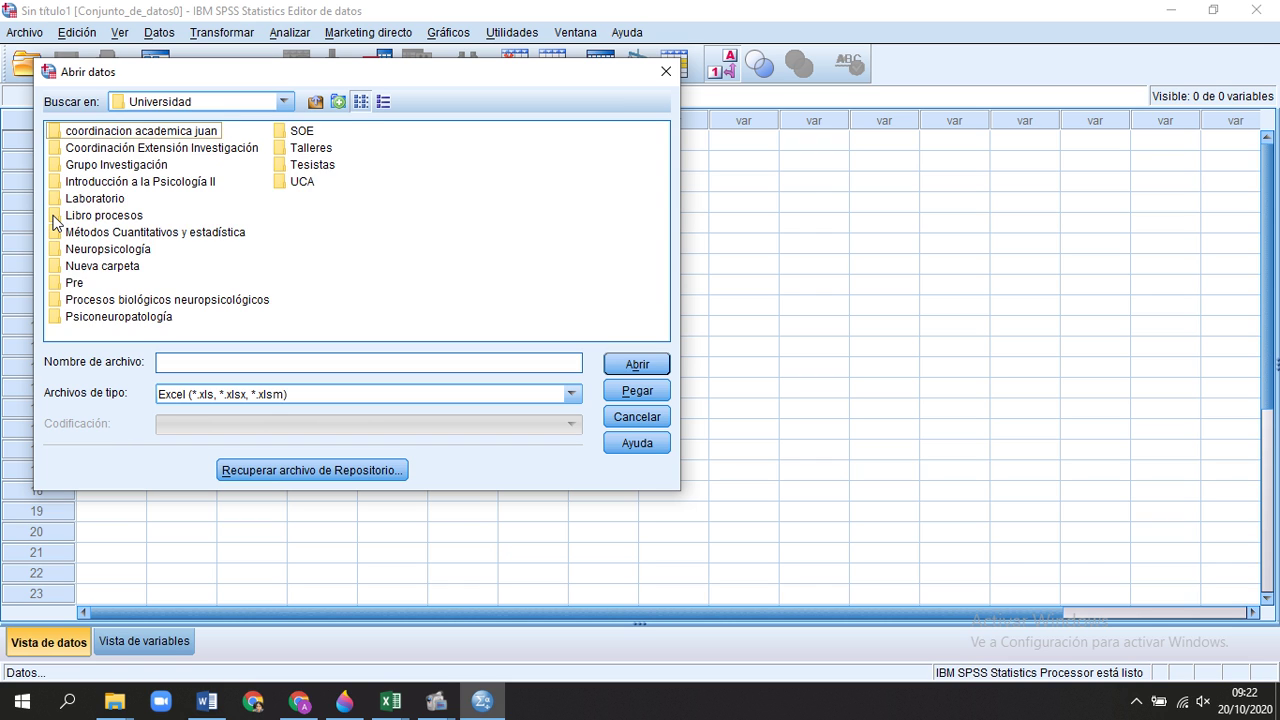
left_click(141, 234)
double_click(141, 234)
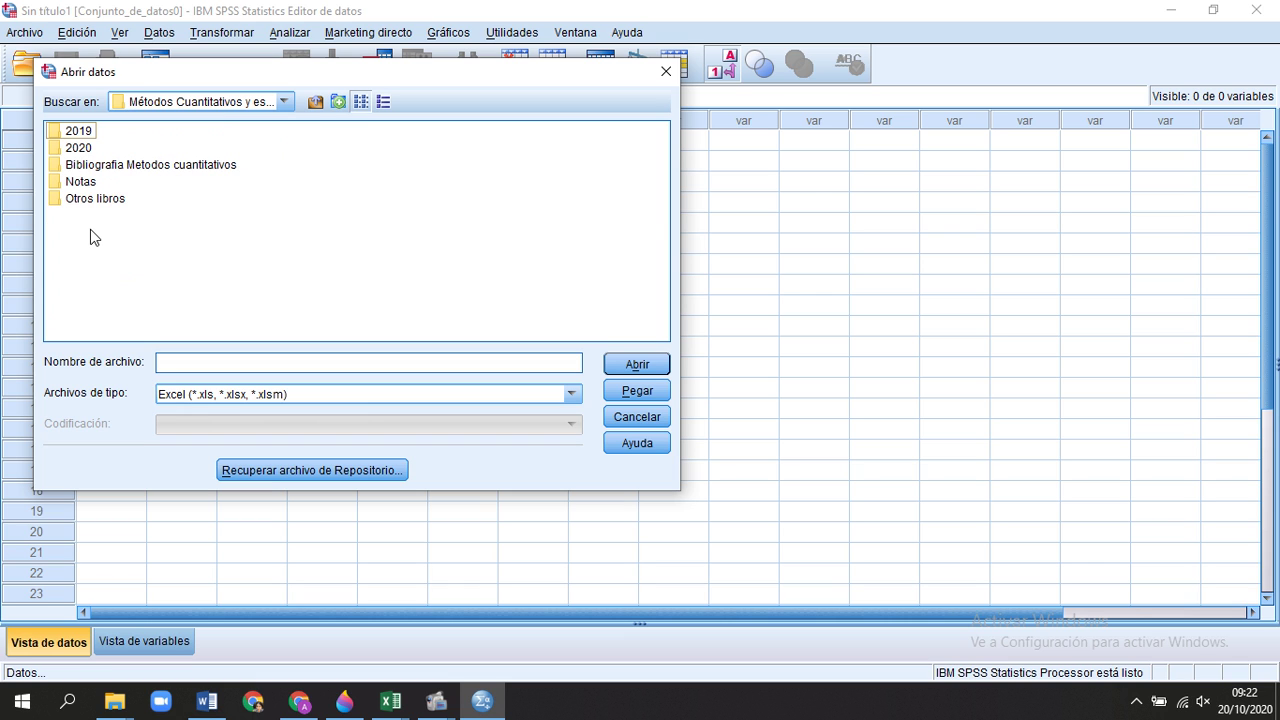
left_click(87, 150)
double_click(87, 150)
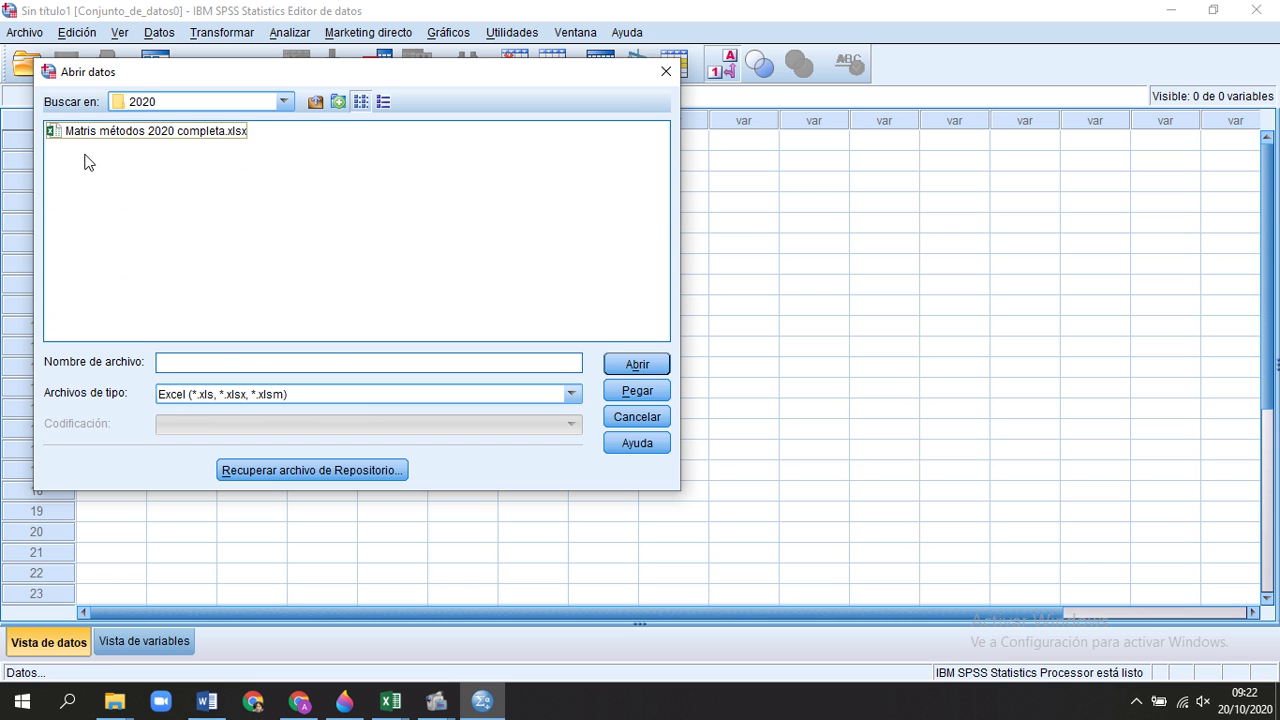
Import "Matris métodos 2020 completa.xlsx" from the sheet Respuestas de formulario 1, reading variable names from the first row.
left_click(85, 143)
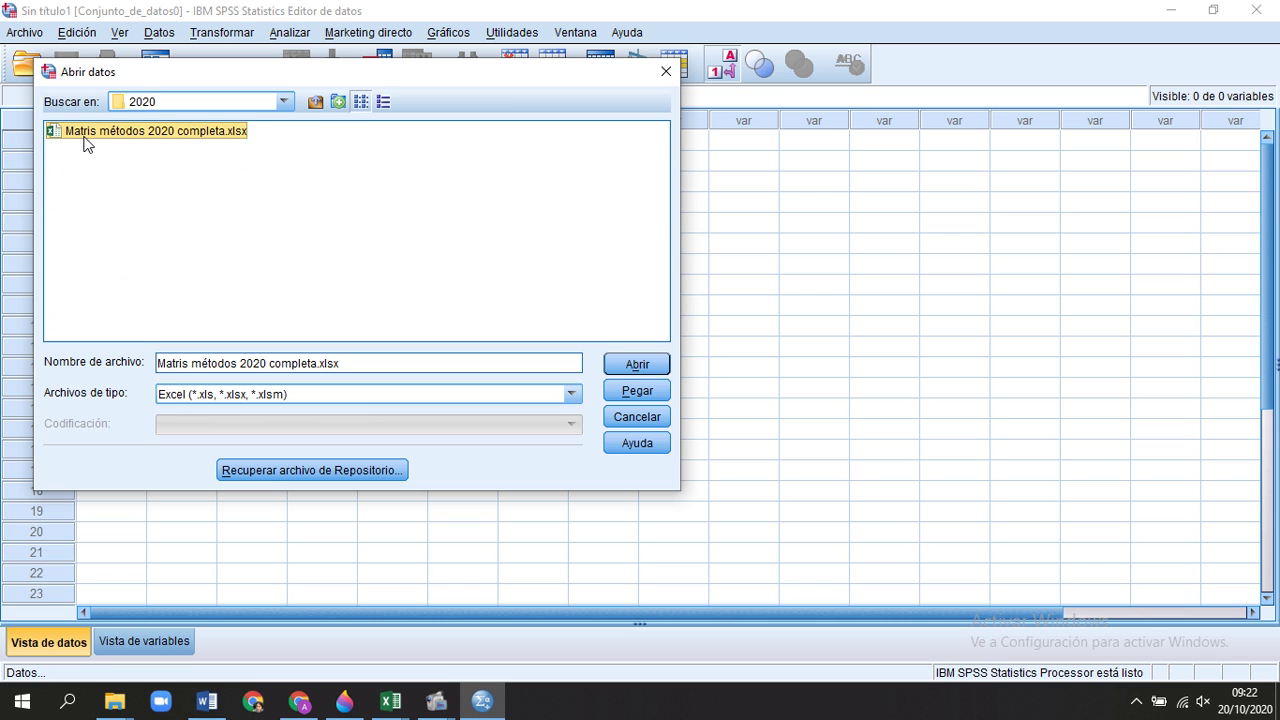
left_click(636, 366)
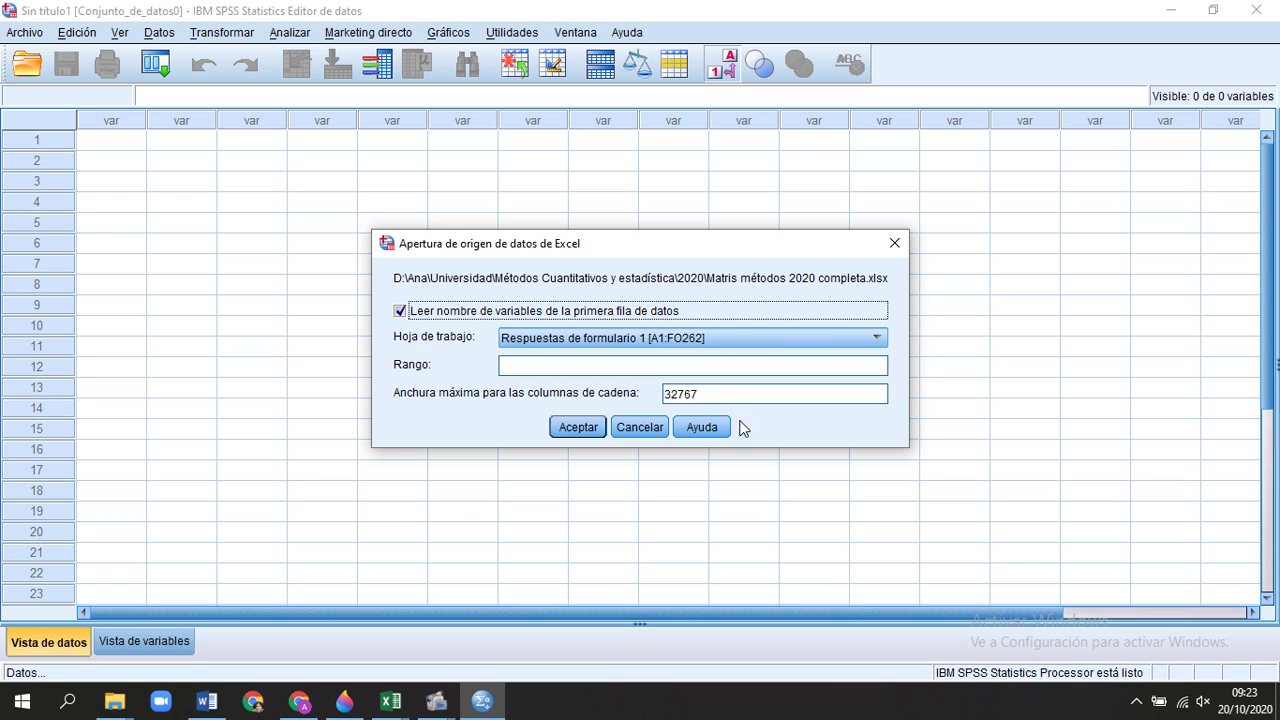
left_click(580, 428)
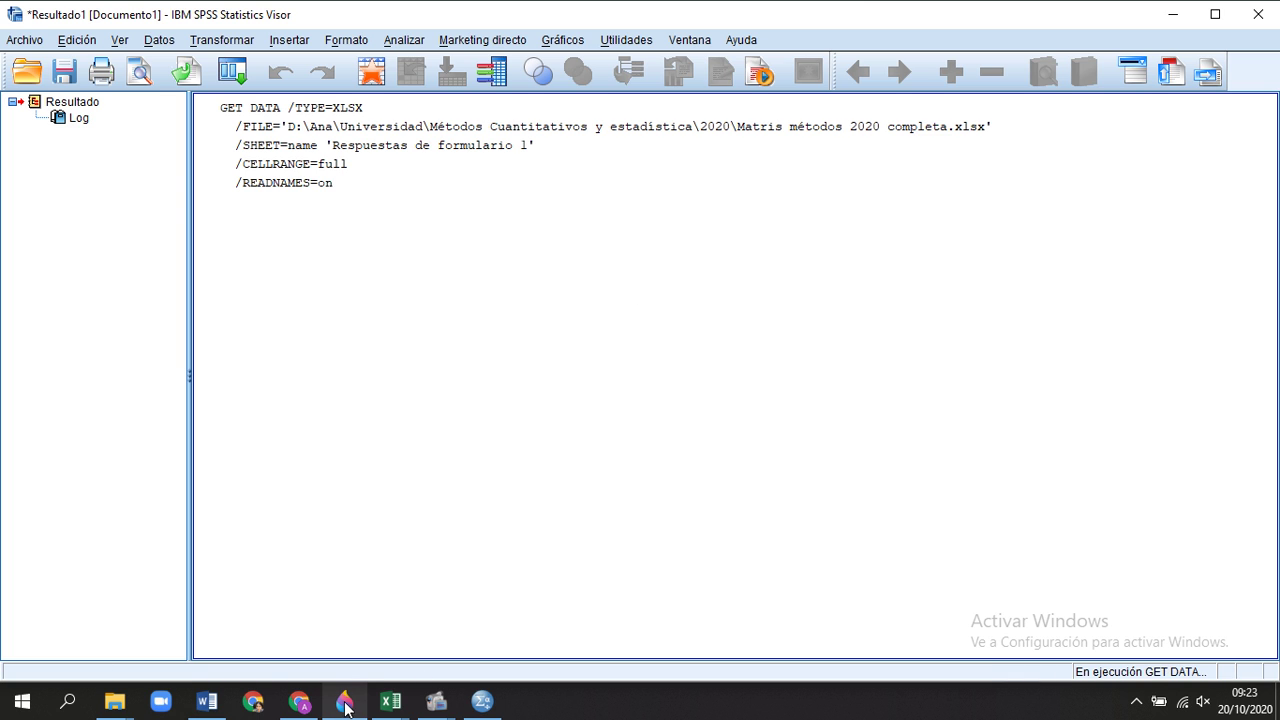
Switch to the imported dataset's editor window and look through its cases past row 200, returning to the first case.
mouse_move(434, 700)
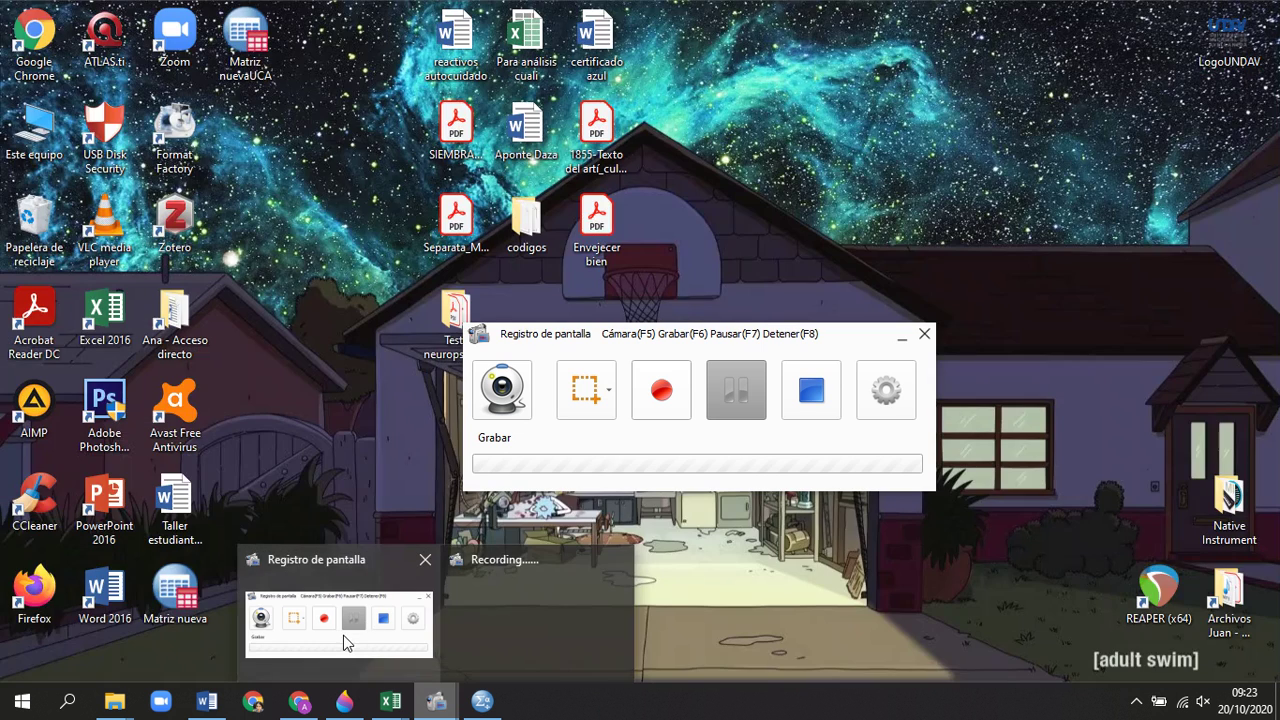
left_click(345, 635)
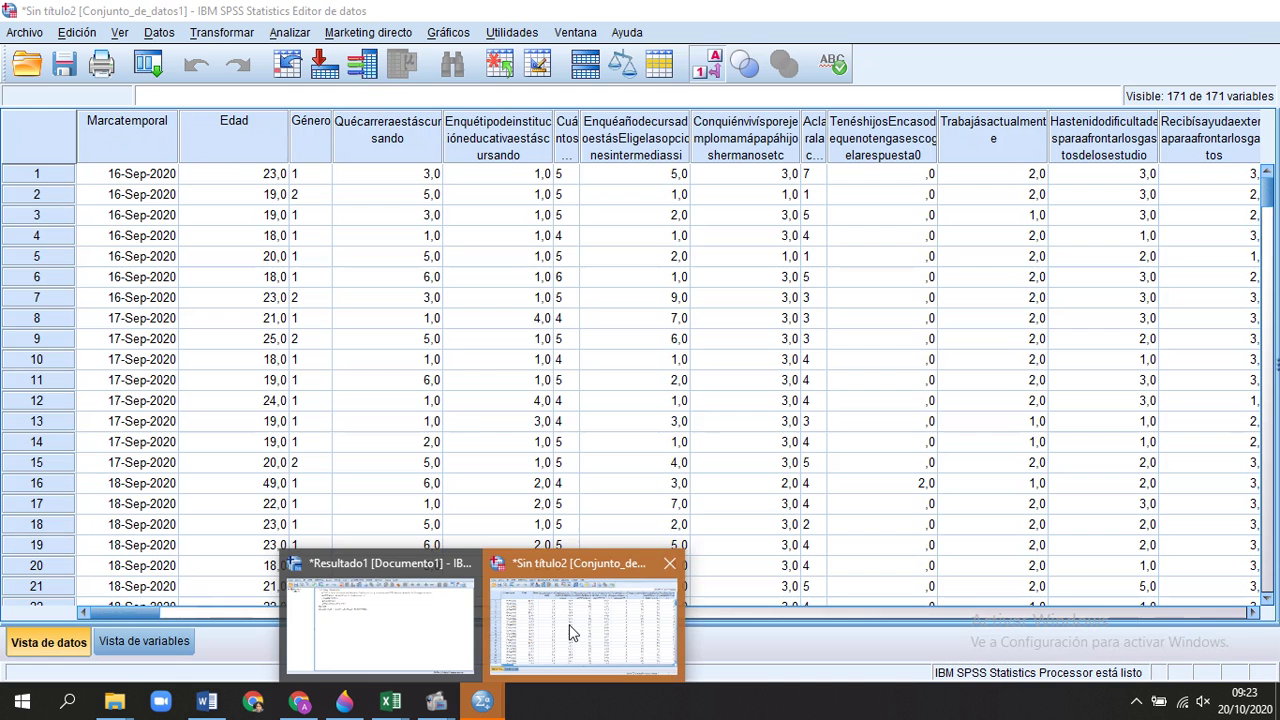
left_click(586, 605)
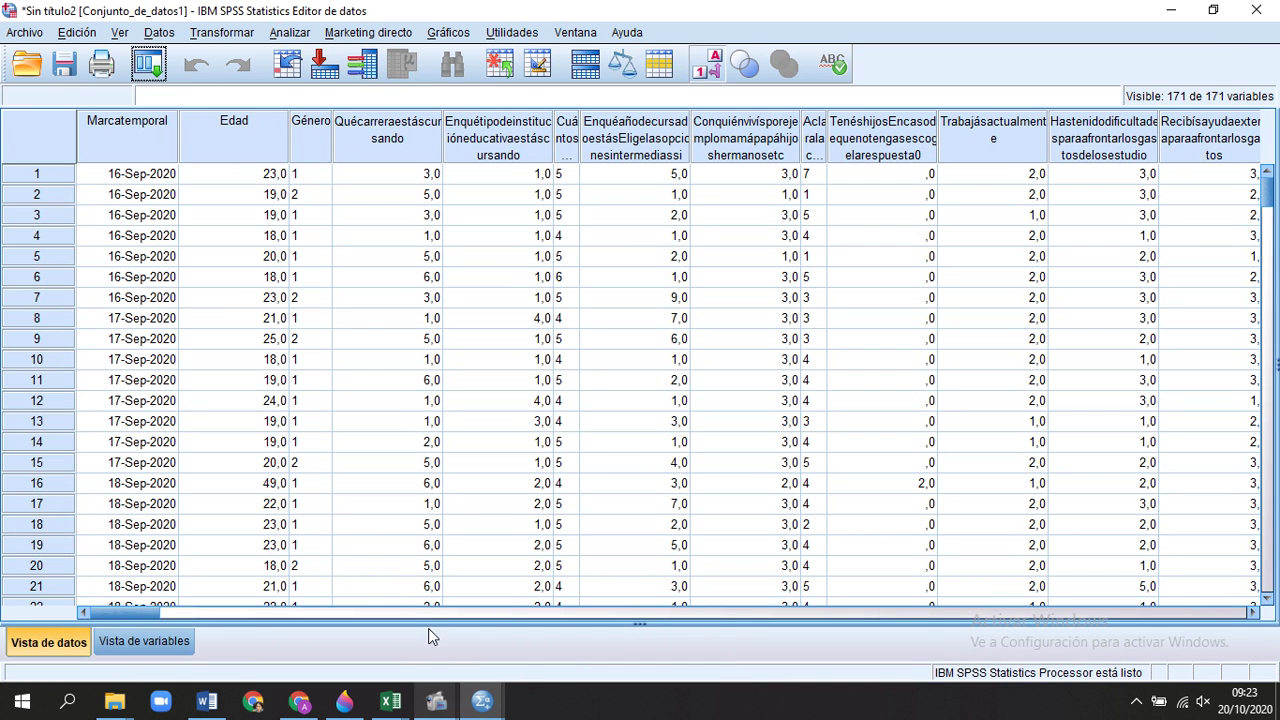
scroll(833, 340, "down", 6)
scroll(835, 340, "down", 20)
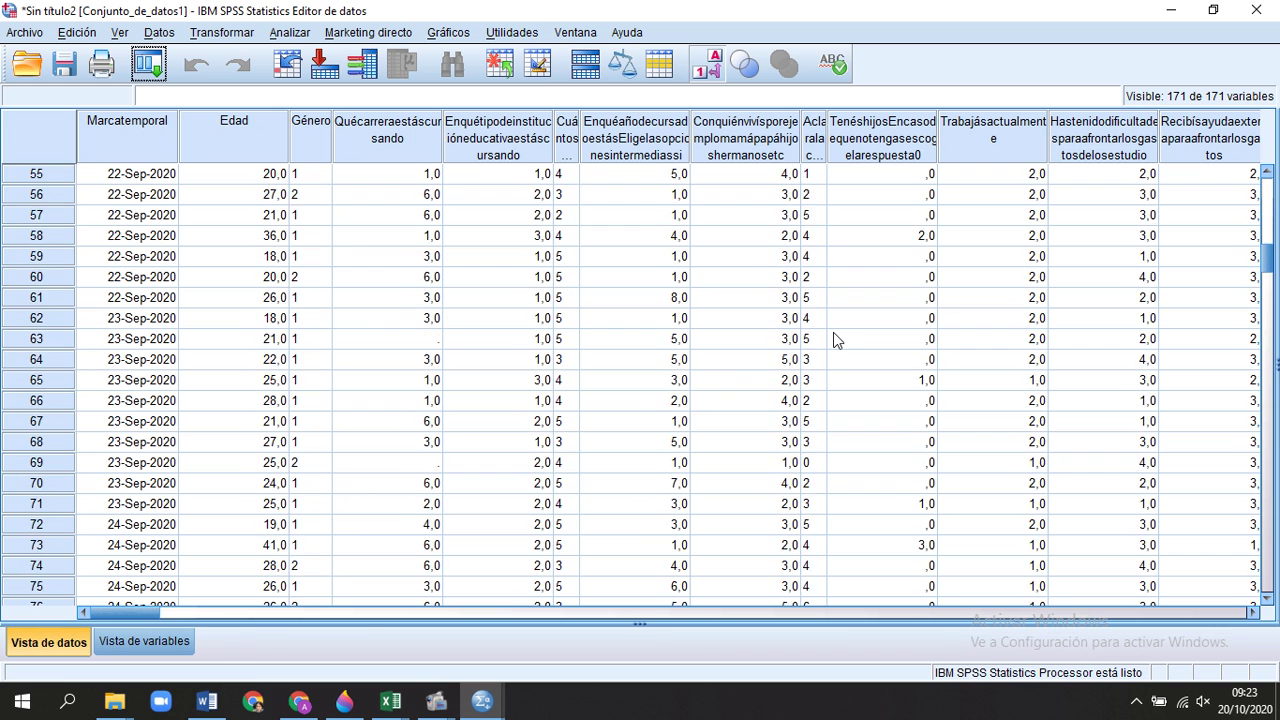
scroll(835, 340, "down", 20)
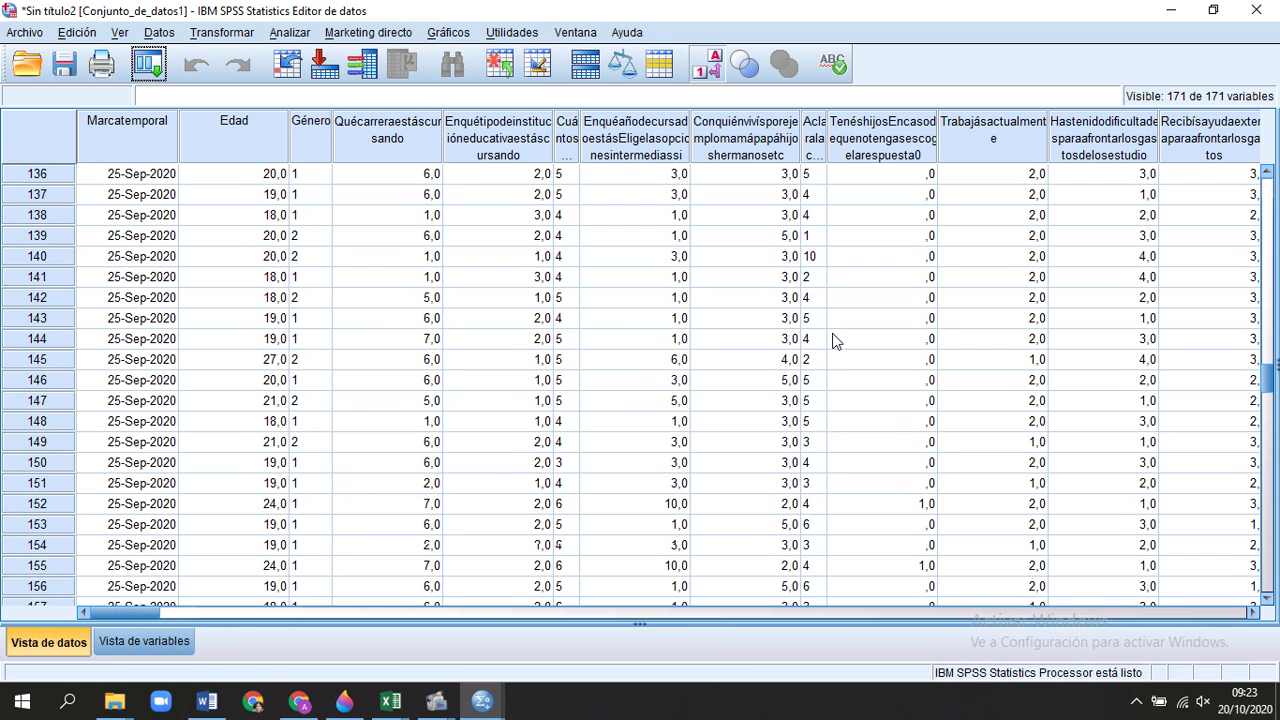
scroll(835, 340, "down", 5)
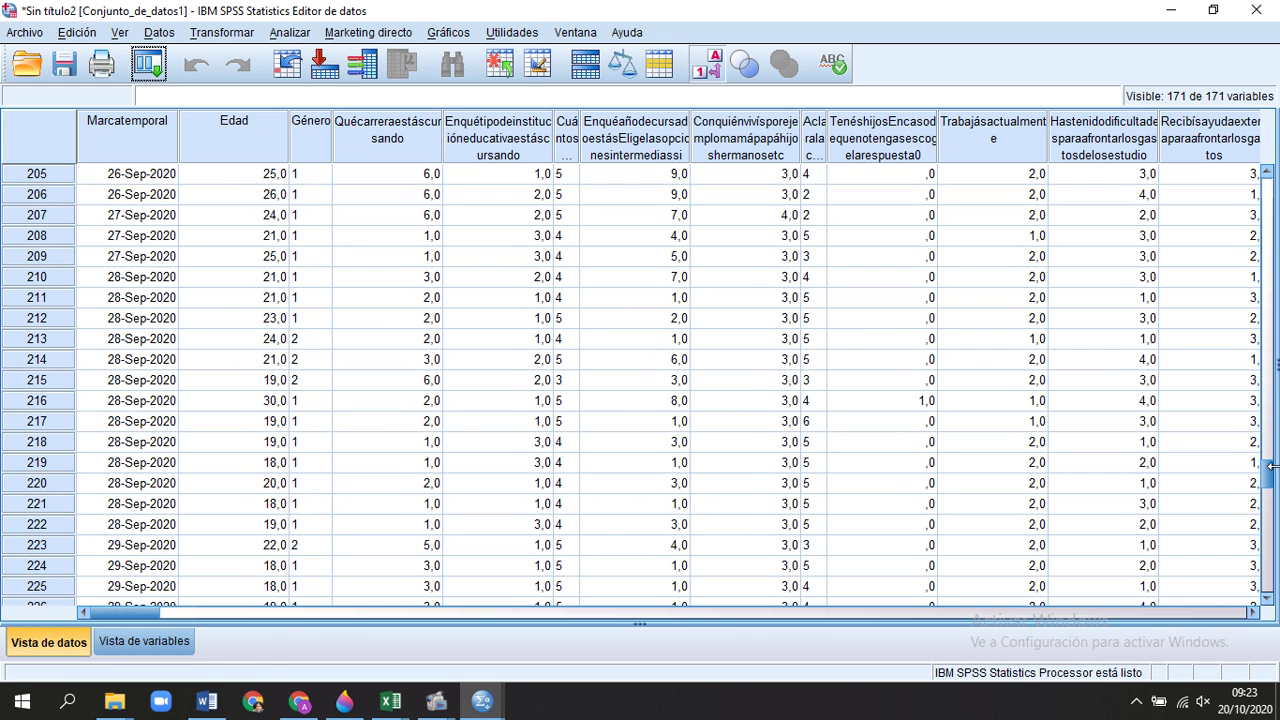
left_click_drag(1272, 466, 1270, 110)
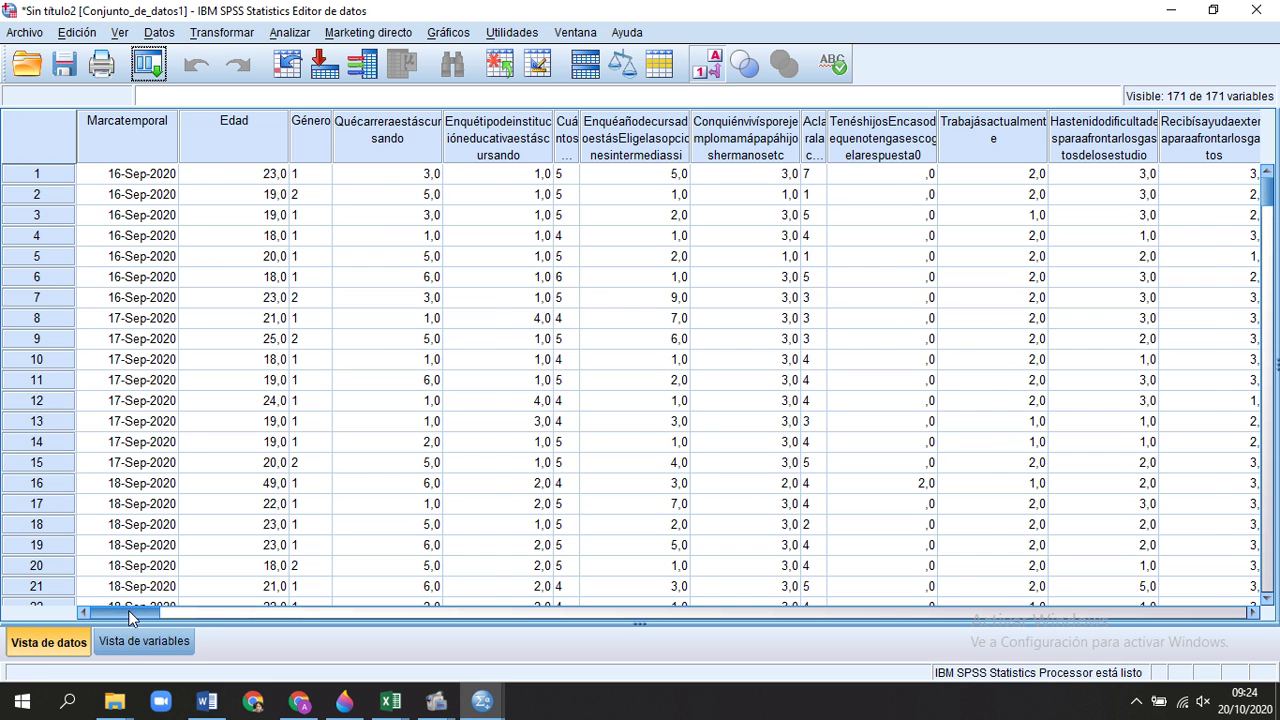
left_click_drag(128, 612, 87, 607)
Switch to the variable view and widen the Nombre column to show more of the variable names.
left_click(120, 647)
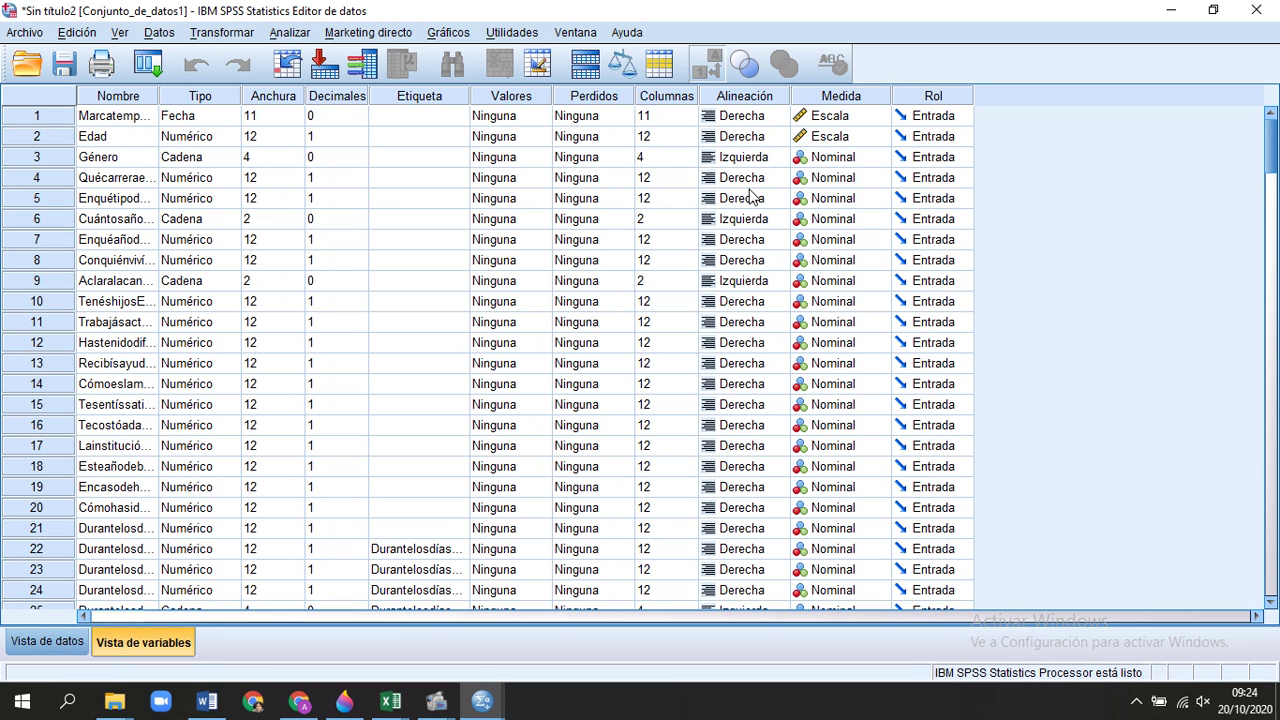
left_click(46, 643)
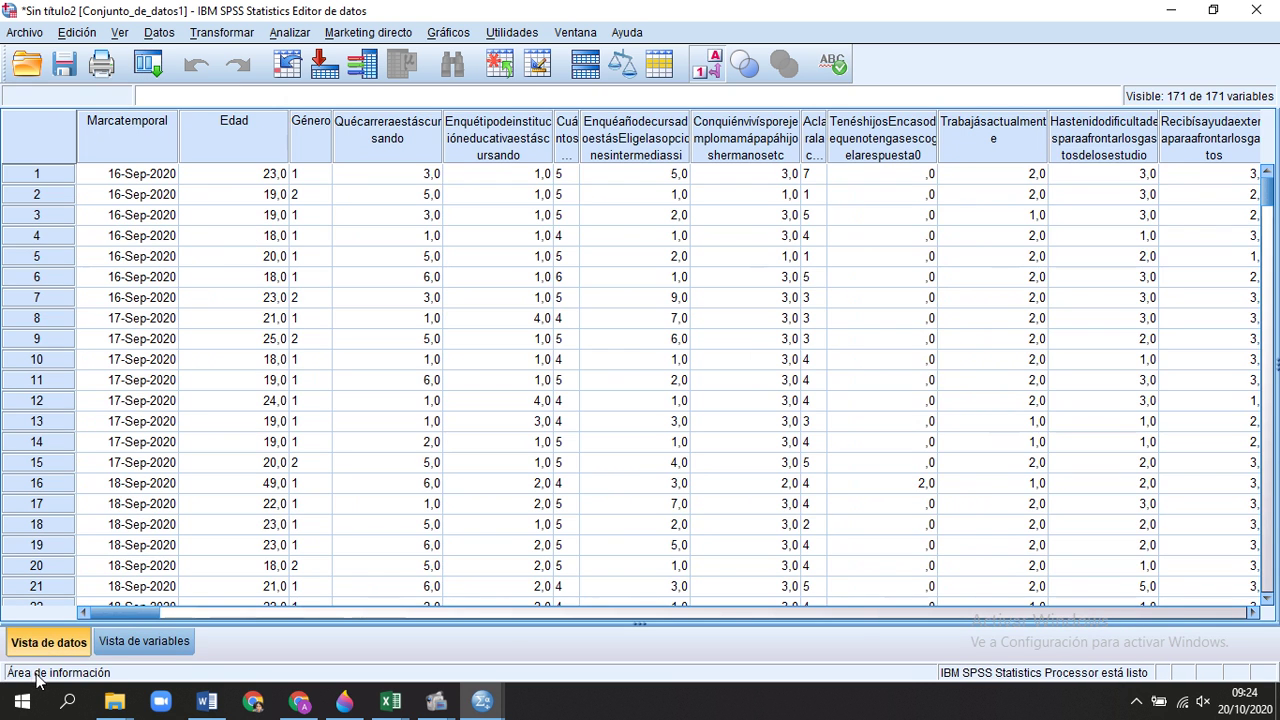
left_click(137, 645)
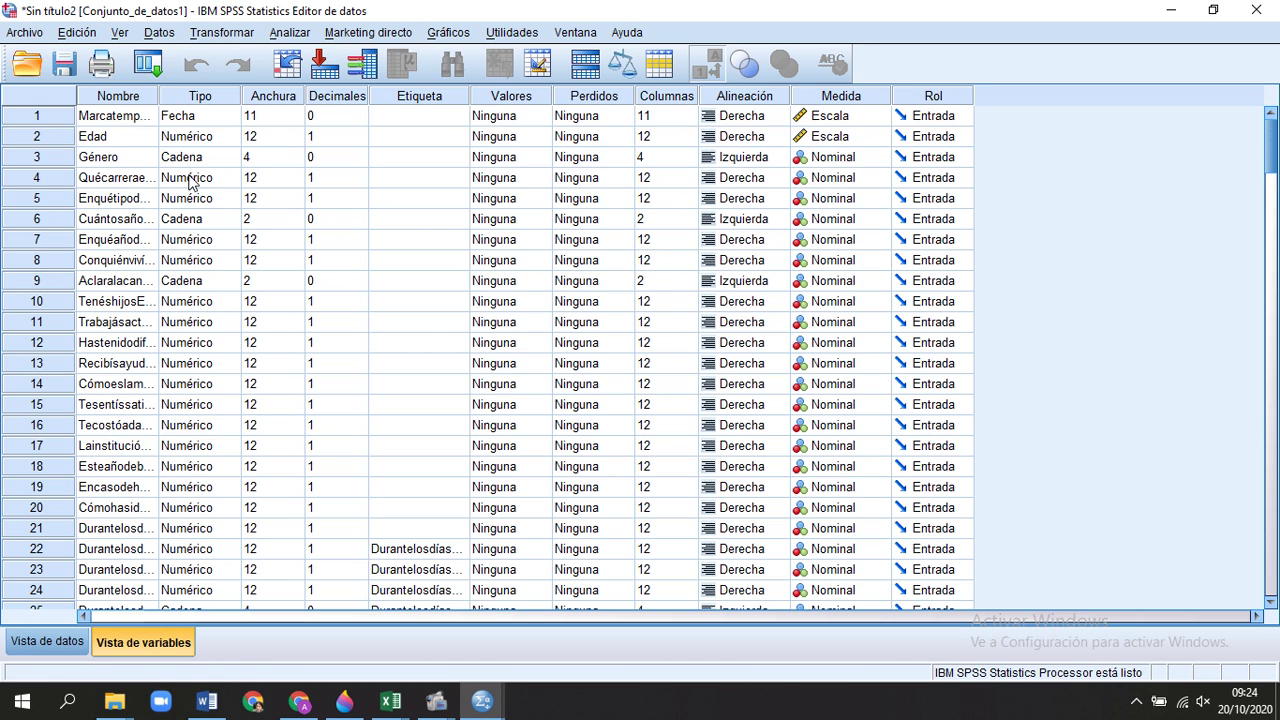
left_click(140, 117)
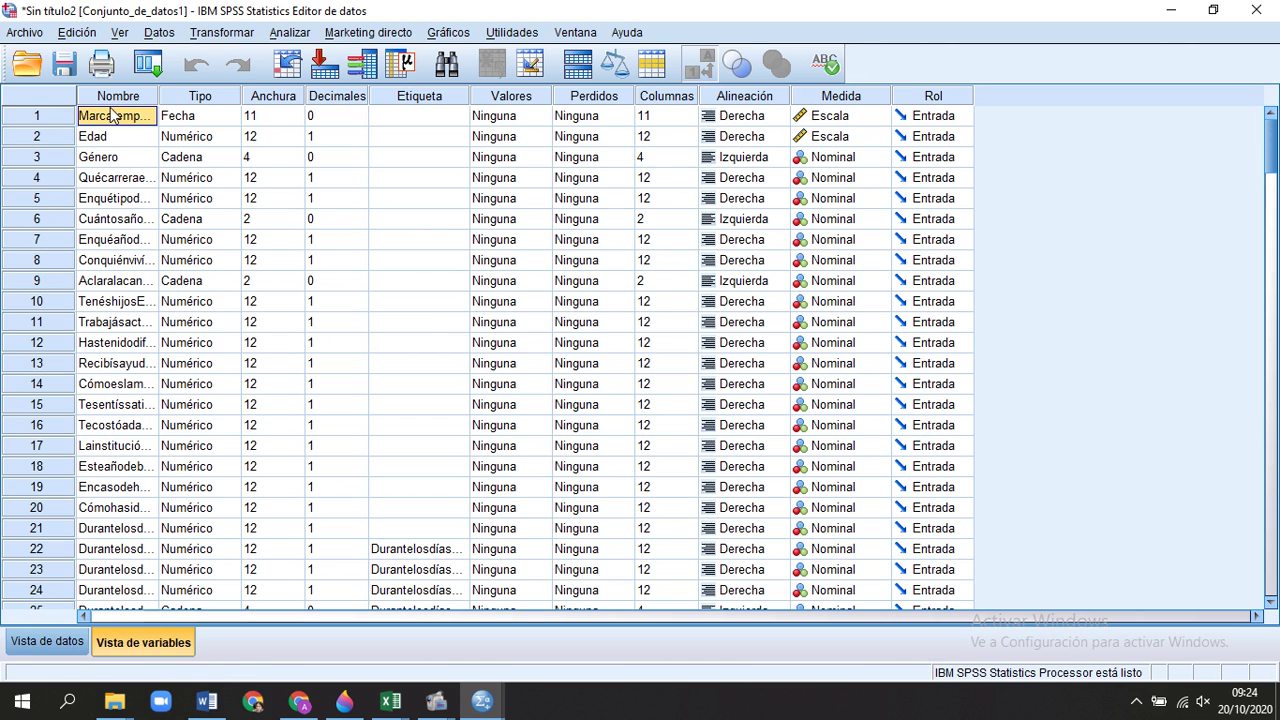
left_click(84, 140)
left_click(93, 121)
left_click_drag(159, 100, 249, 100)
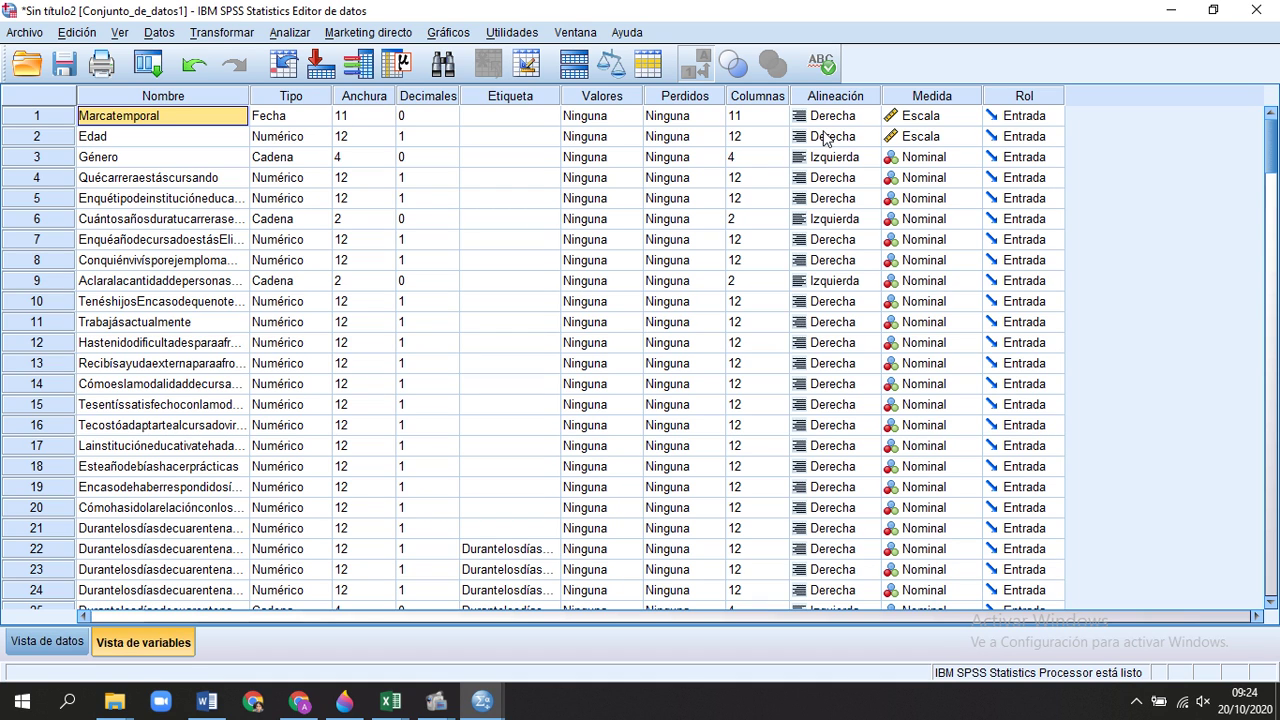
Delete the Marcatemporal variable from the dataset.
left_click(24, 118)
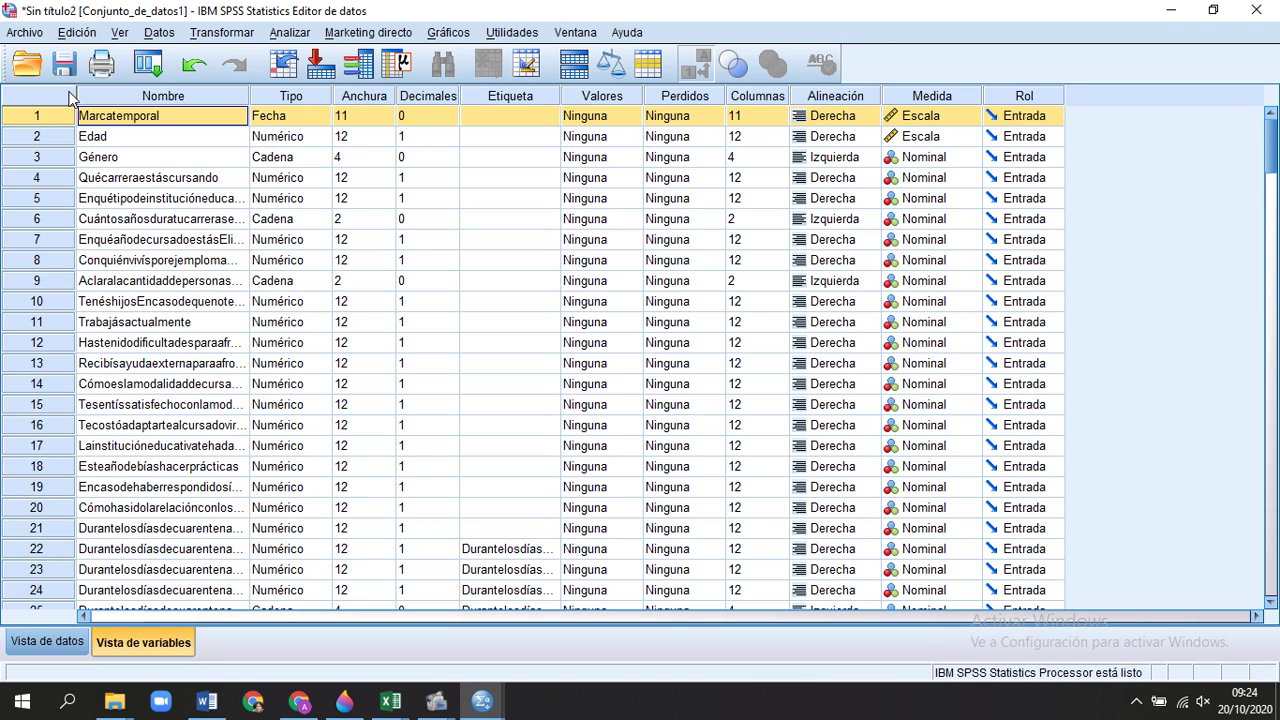
right_click(35, 120)
key("Escape")
right_click(33, 119)
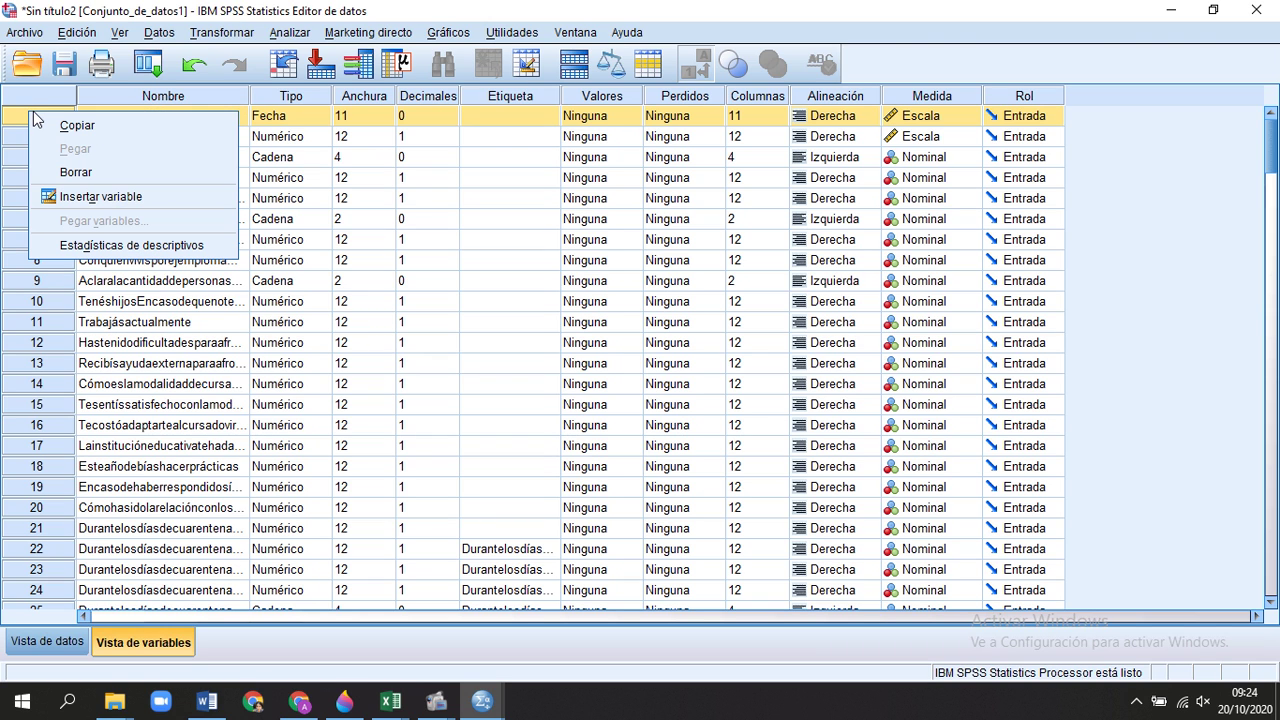
key("Escape")
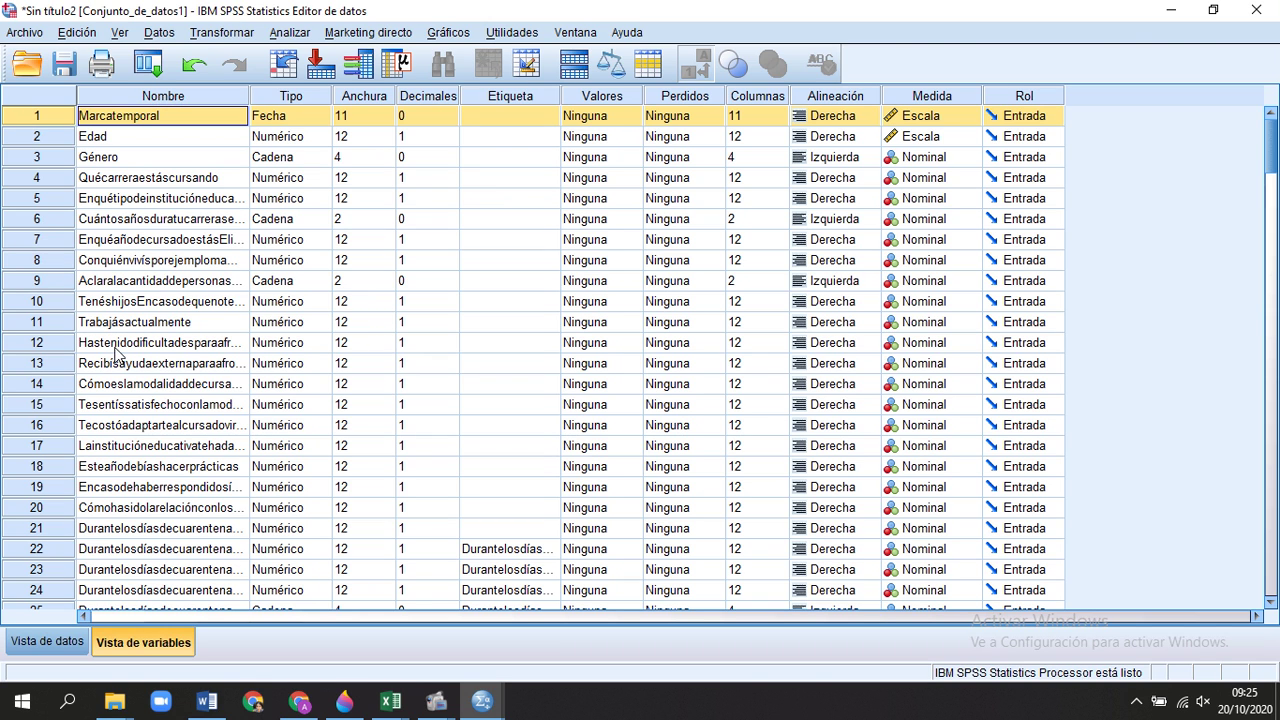
right_click(40, 120)
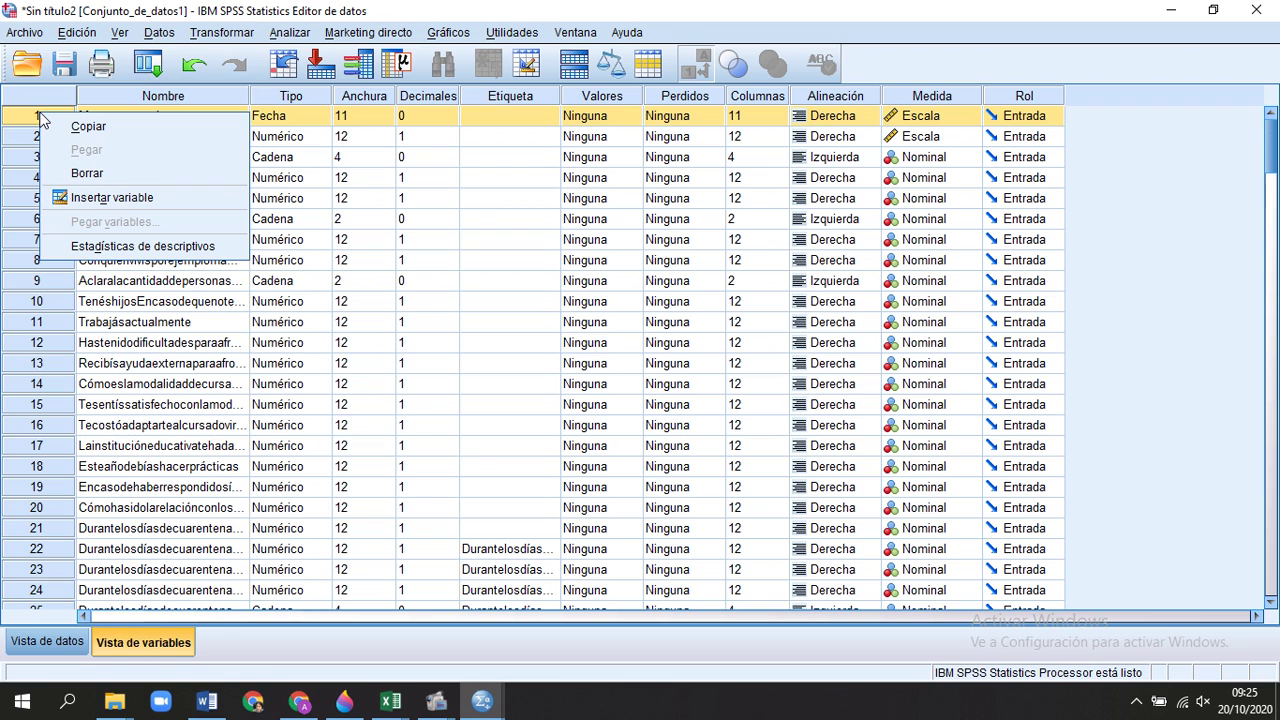
left_click(101, 178)
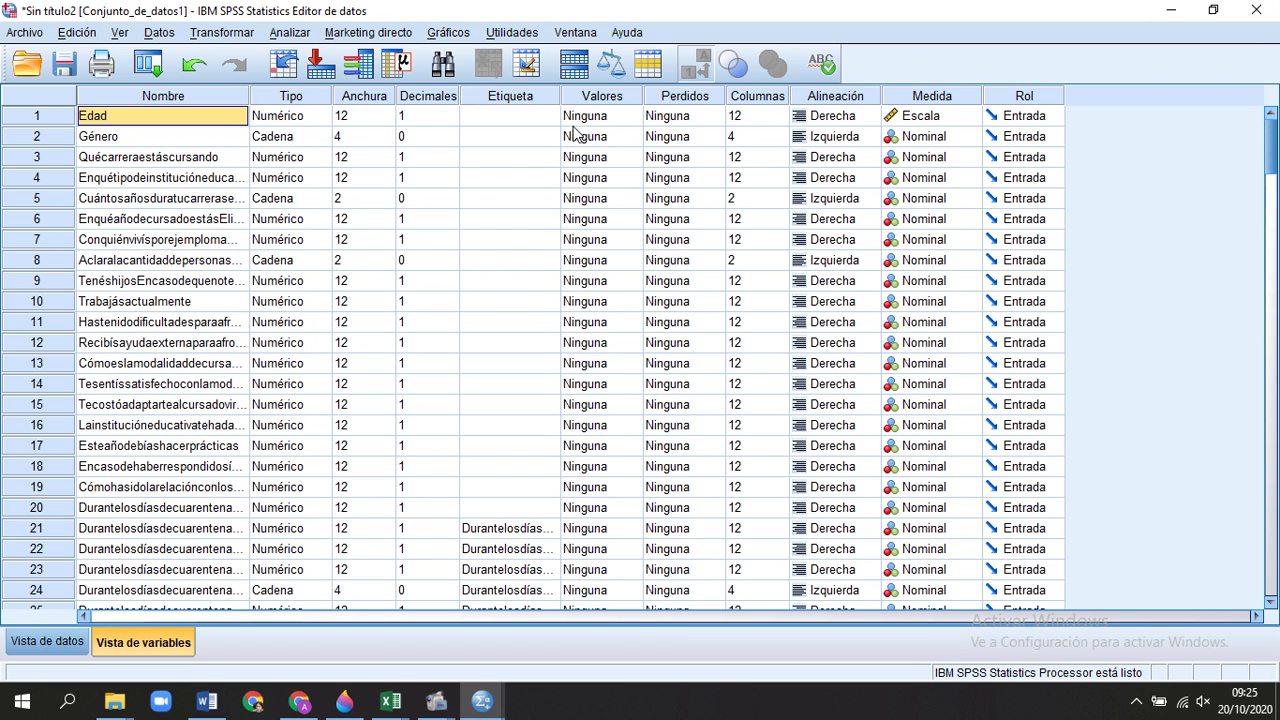
Change the type of the Género variable from string to Numérico.
left_click(292, 100)
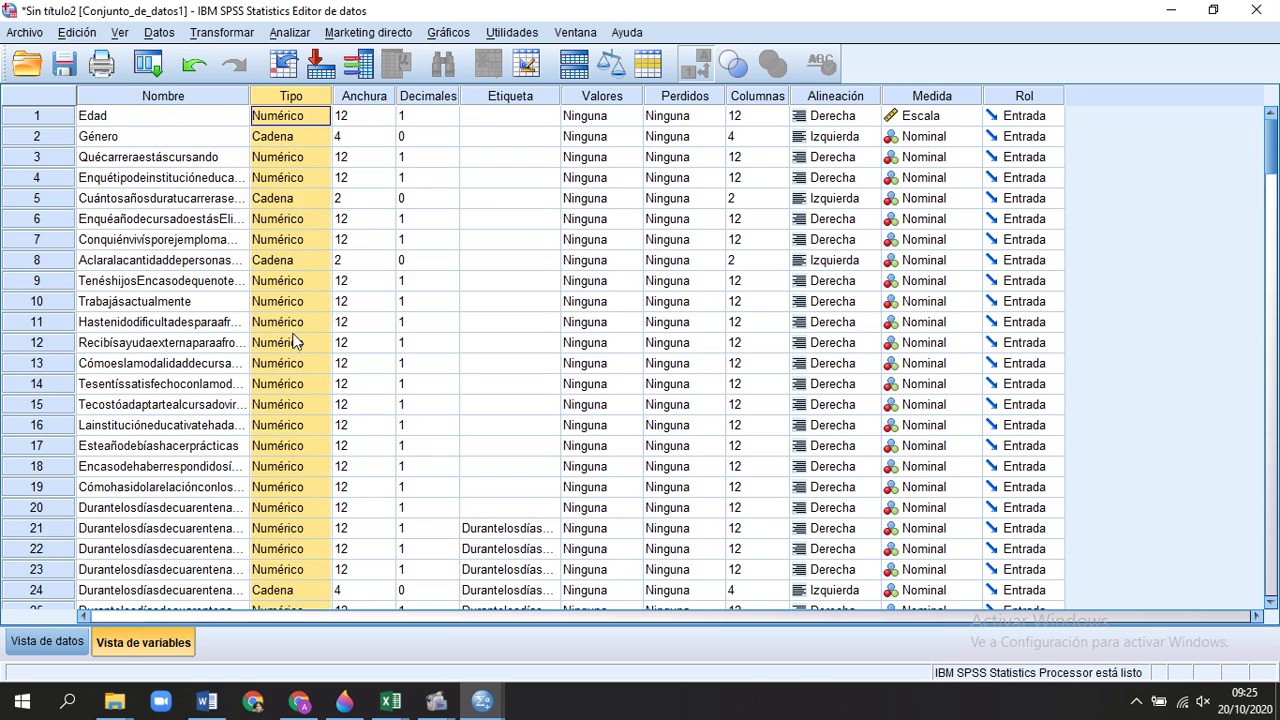
left_click(276, 136)
left_click(320, 136)
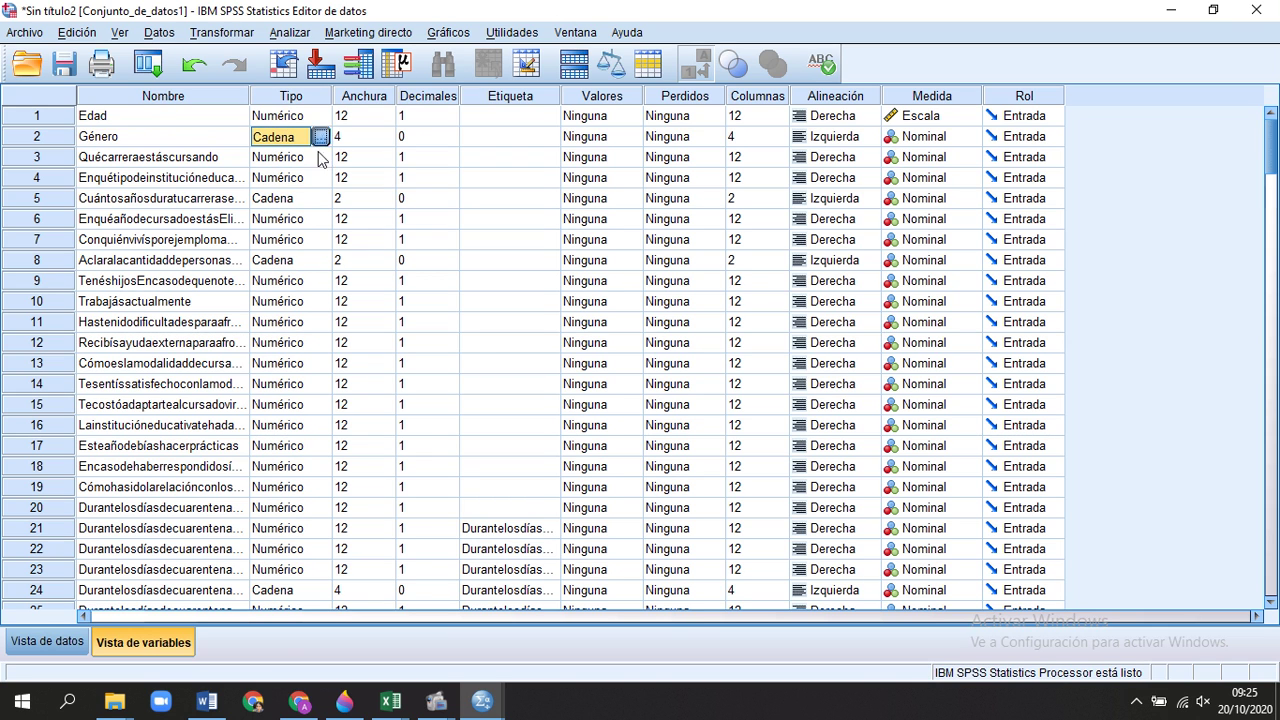
left_click(484, 232)
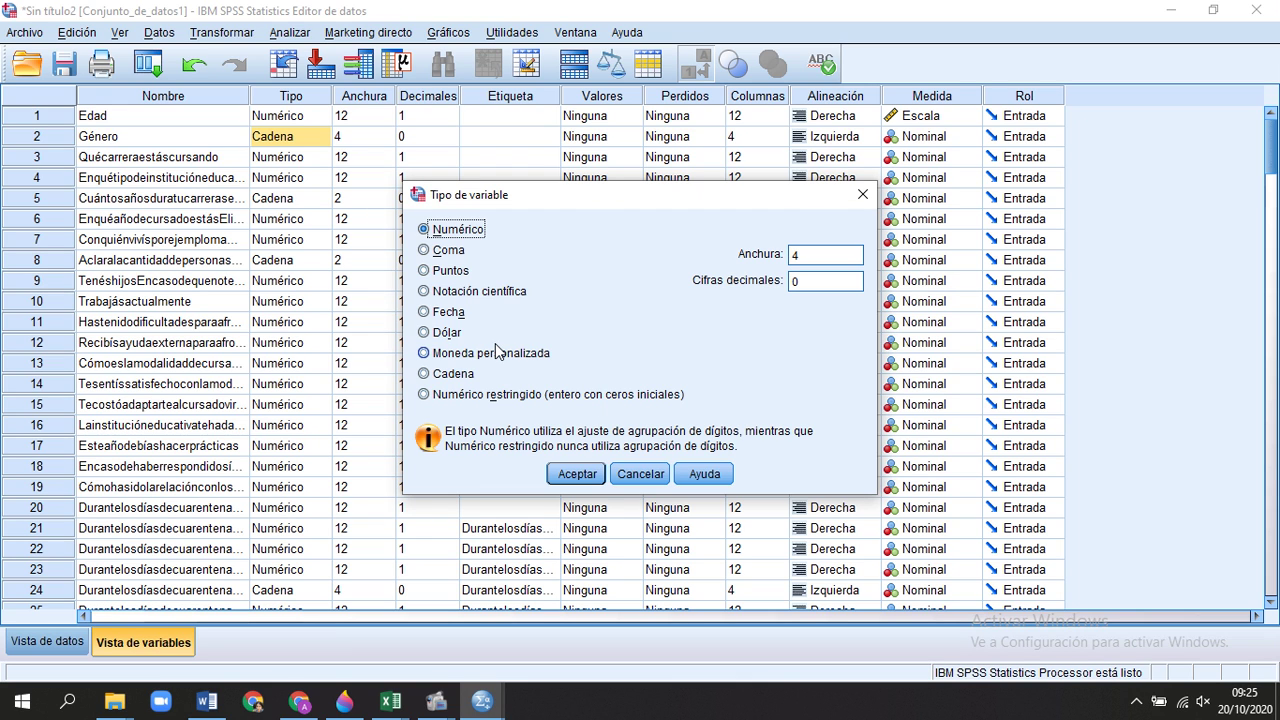
left_click(575, 474)
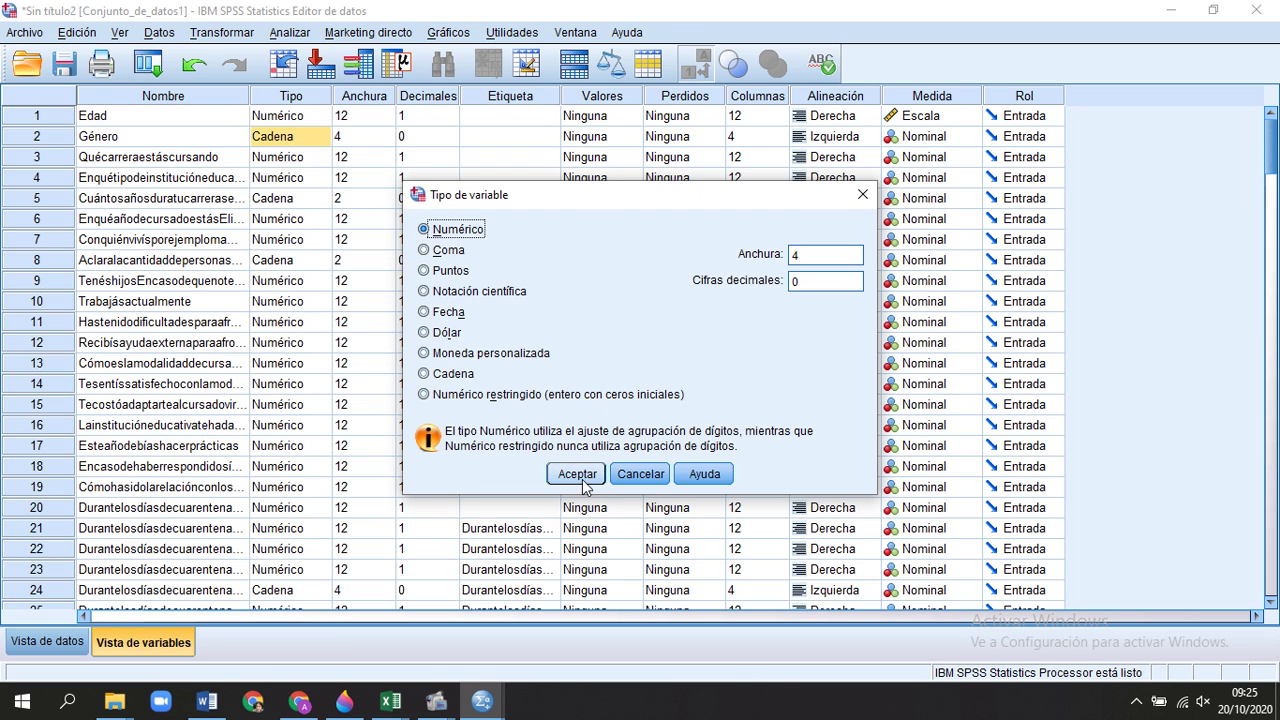
Change the type of the string variables in rows 5 and 8 to Numérico.
left_click(270, 202)
left_click(322, 199)
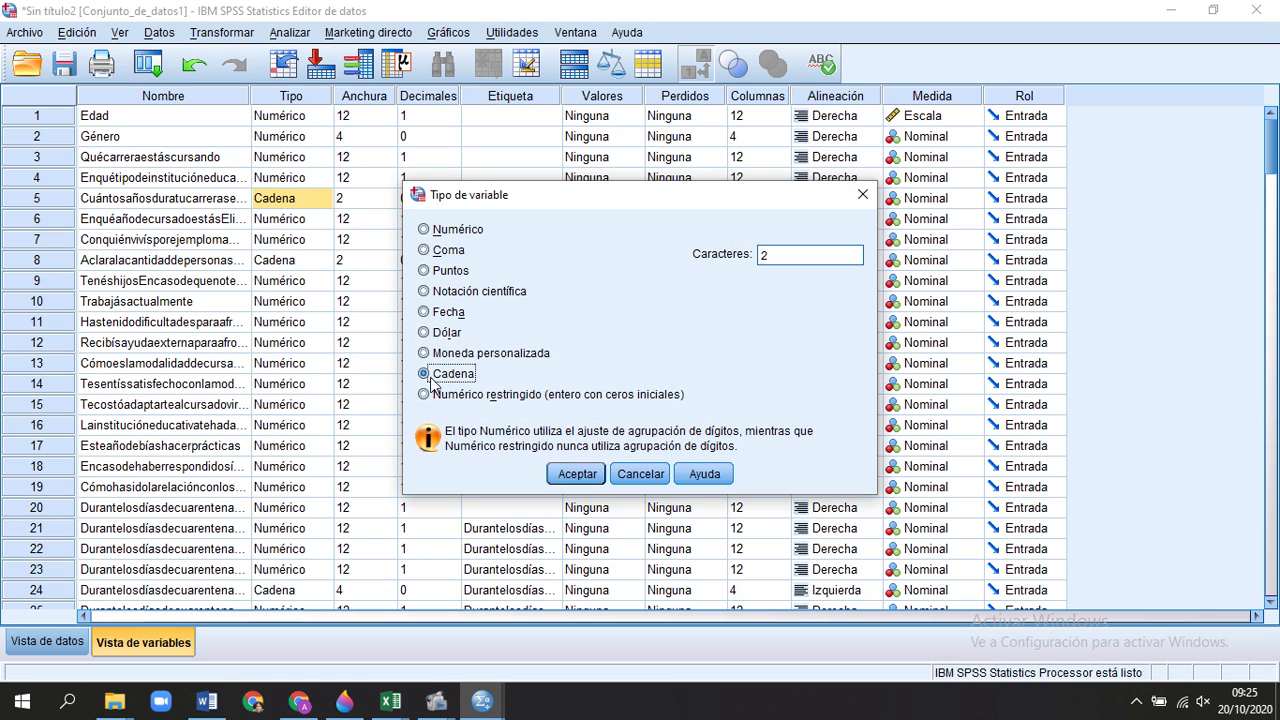
left_click(452, 230)
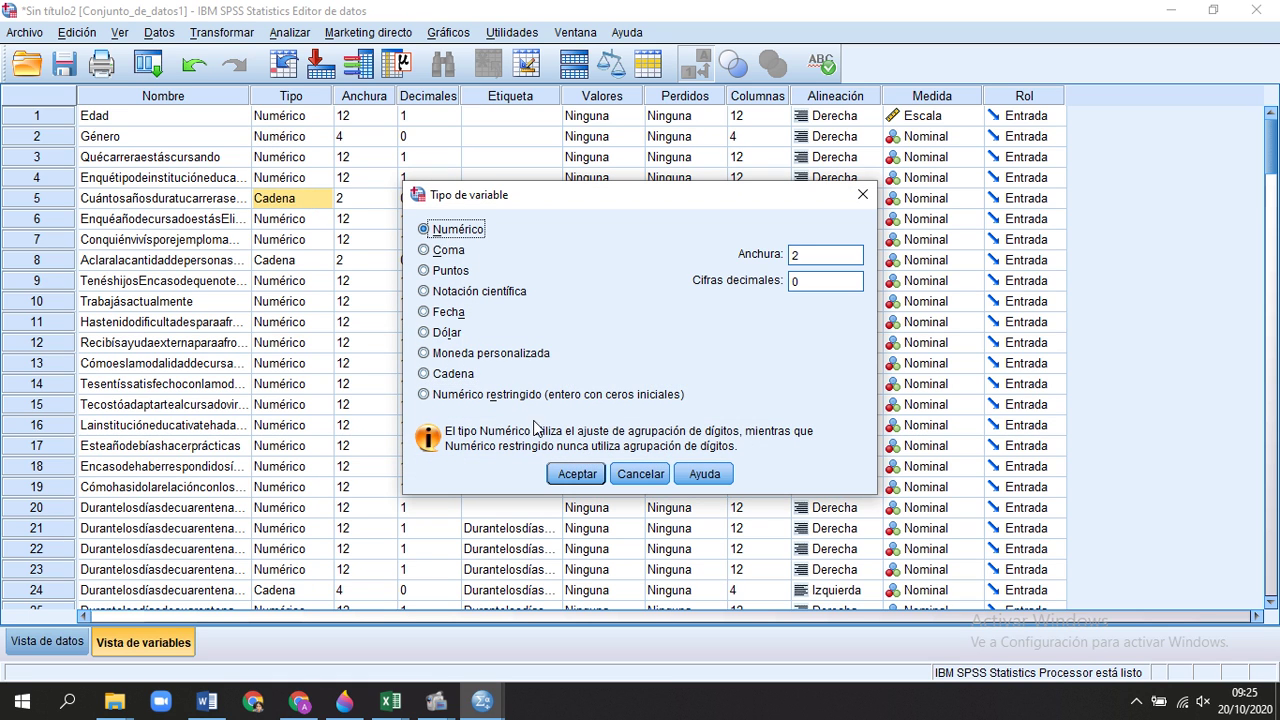
left_click(577, 474)
left_click(303, 264)
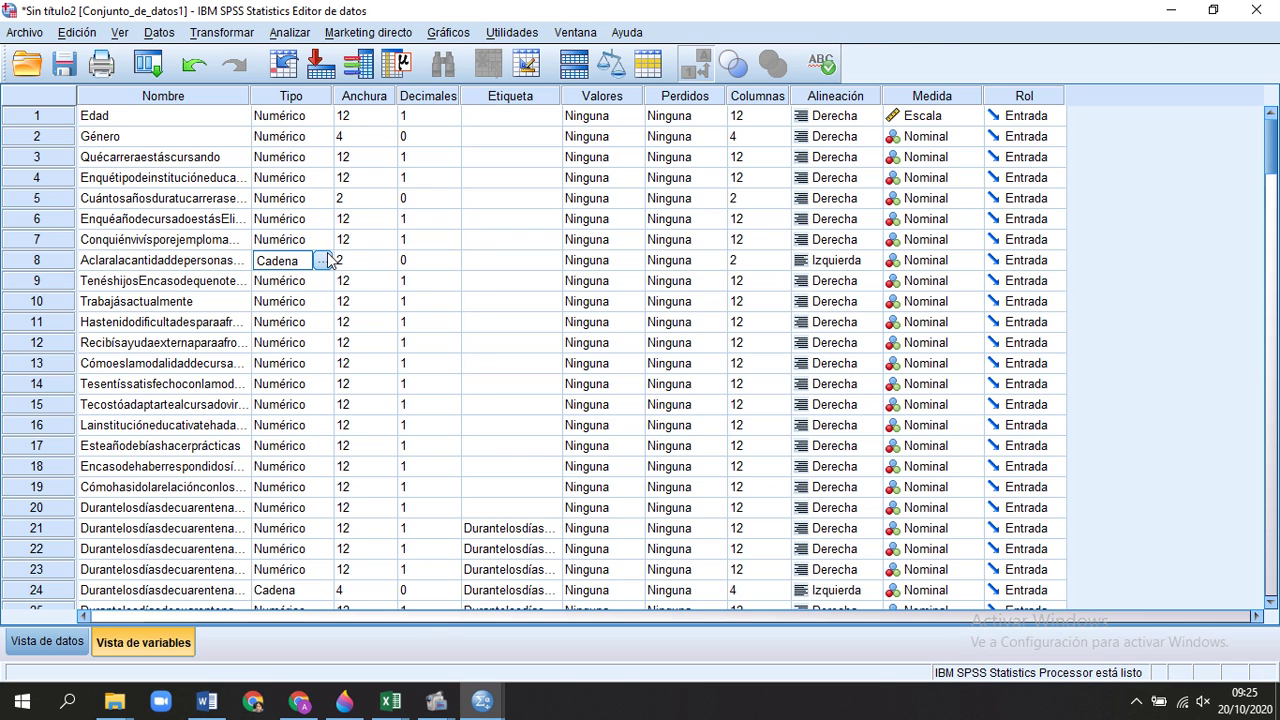
left_click(322, 260)
left_click(448, 230)
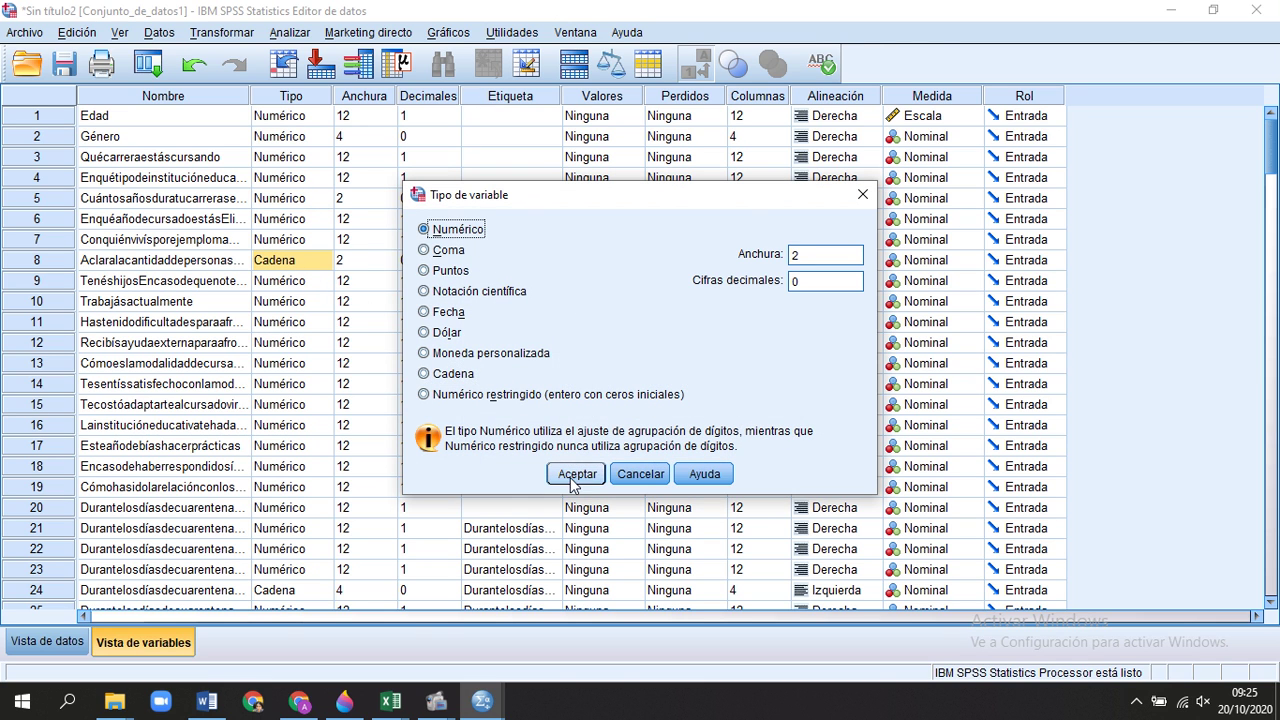
left_click(577, 473)
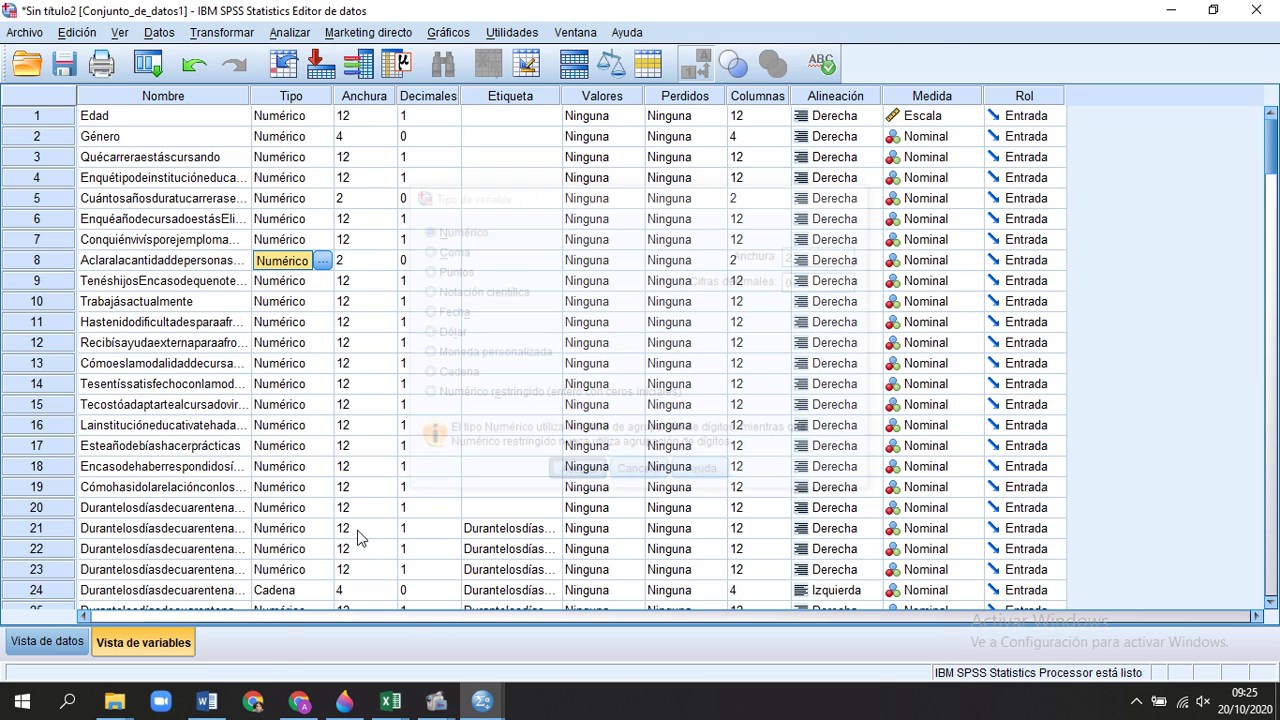
Set the width of Género and of the variables in rows 5, 8 and 24 to 12.
left_click(379, 140)
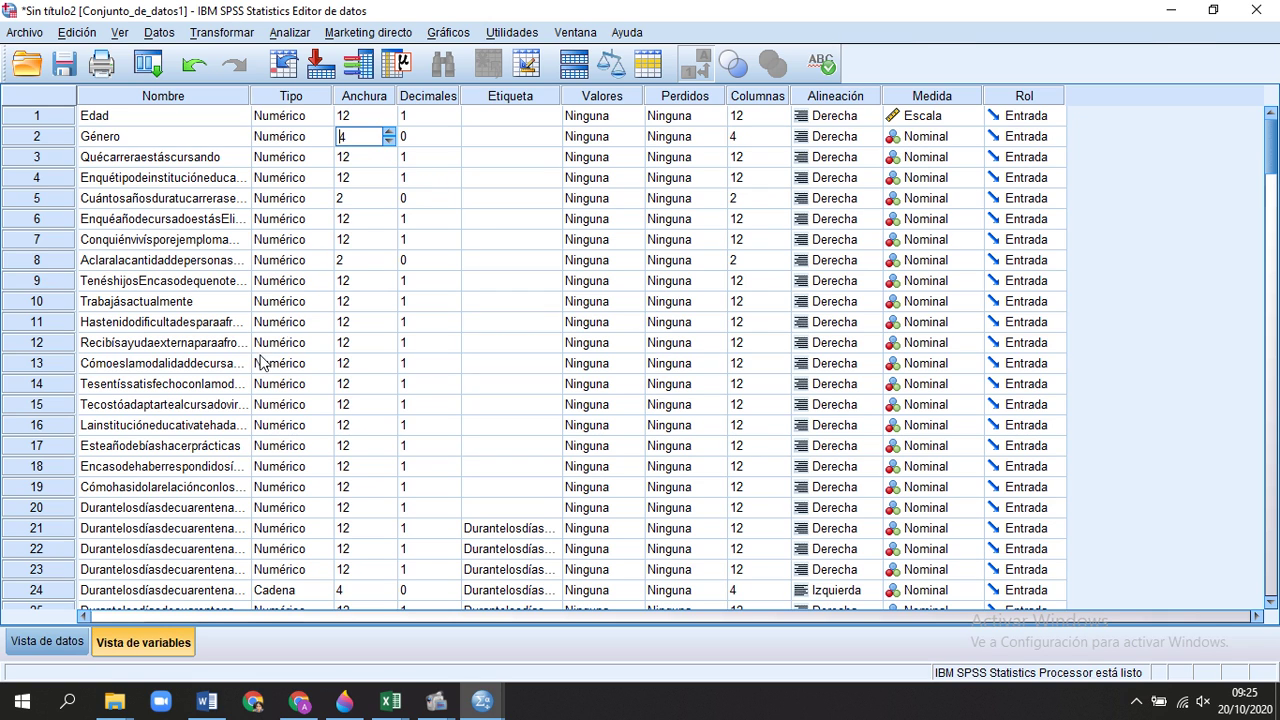
double_click(370, 135)
type("12")
left_click(368, 200)
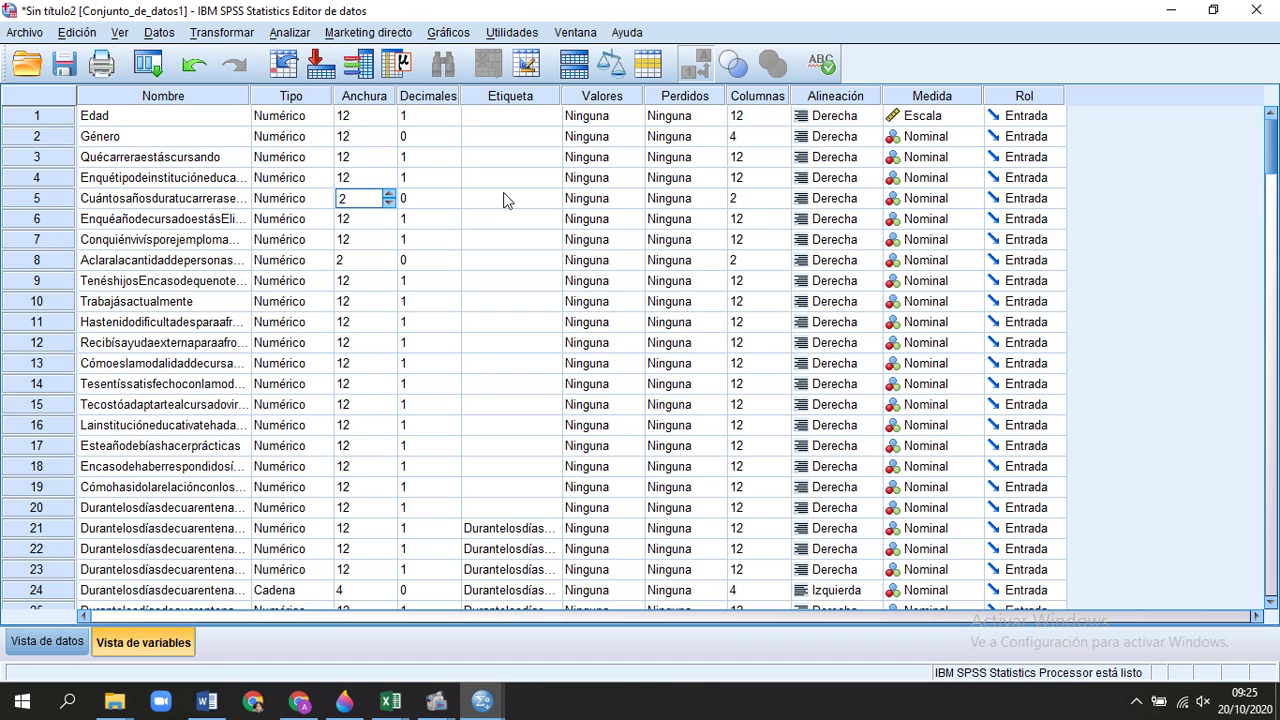
type("1")
left_click(375, 259)
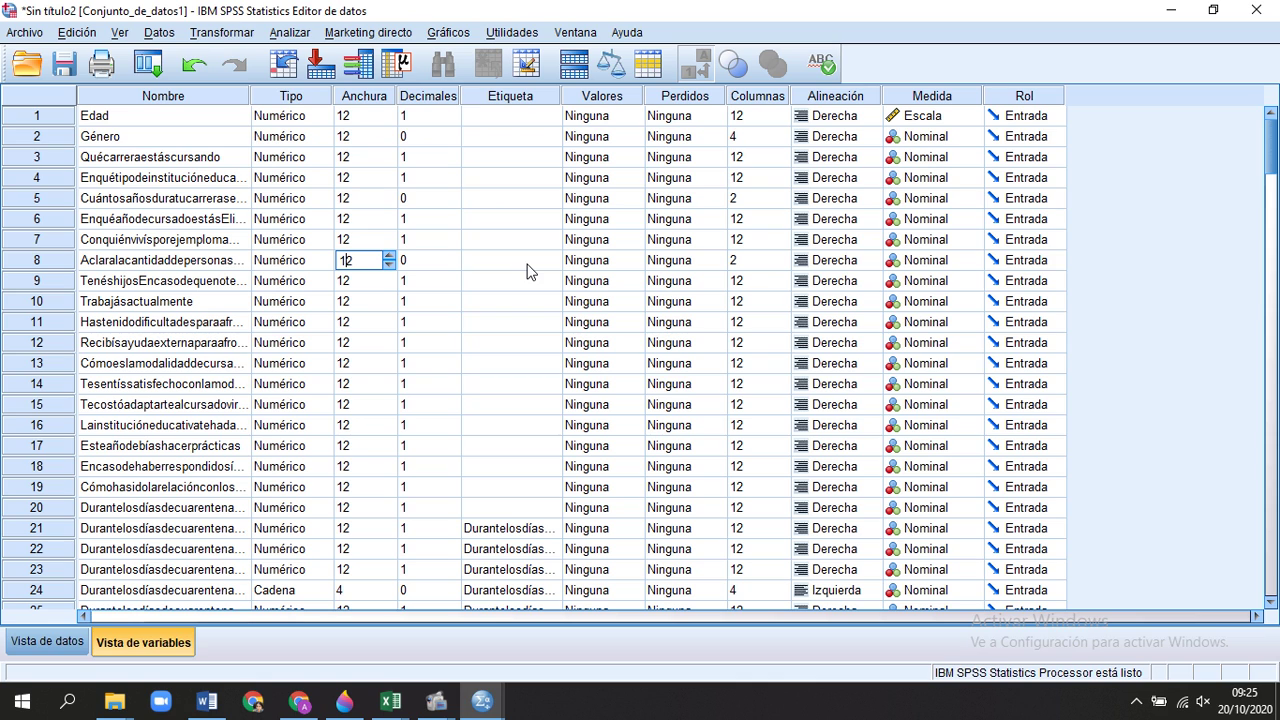
left_click(372, 589)
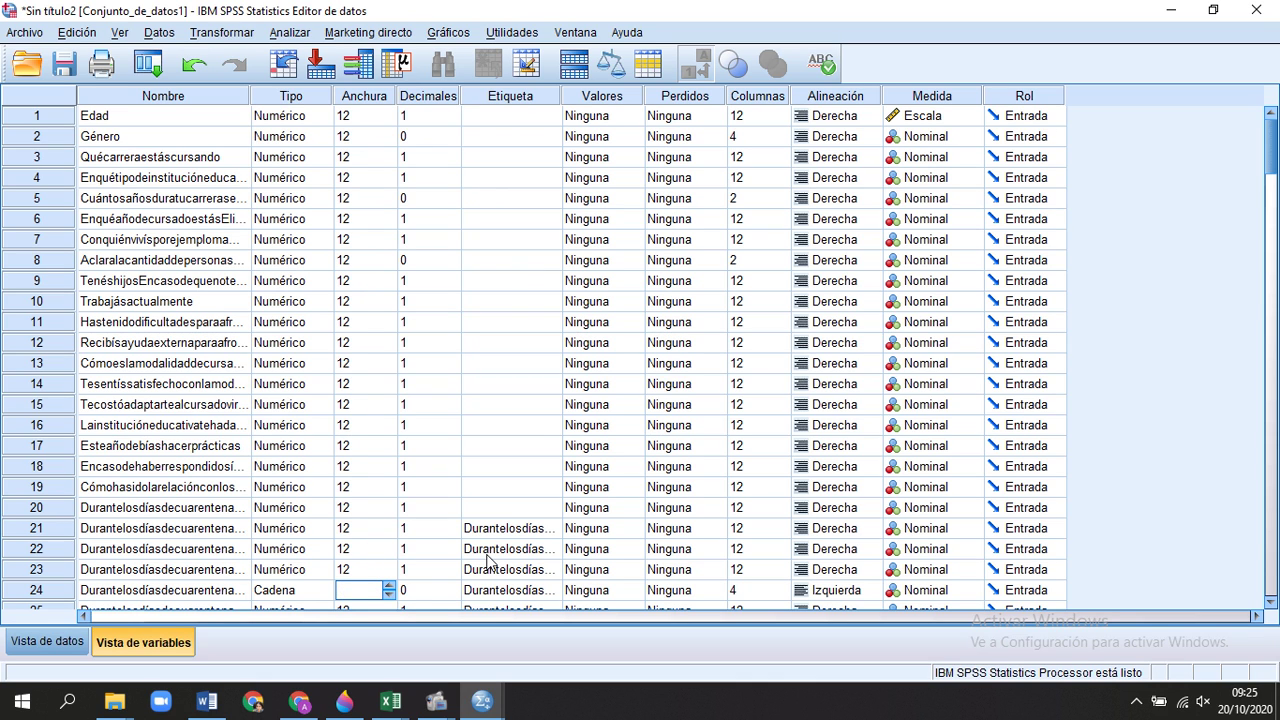
left_click(362, 177)
Set the number of decimals to 2 for every variable from Edad in row 1 through row 23.
left_click(475, 118)
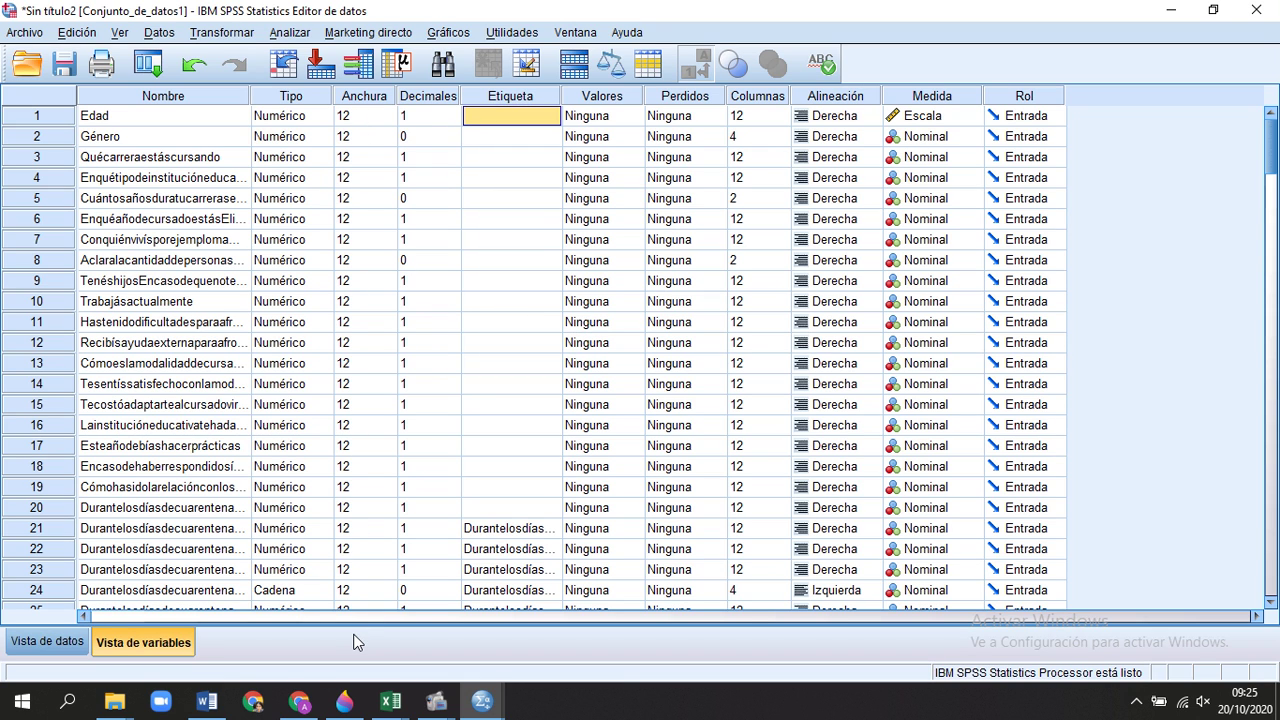
key("Left")
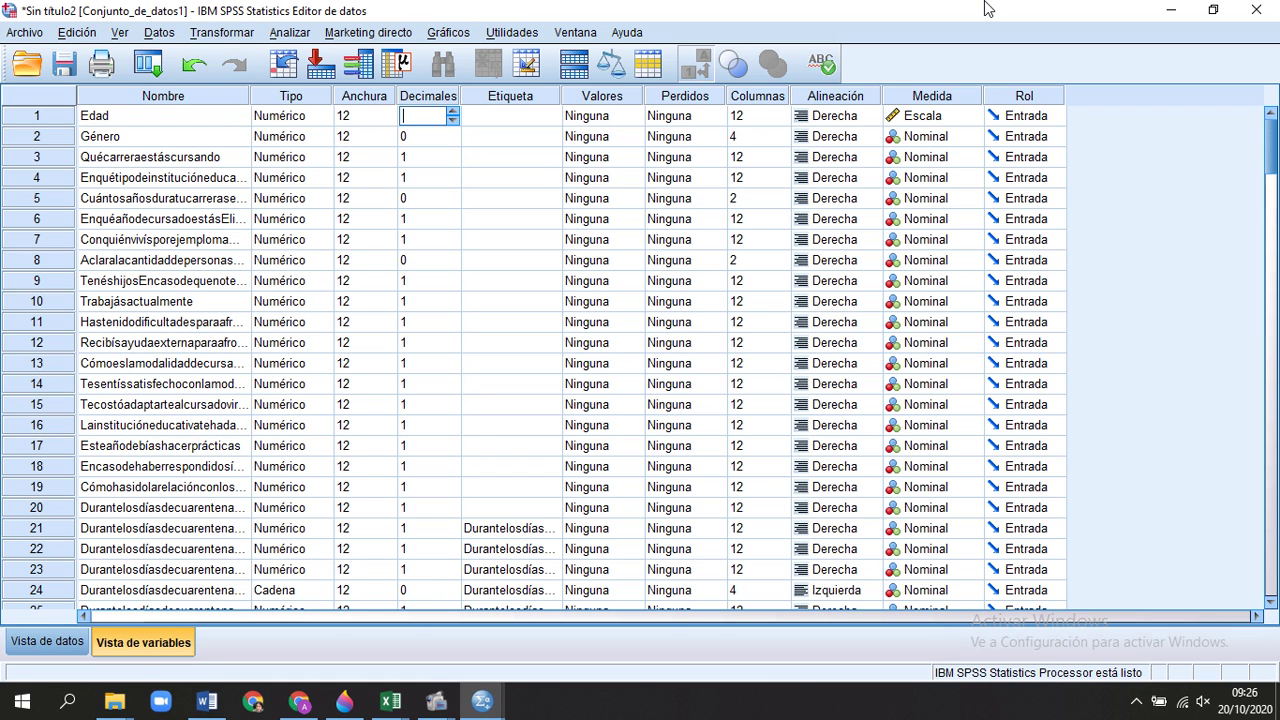
key("Return")
type("2")
key("Return")
key("2")
key("Return")
key("2")
key("Return")
key("2")
key("Return")
key("2")
key("Return")
key("2")
key("Return")
key("2")
key("Return")
key("2")
key("Return")
key("2")
key("Return")
key("2")
key("Return")
key("2")
key("Return")
key("2")
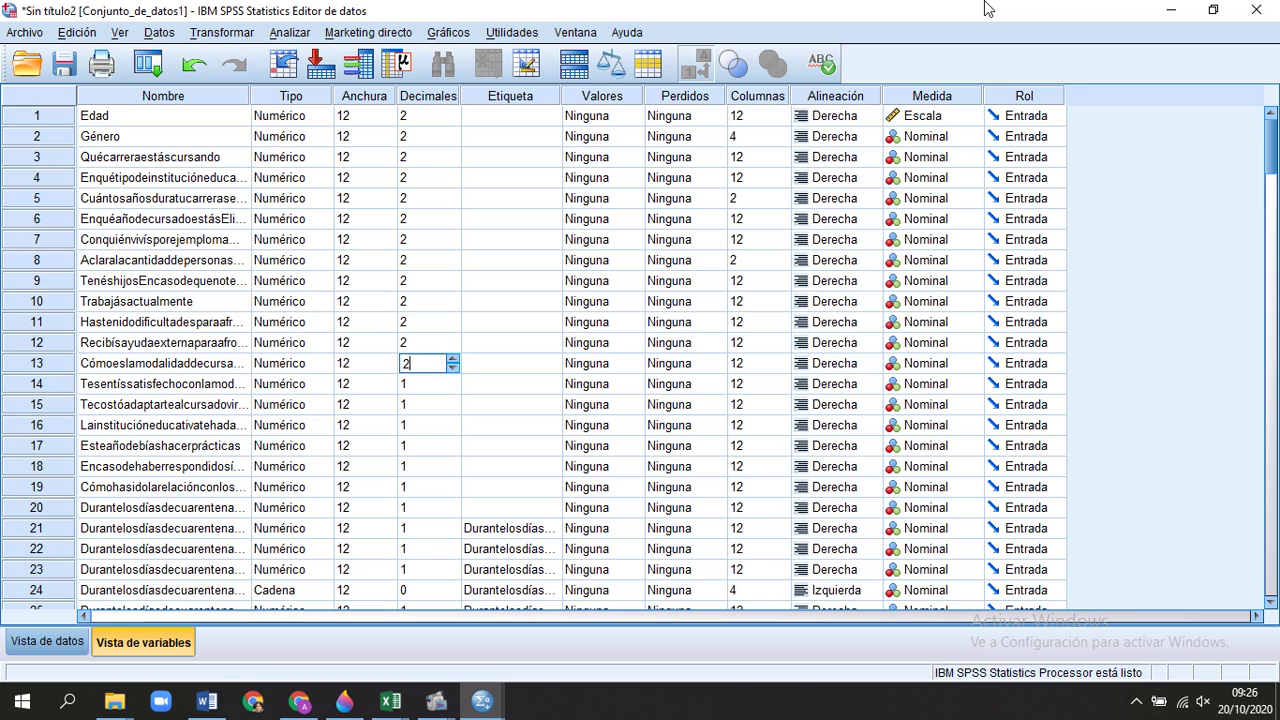
key("Return")
key("2")
key("Return")
key("2")
key("Return")
key("2")
key("Return")
key("Down")
key("ctrl+v")
key("Down")
key("ctrl+v")
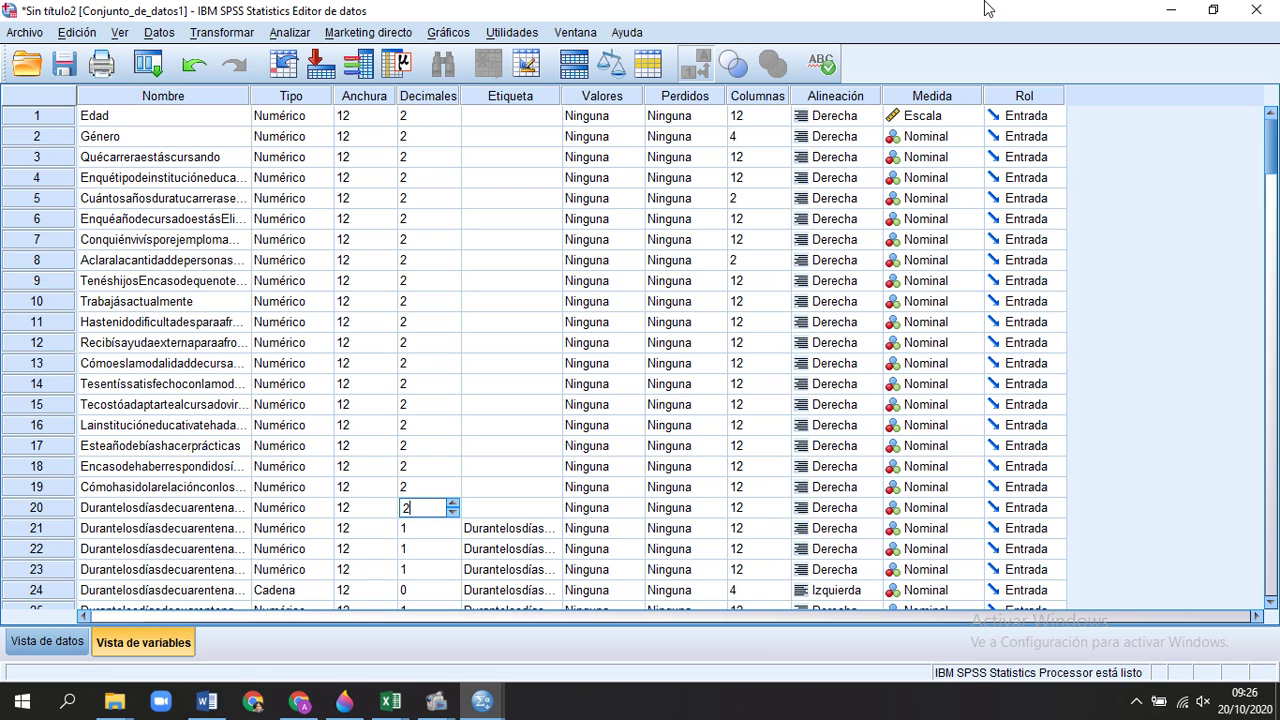
key("Down")
key("ctrl+v")
key("Down")
key("ctrl+v")
key("Down")
key("ctrl+v")
key("Down")
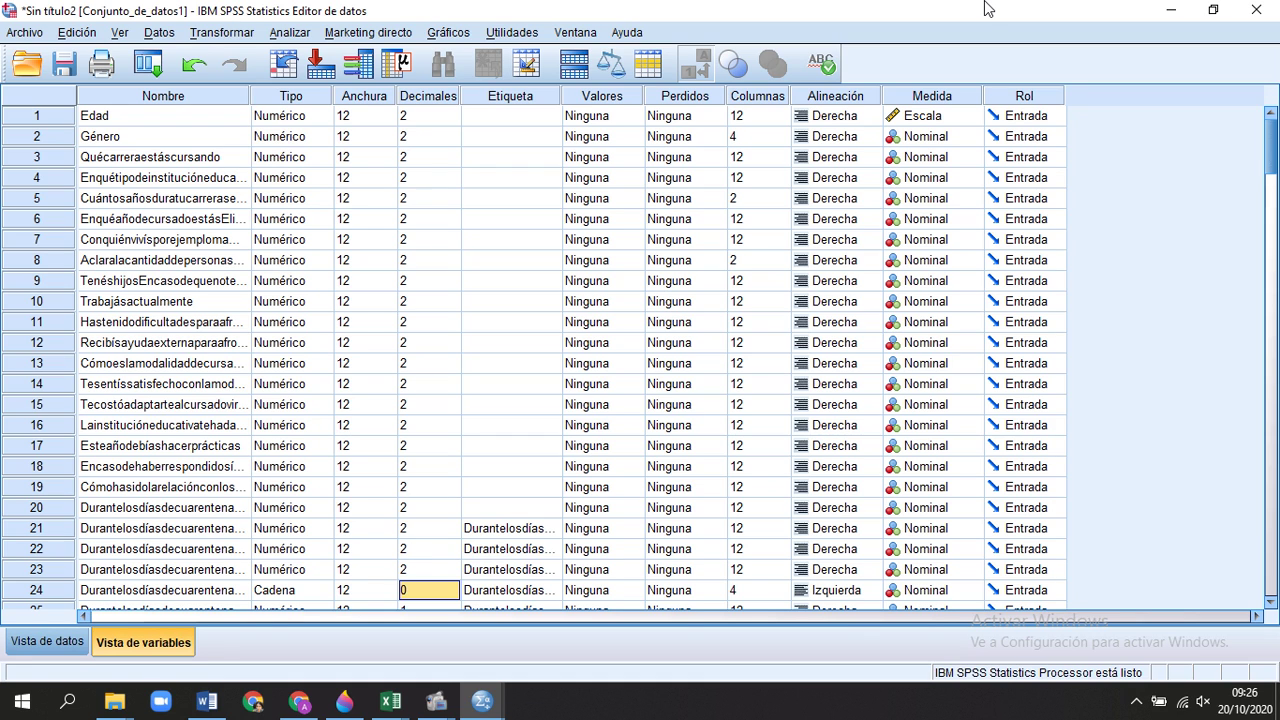
key("Up")
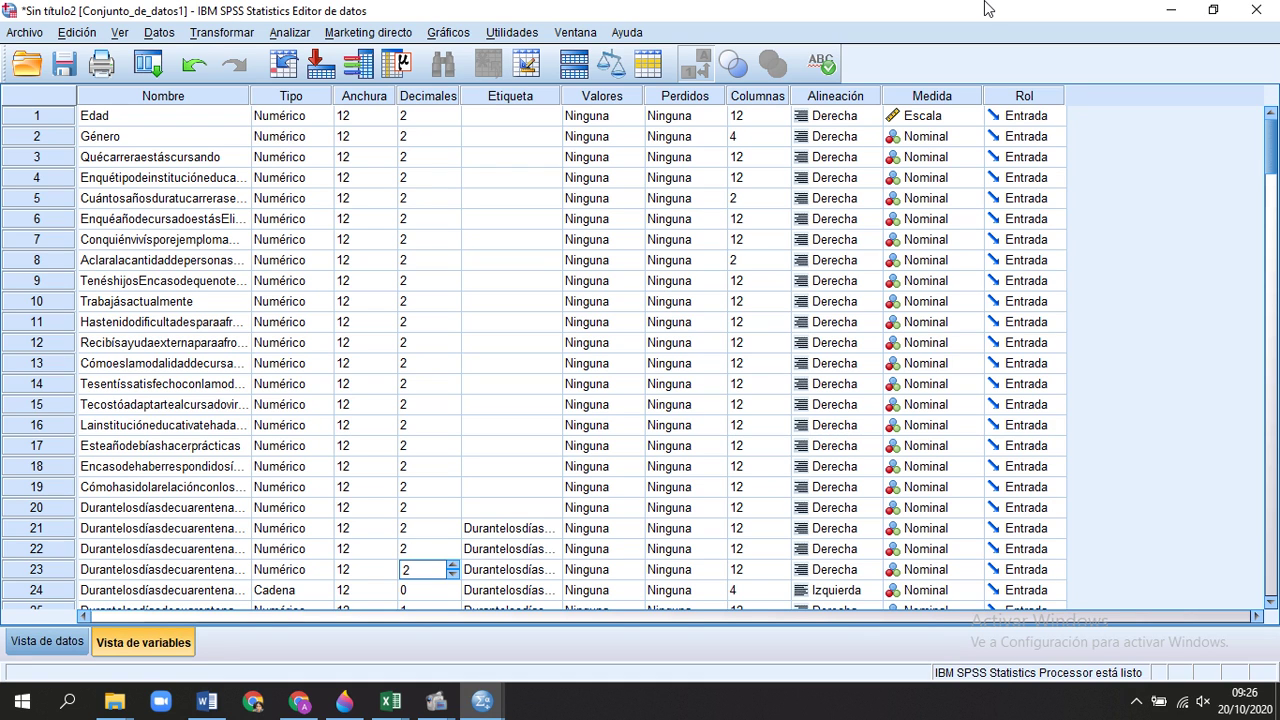
Widen the Etiqueta column and rename the variable Quécarreraestáscursando as Carrera.
left_click(528, 123)
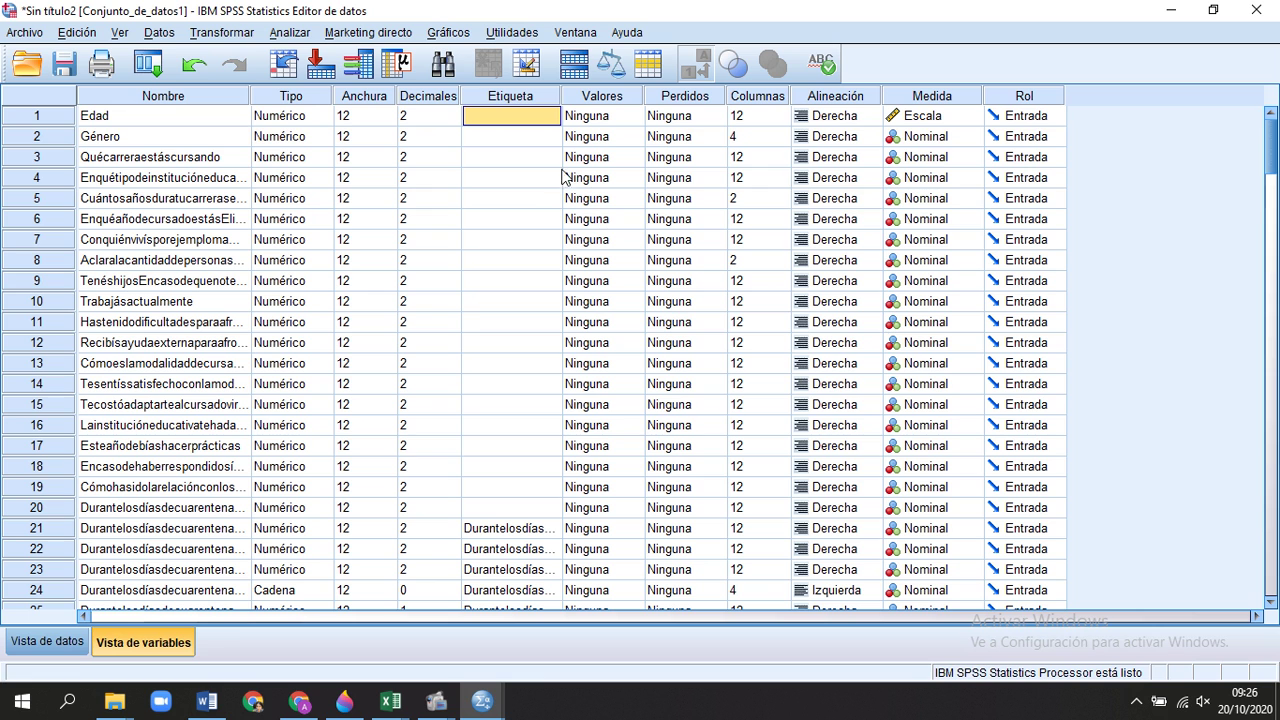
left_click_drag(560, 96, 622, 96)
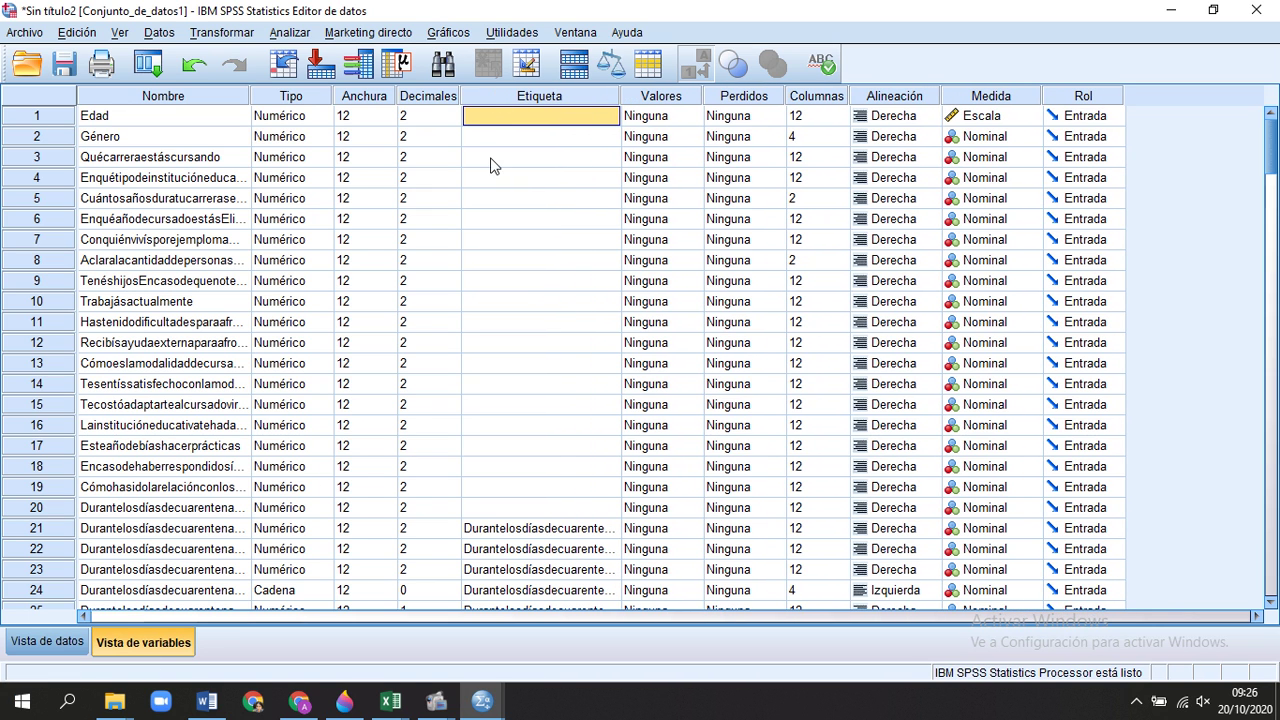
left_click(224, 160)
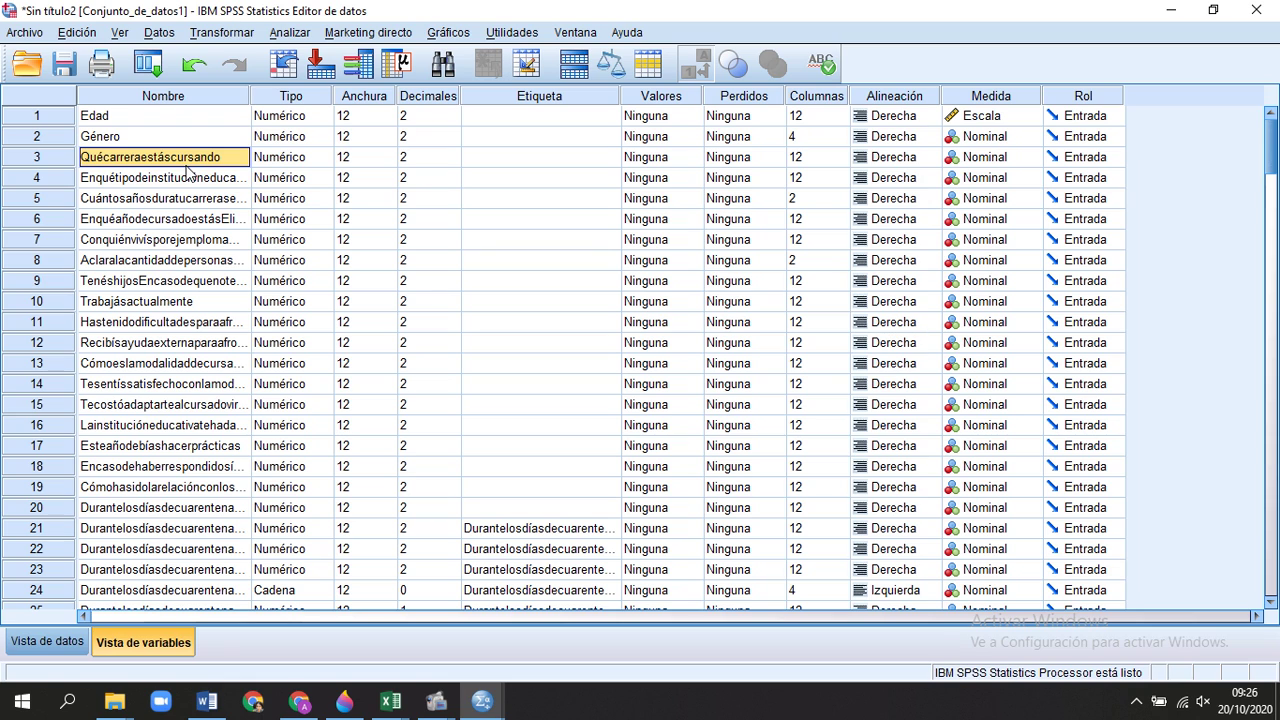
type("Carrera")
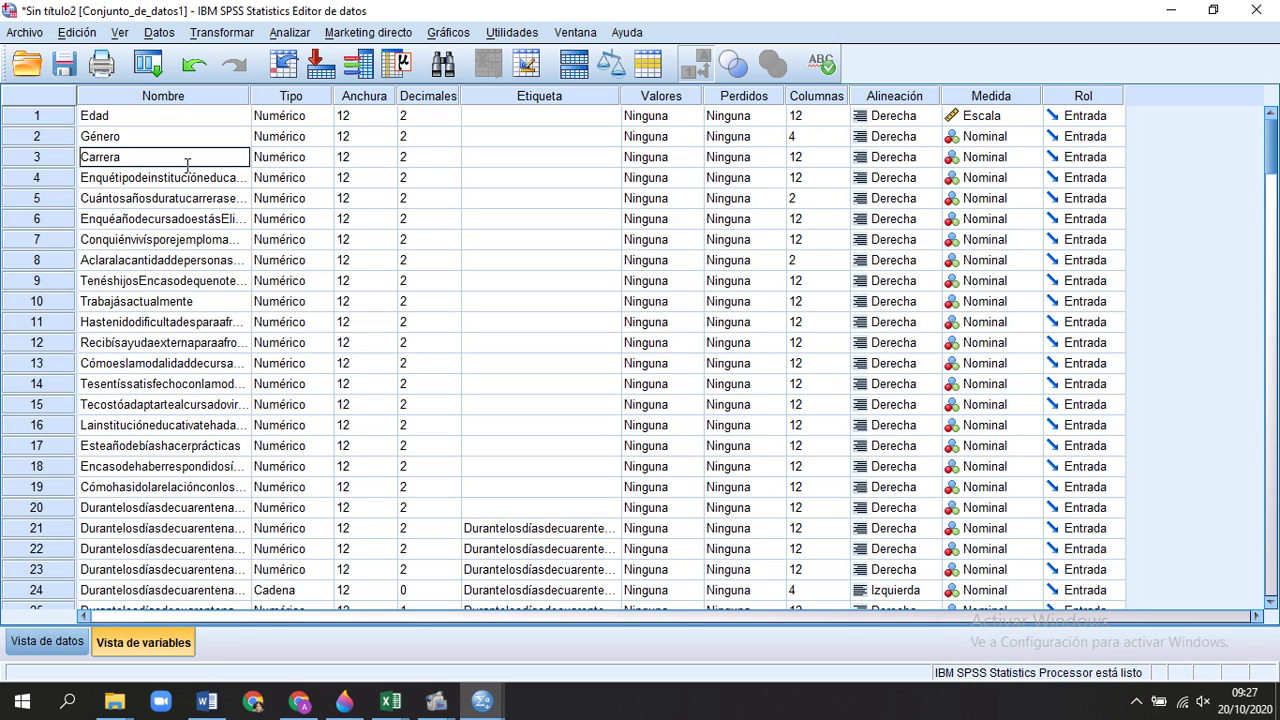
Give the Carrera variable the label "Carrera que se encuentra cursando".
left_click(512, 169)
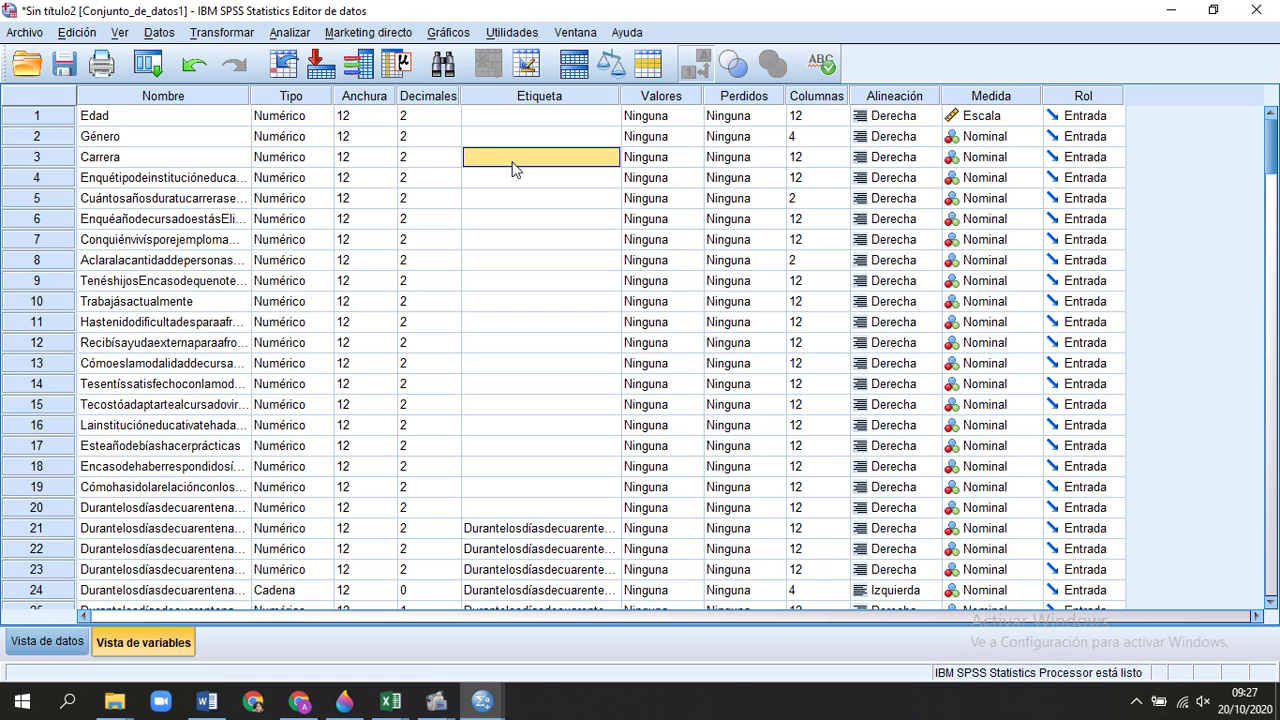
type("Carrera que")
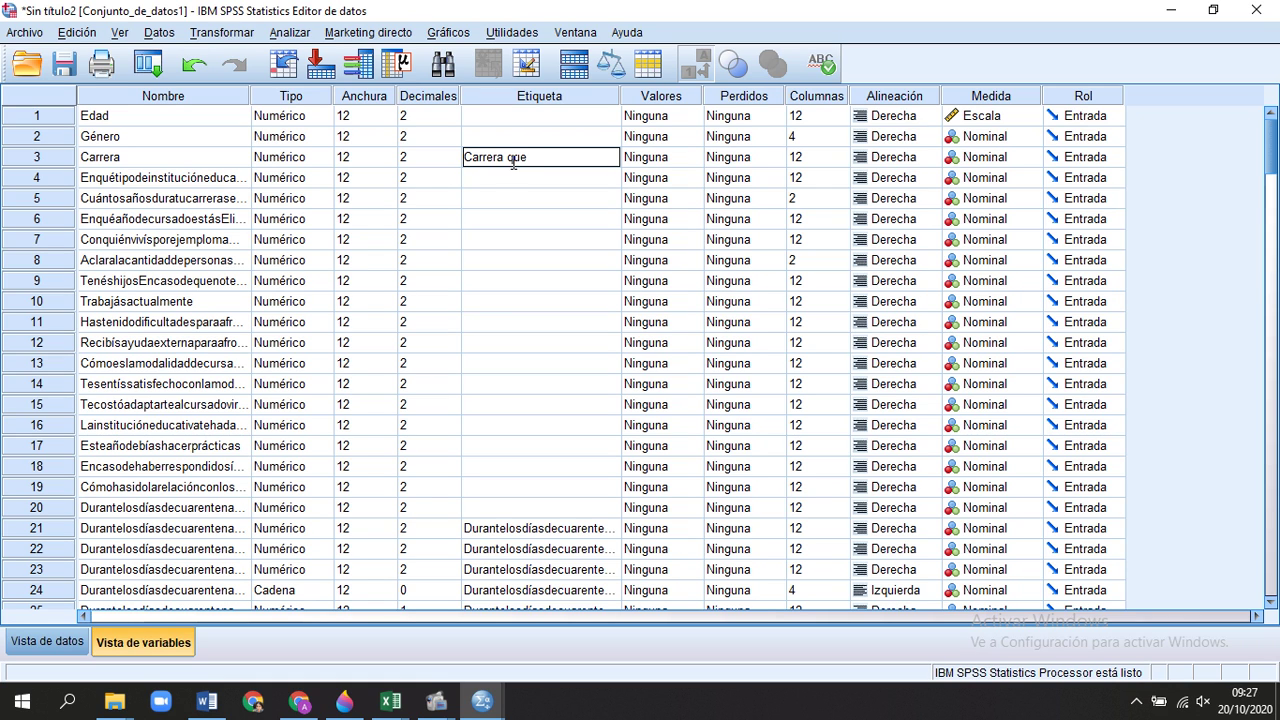
type(" se encuentra cursando")
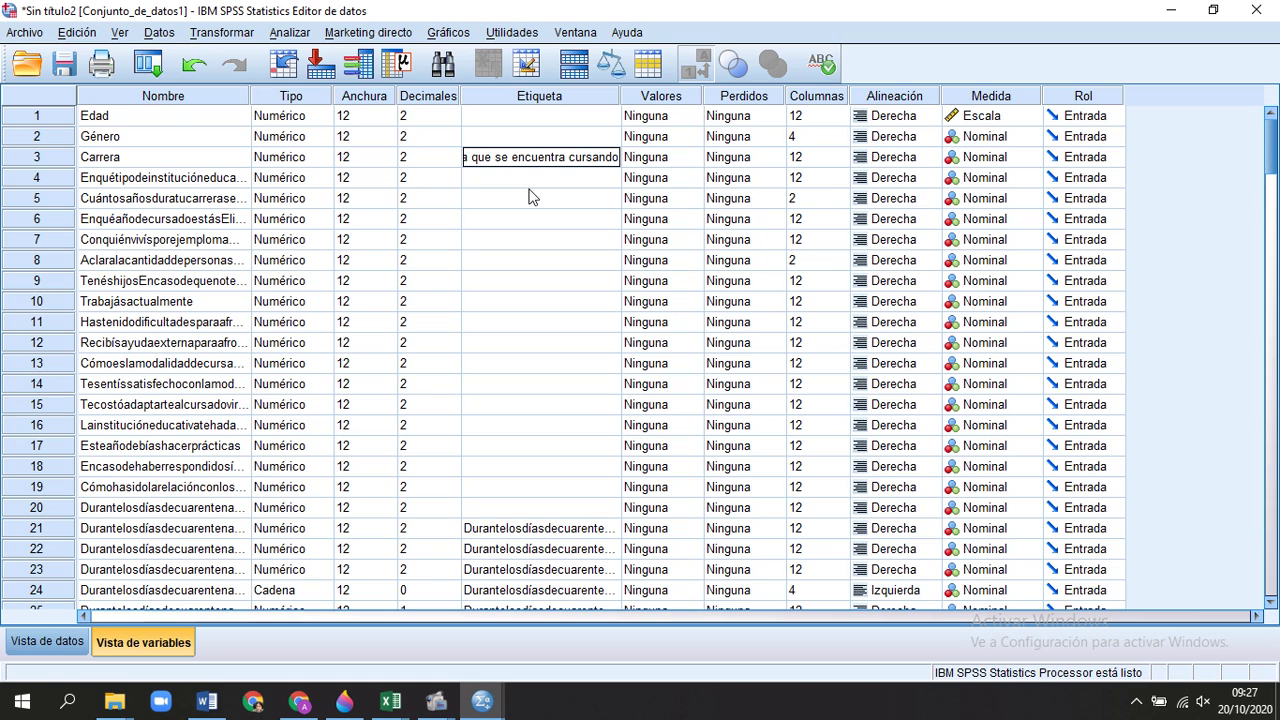
left_click(182, 157)
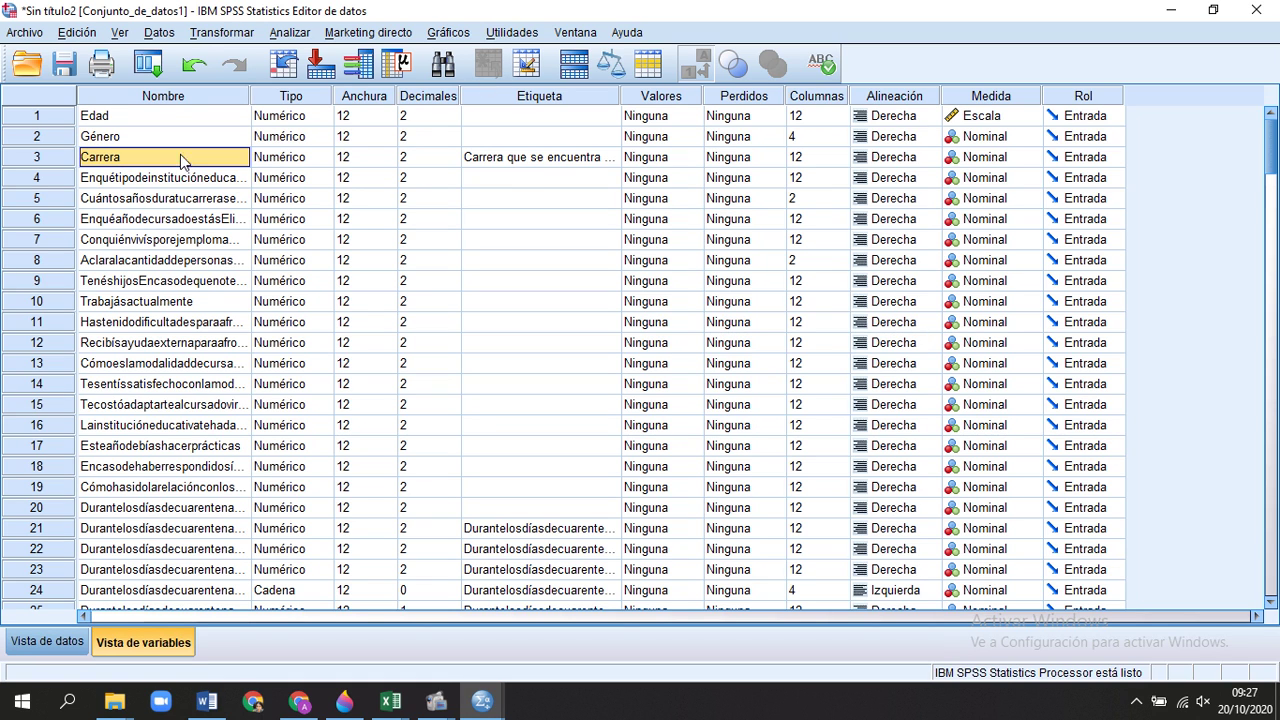
left_click(532, 158)
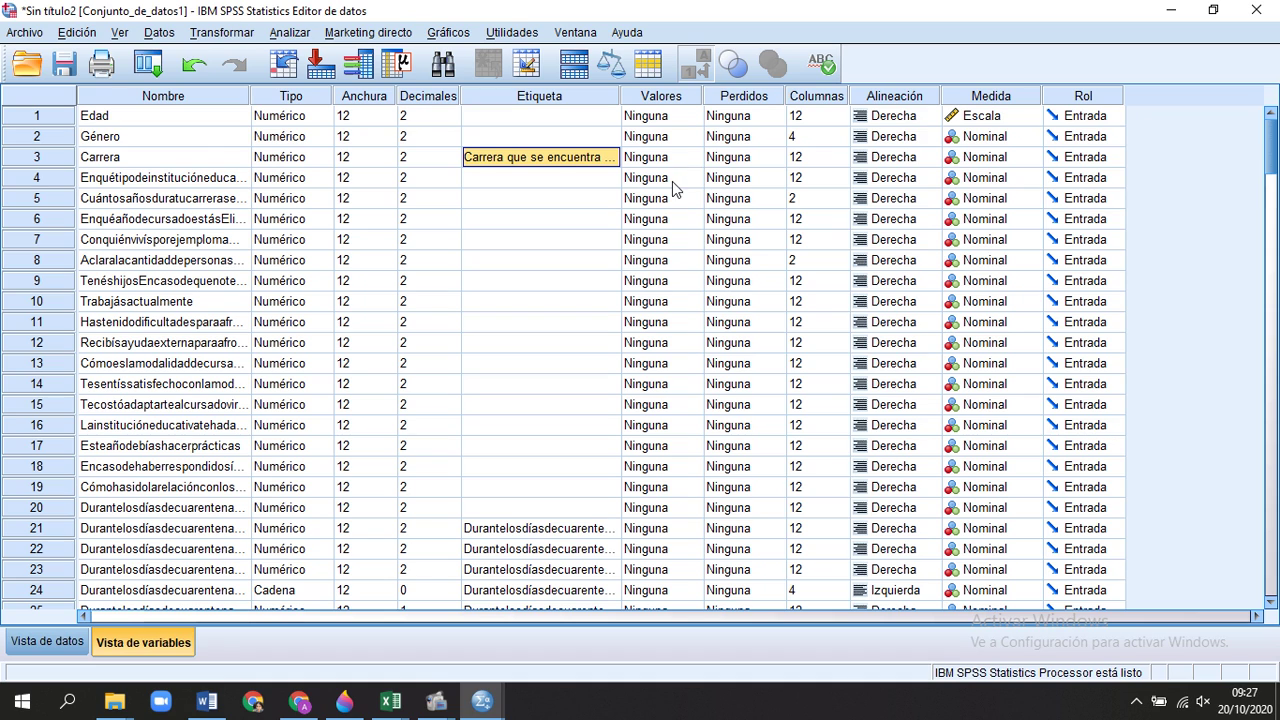
left_click(652, 162)
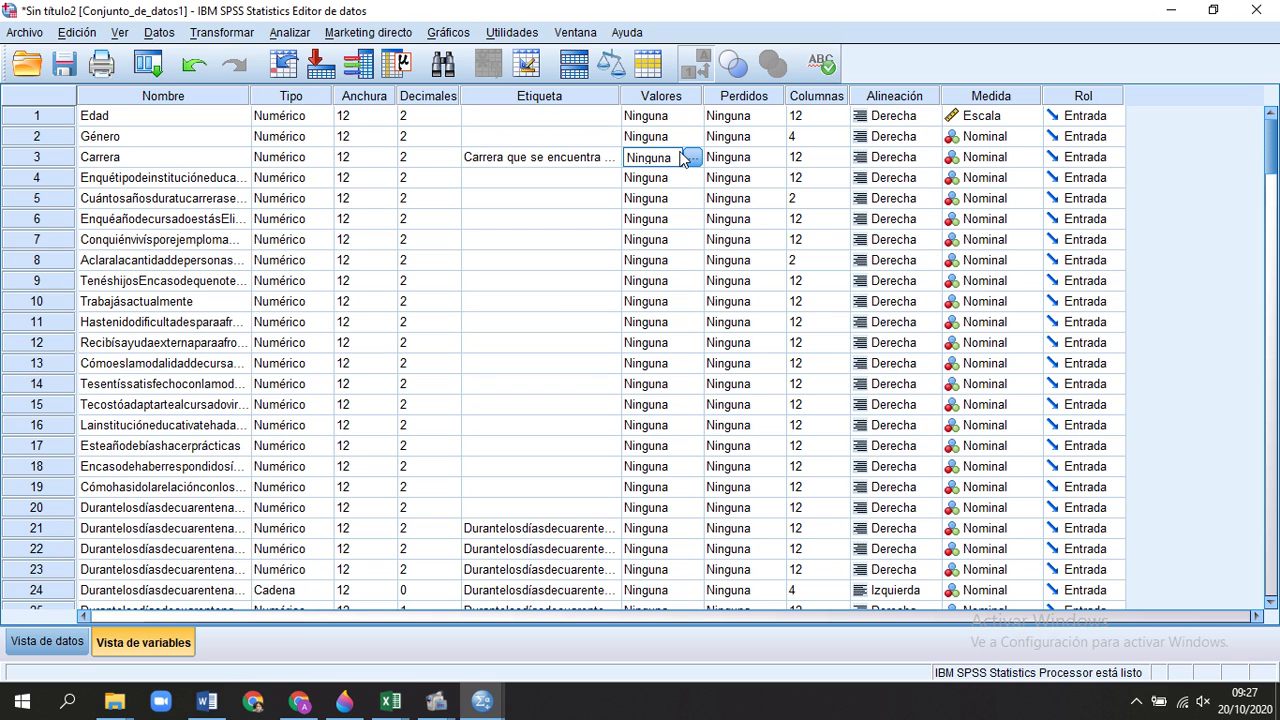
left_click(690, 156)
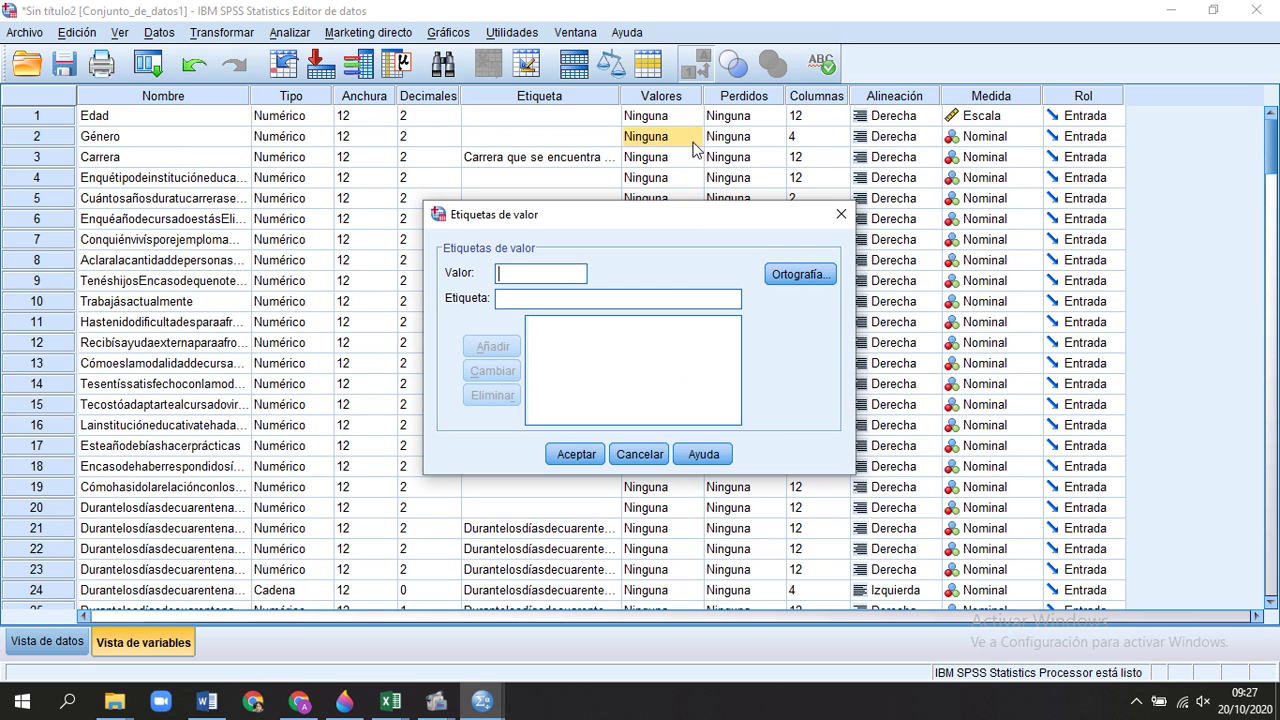
left_click(840, 214)
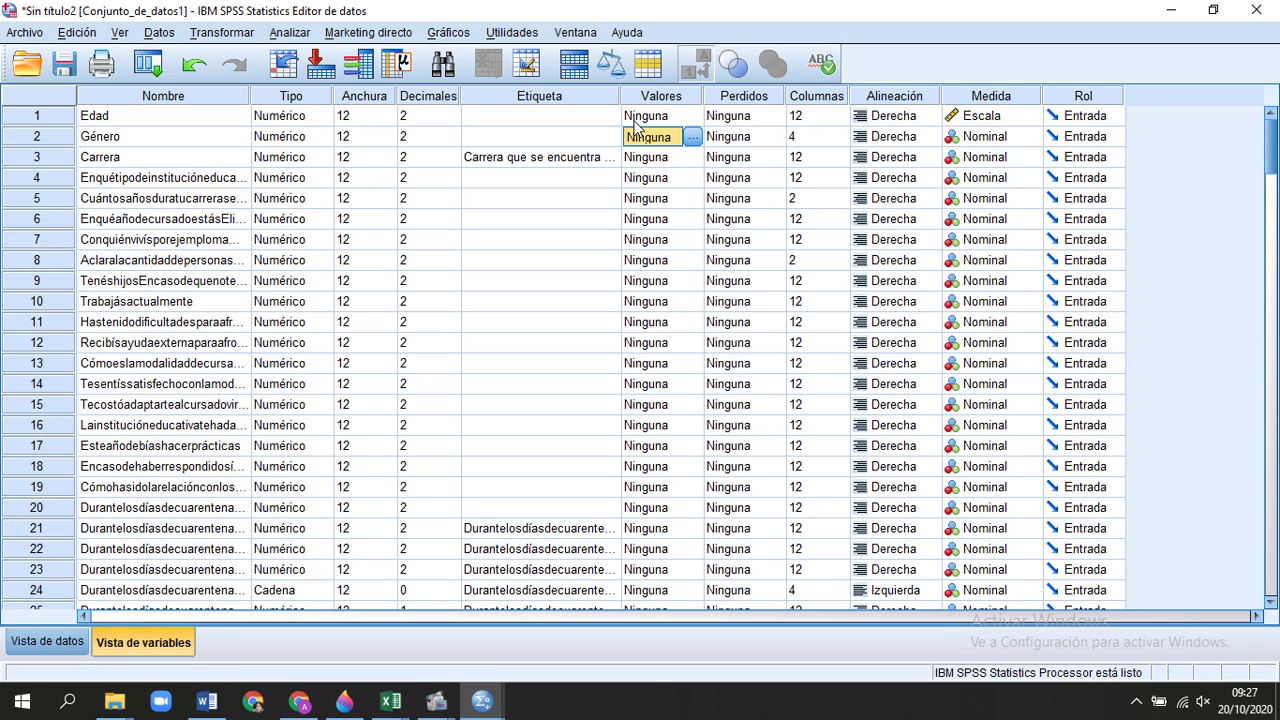
Define the value labels 1 = Femenino and 2 = Masculino for the Género variable.
left_click(692, 137)
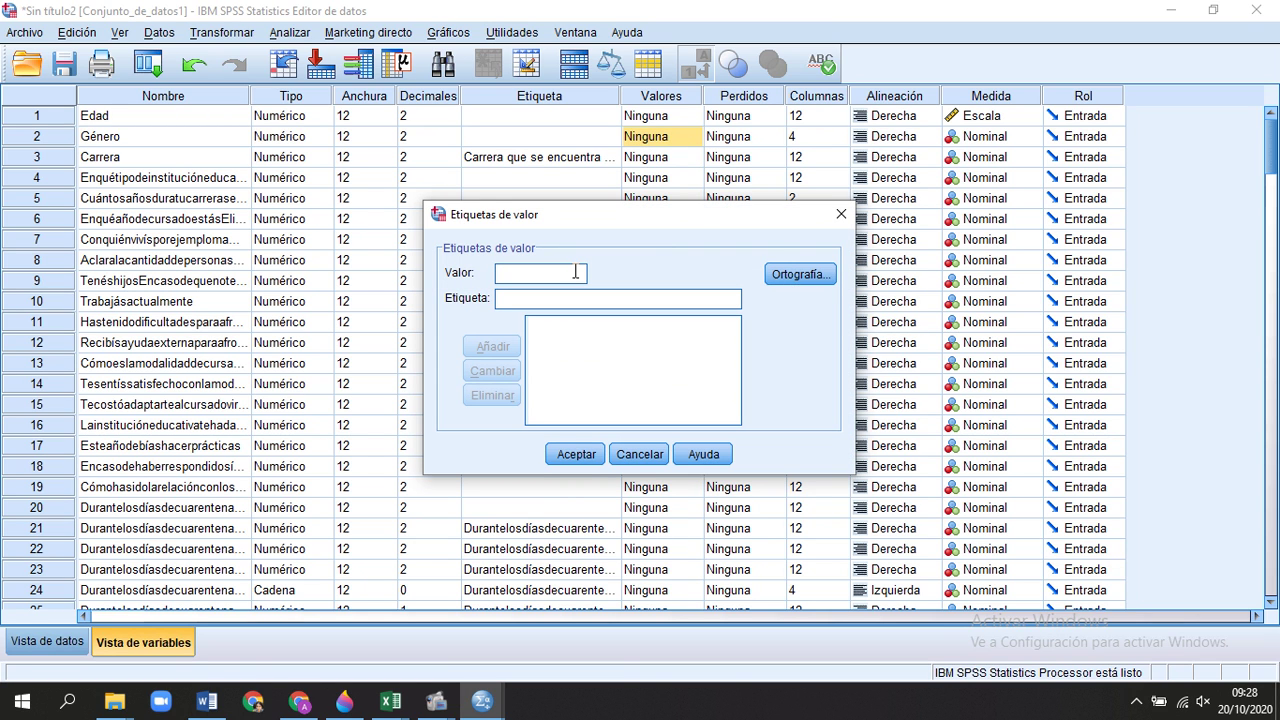
type("1")
left_click(592, 302)
type("Fem")
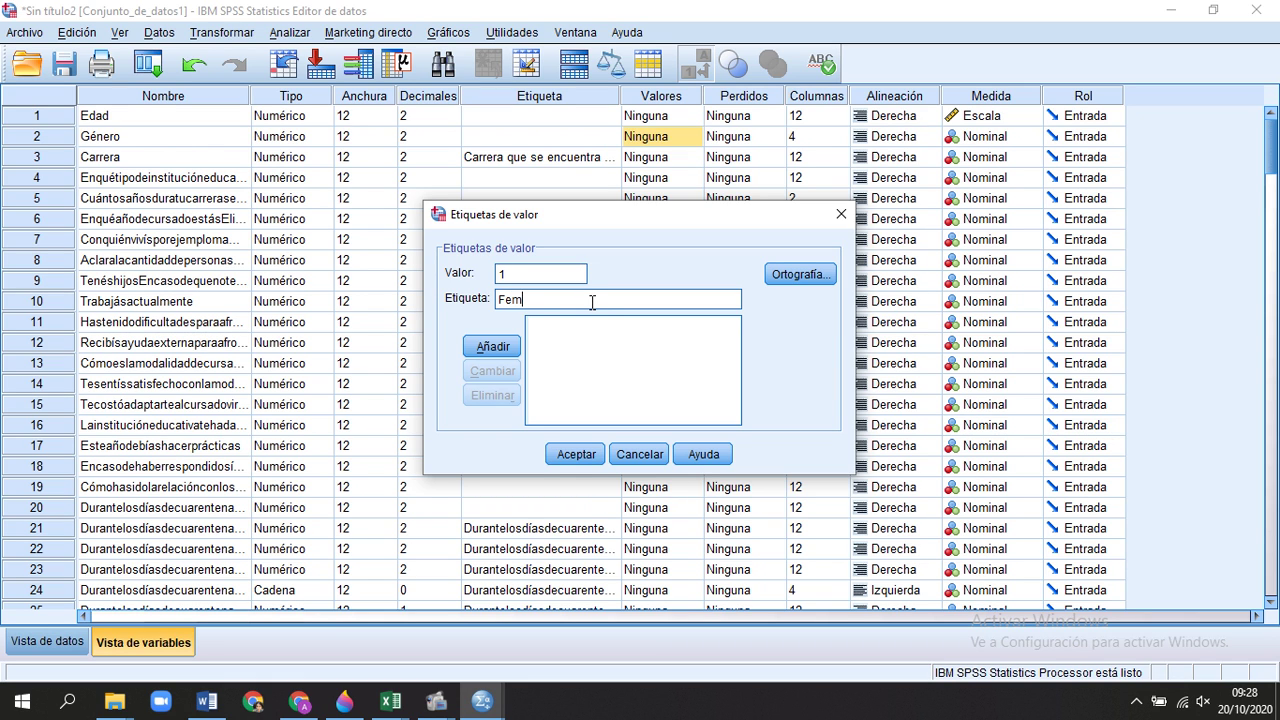
type("enino")
left_click(492, 346)
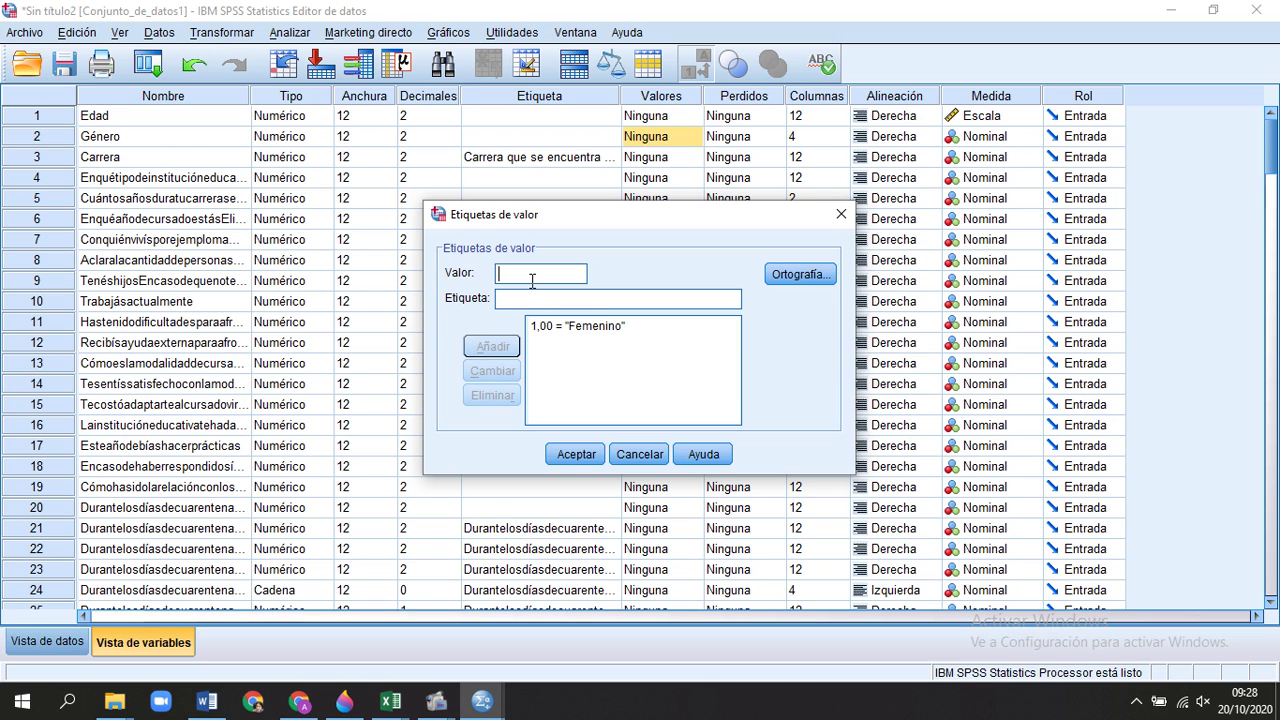
type("2")
type("Masculino")
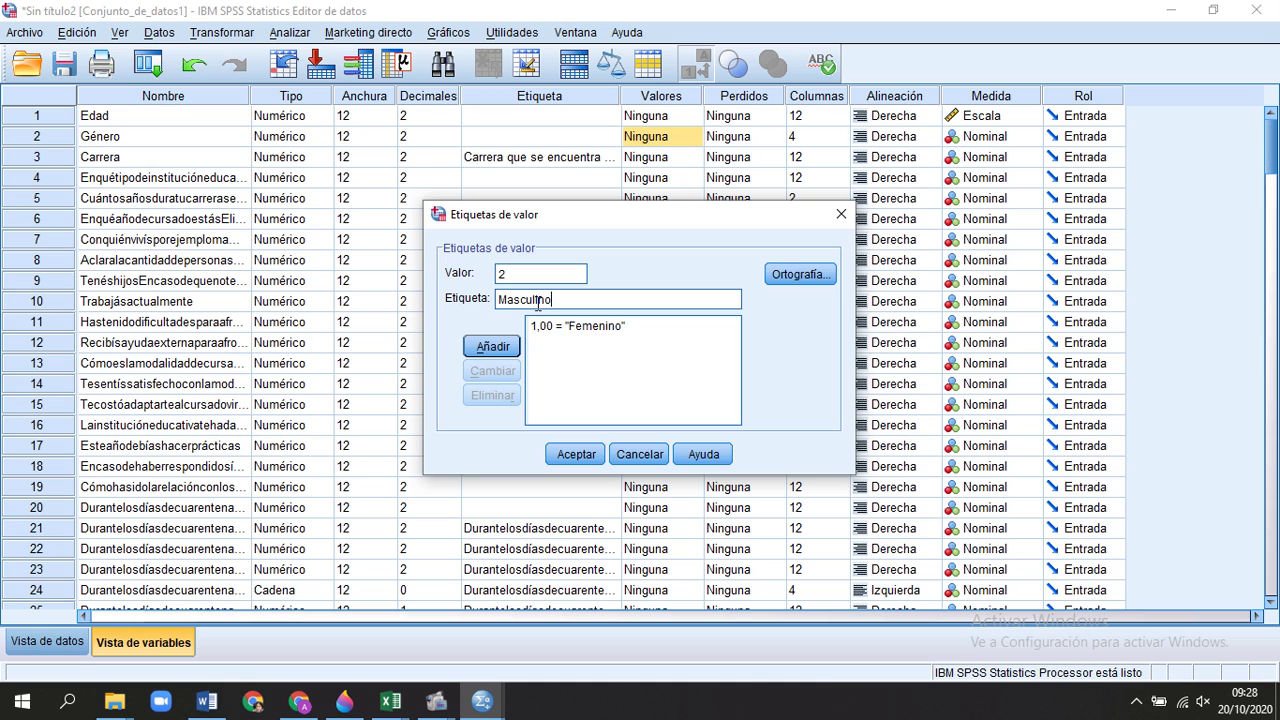
left_click(492, 346)
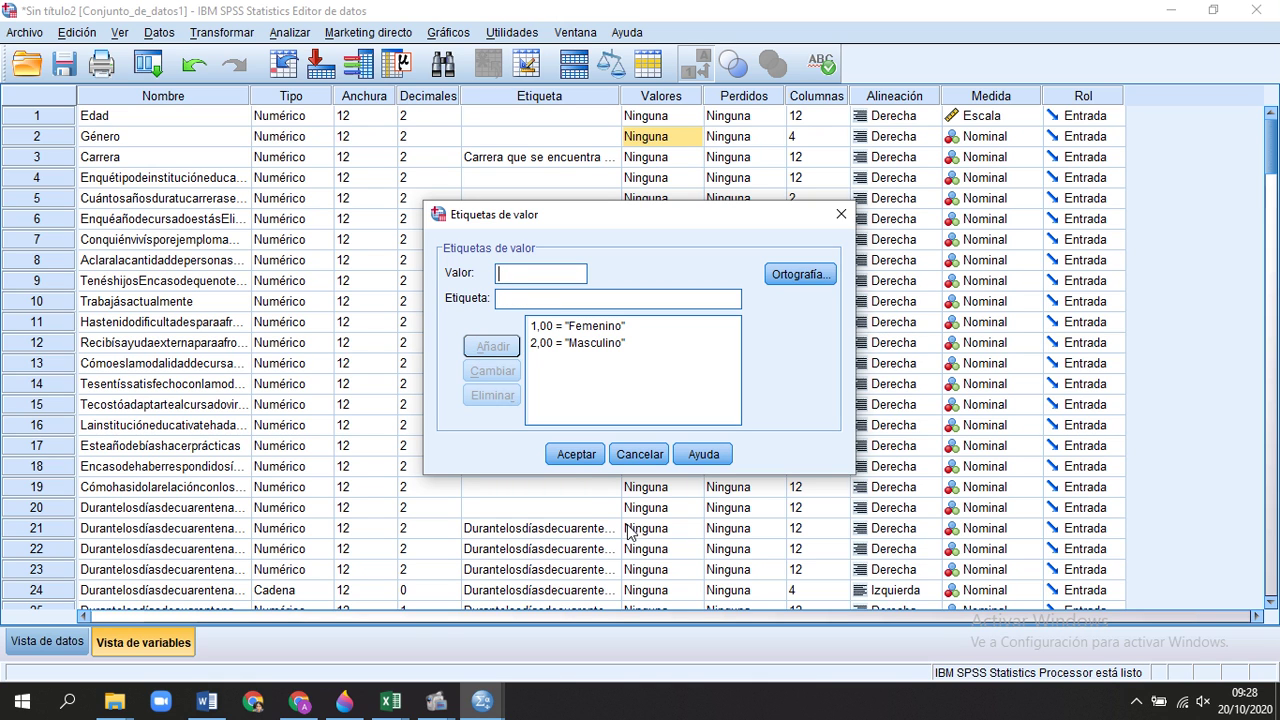
left_click(576, 456)
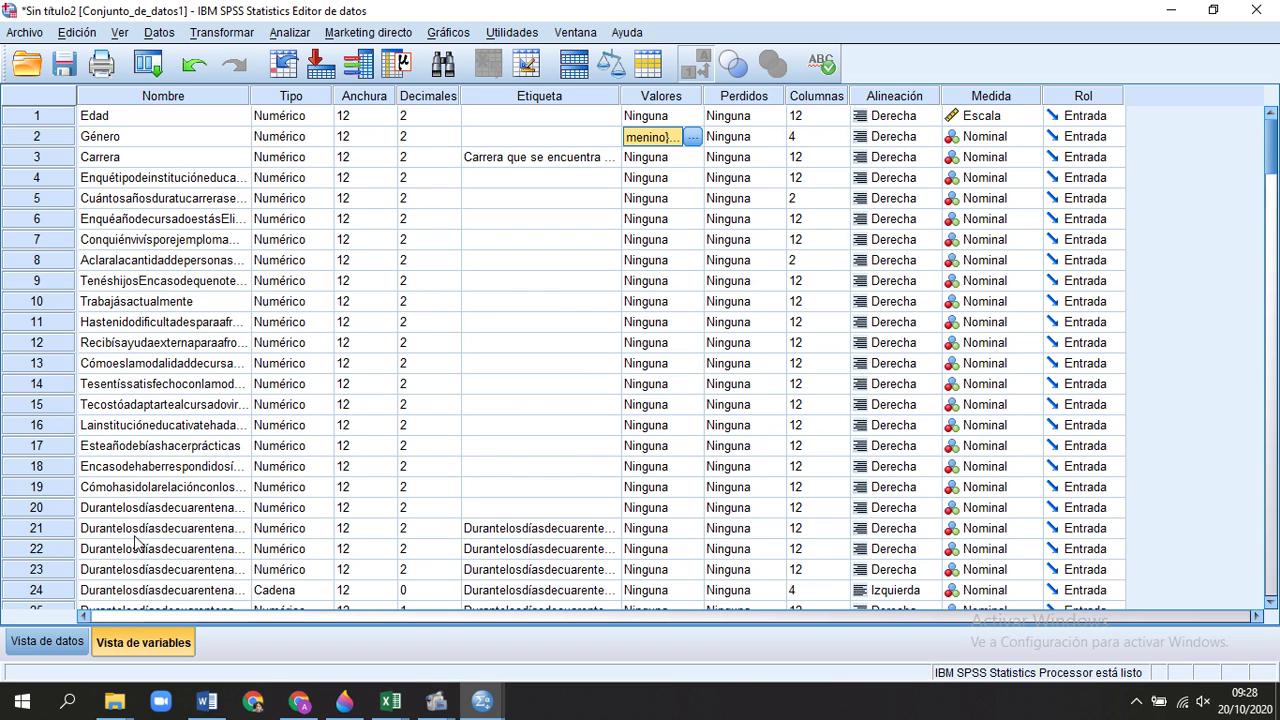
Widen the Género column in the data view to a width of 16 so its value labels fit.
left_click(86, 648)
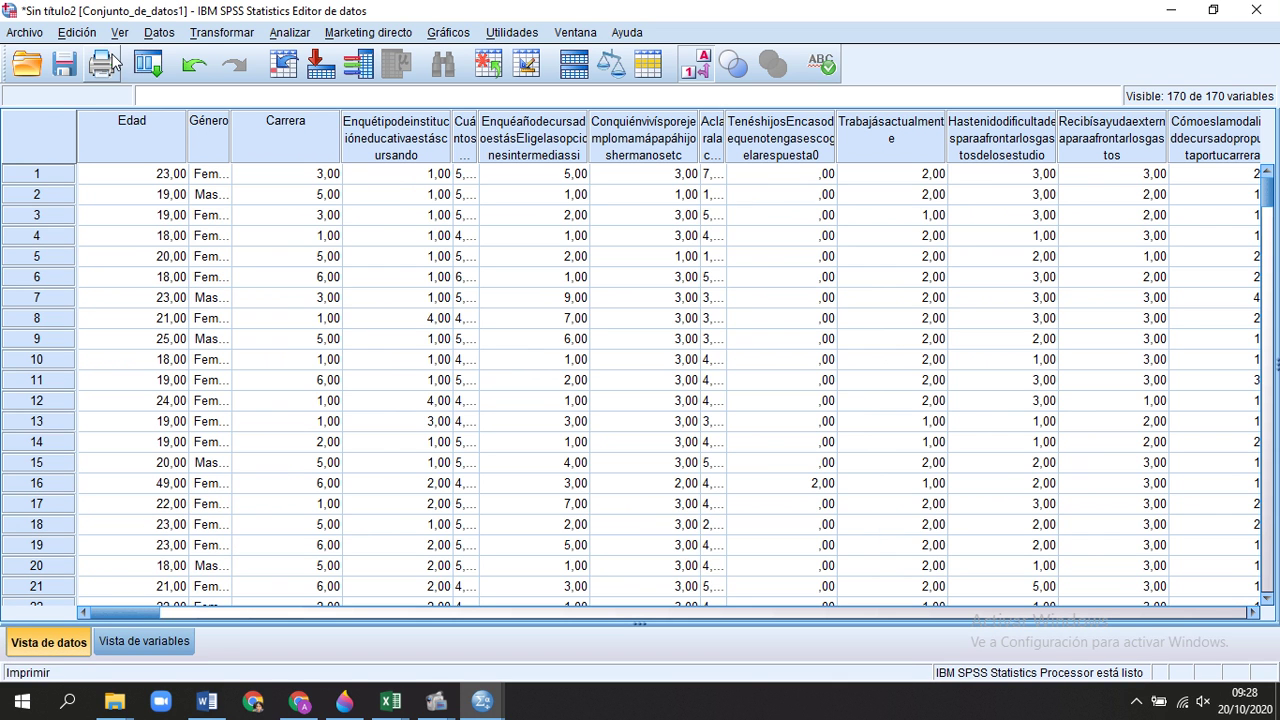
left_click_drag(231, 120, 331, 121)
left_click(317, 181)
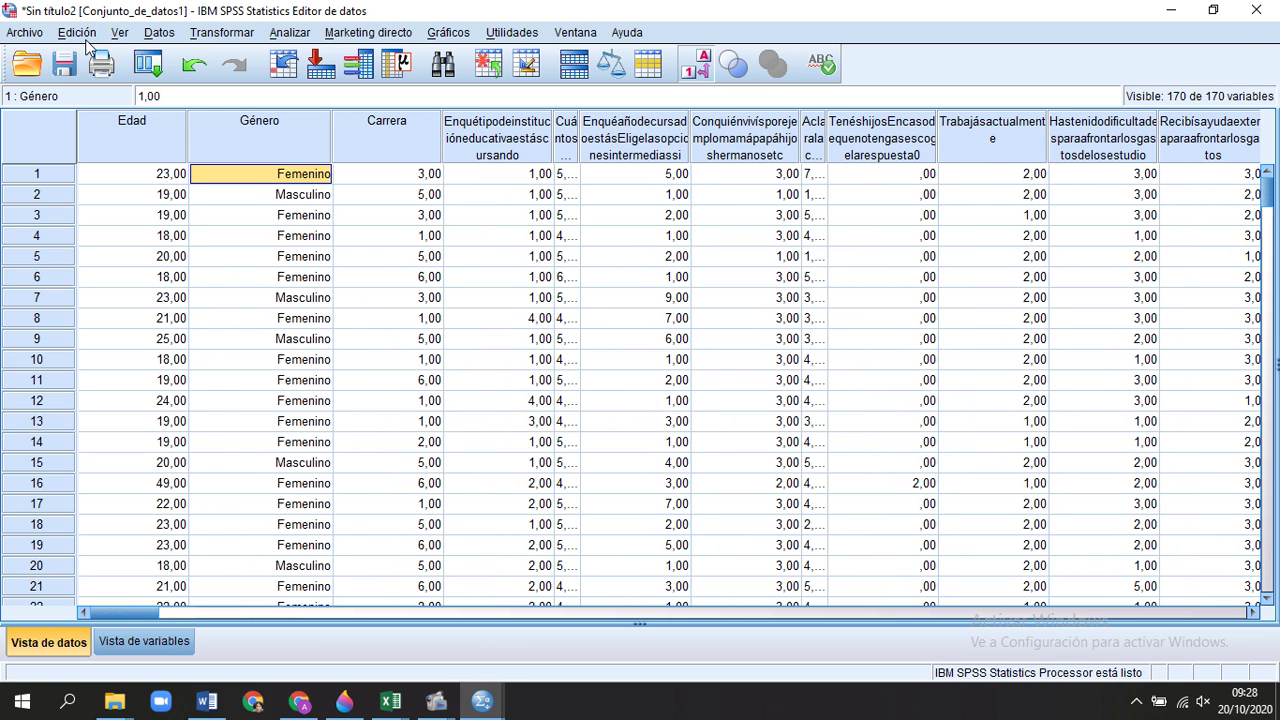
Turn off the display of value labels in the data view.
left_click(121, 36)
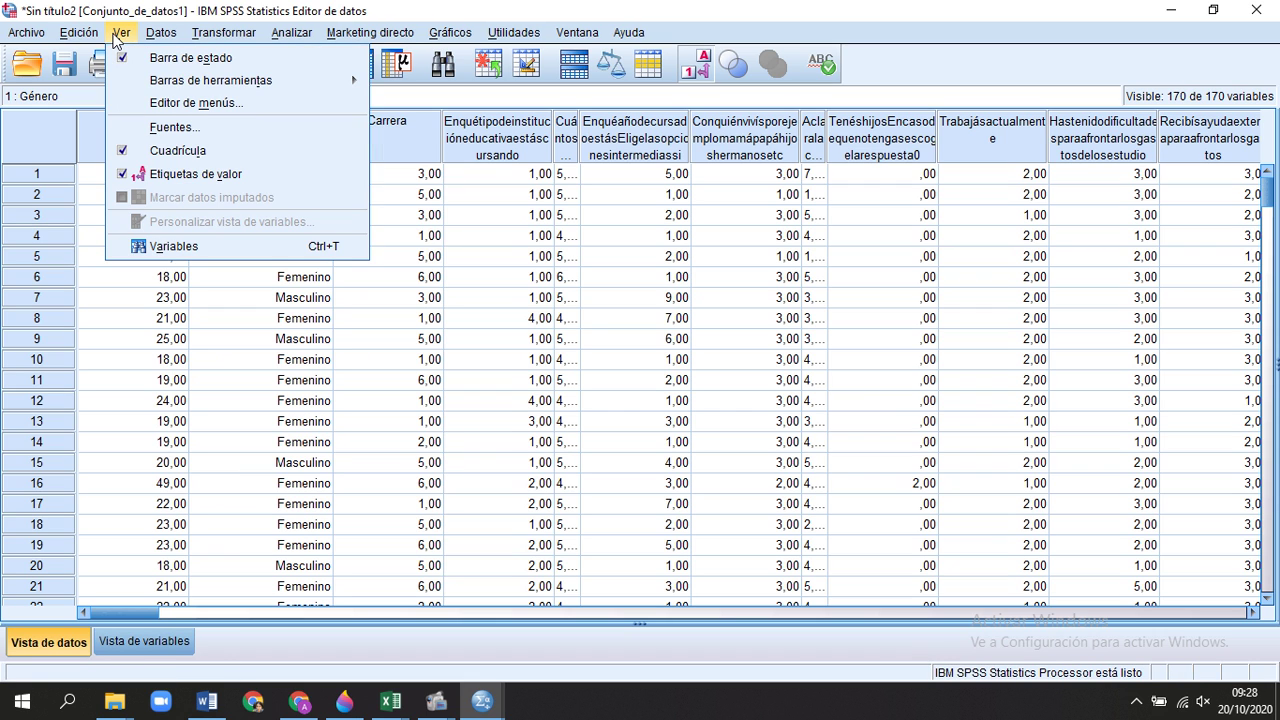
left_click(118, 36)
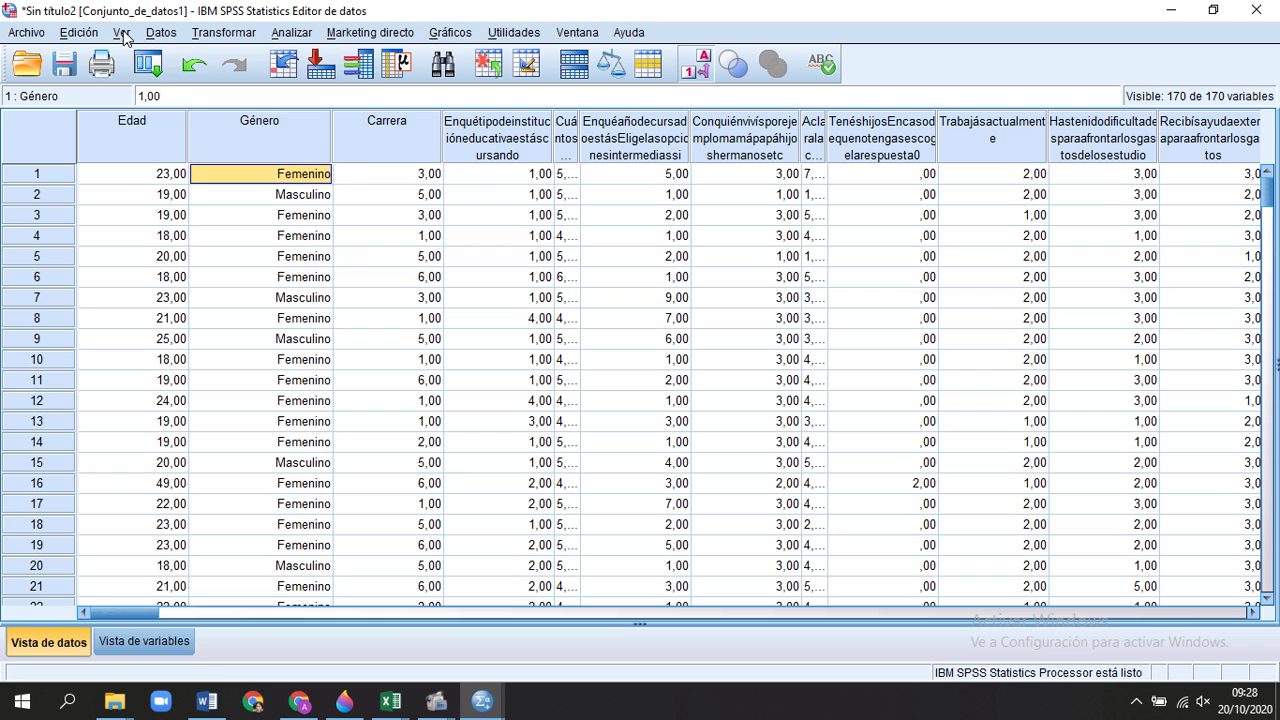
left_click(125, 37)
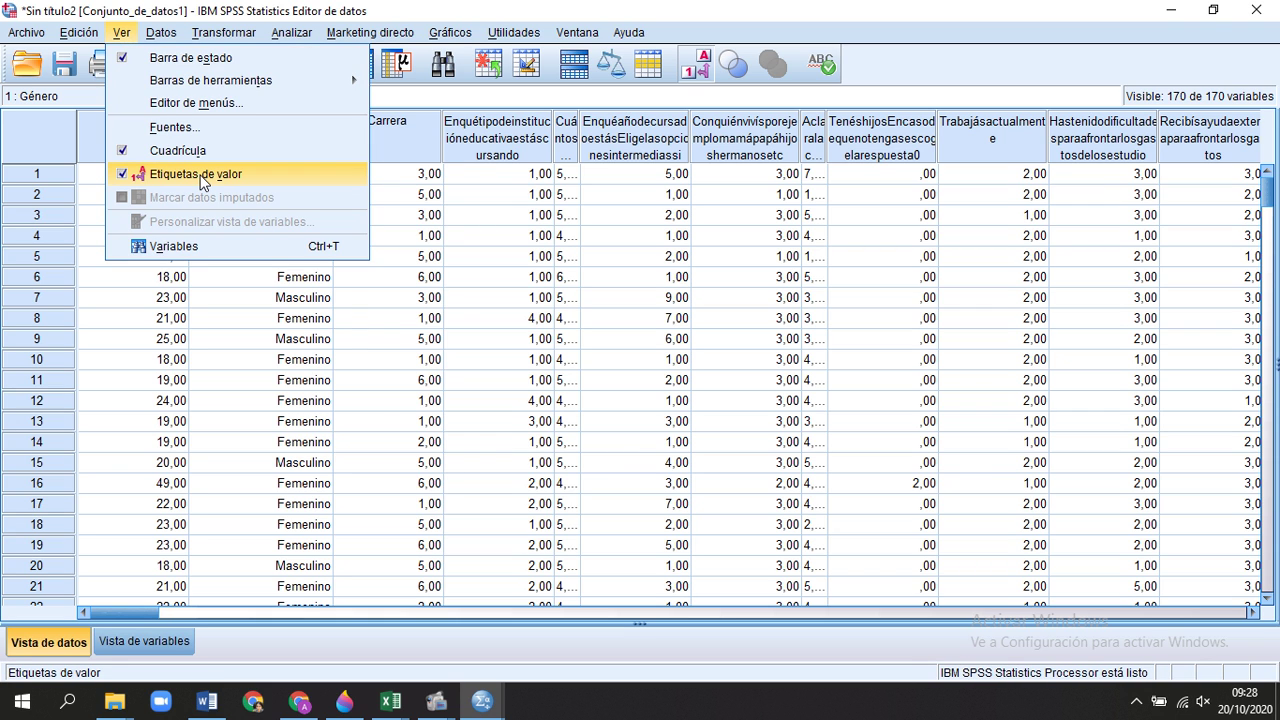
left_click(126, 174)
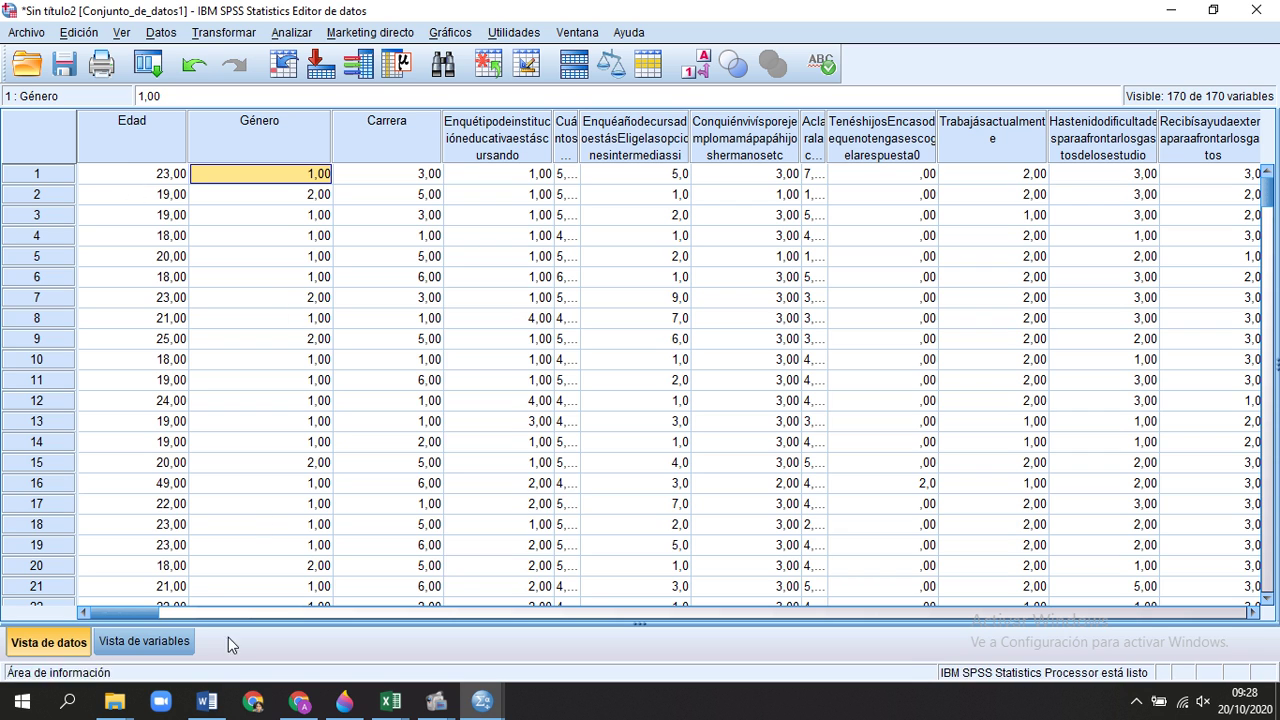
Turn the display of value labels back on and look through the Género column.
left_click(124, 33)
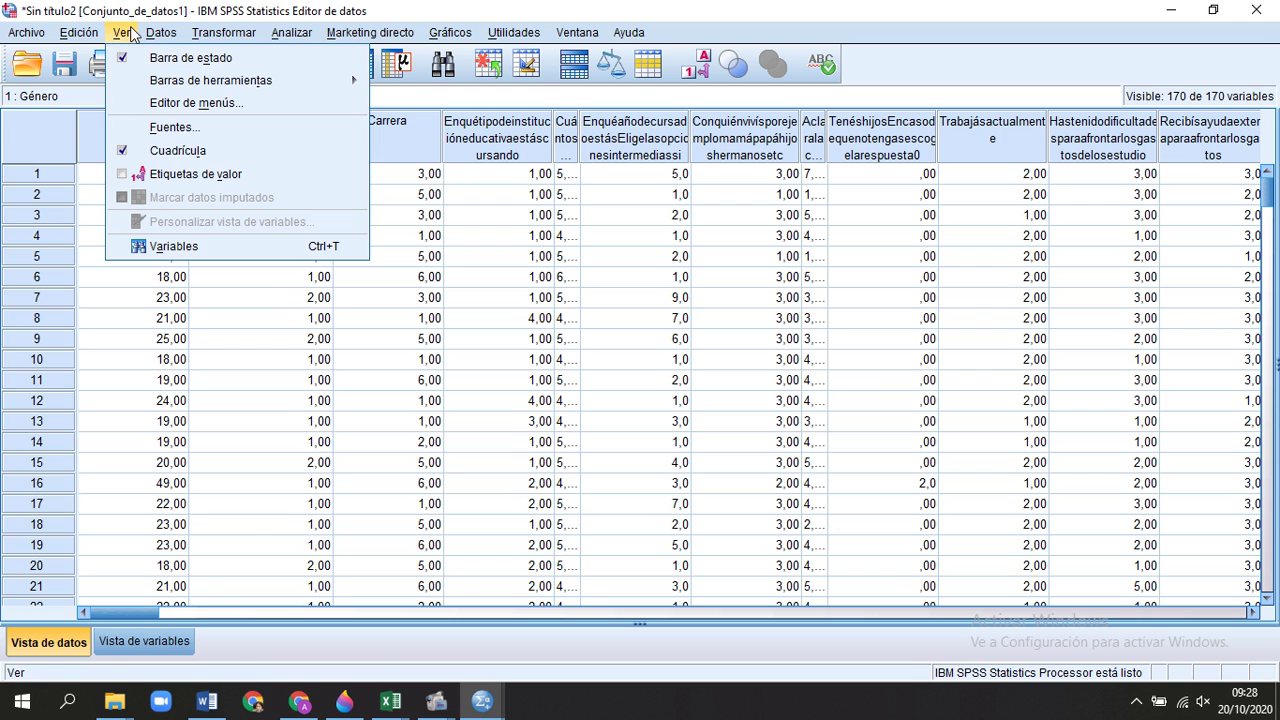
left_click(174, 176)
scroll(322, 250, "down", 5)
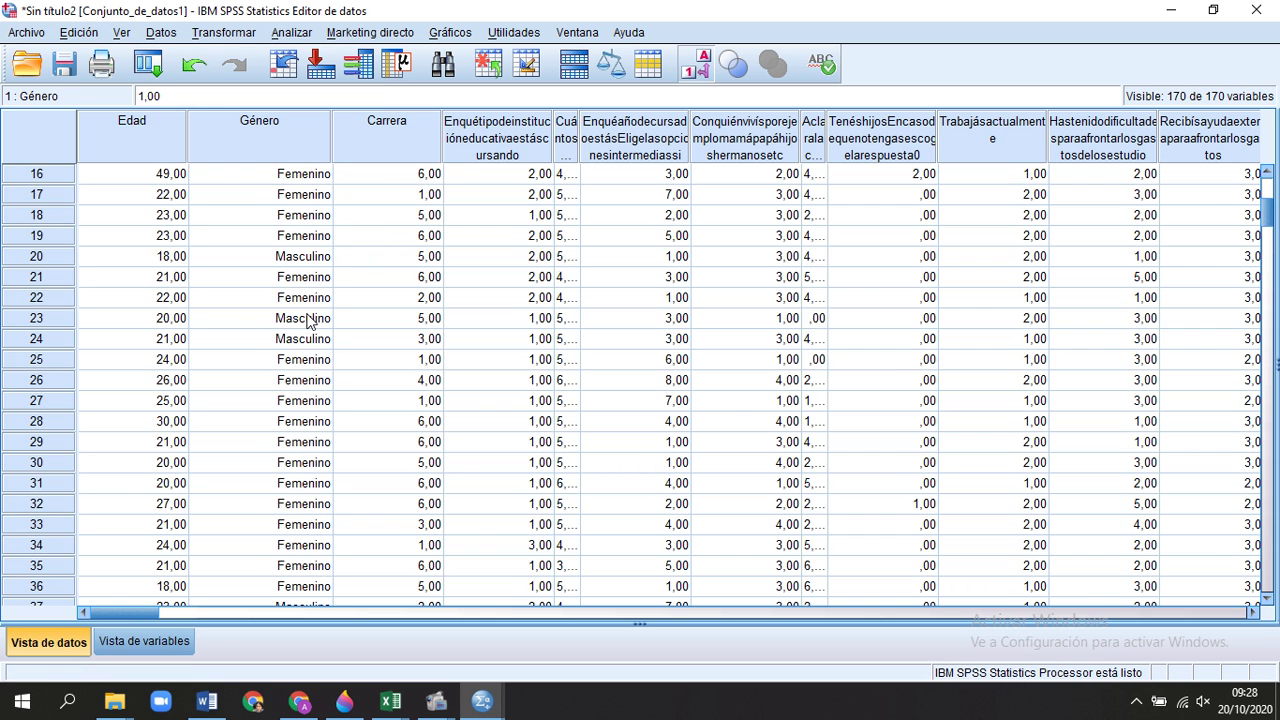
scroll(300, 330, "up", 5)
In the variable view, set the column display width to 12 for Género and the variables in rows 5 and 8.
left_click(130, 643)
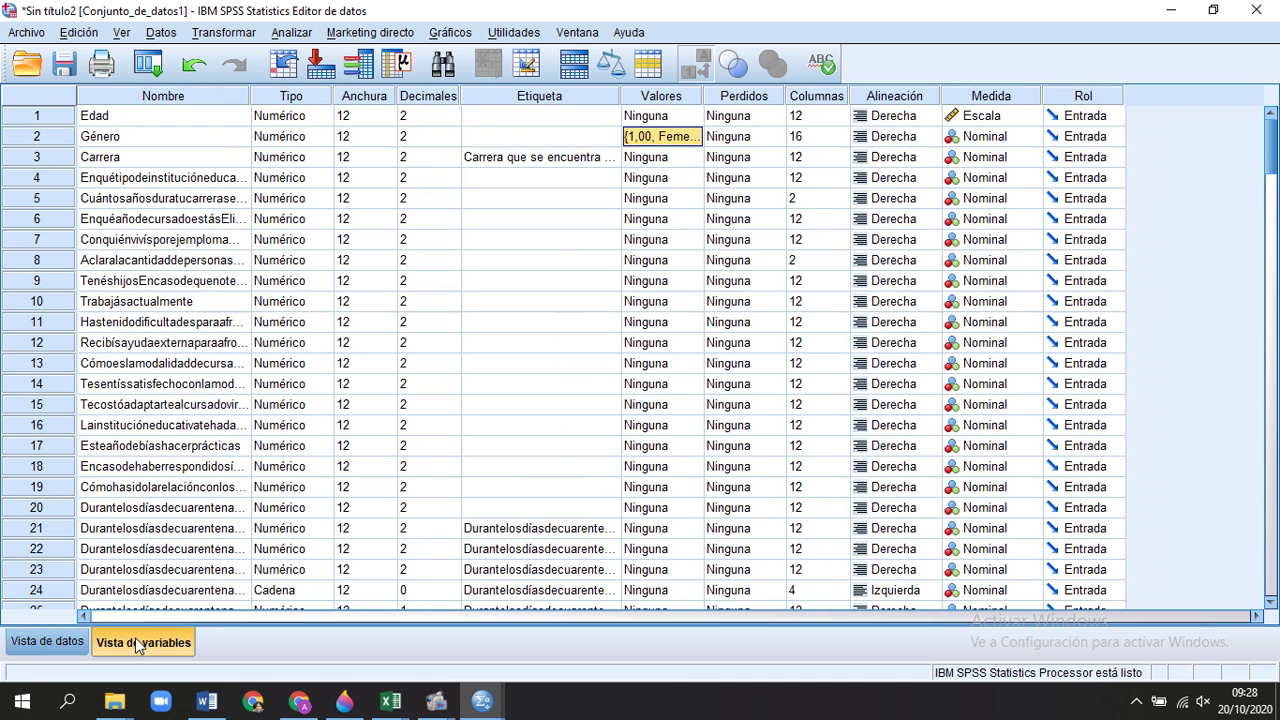
left_click(732, 140)
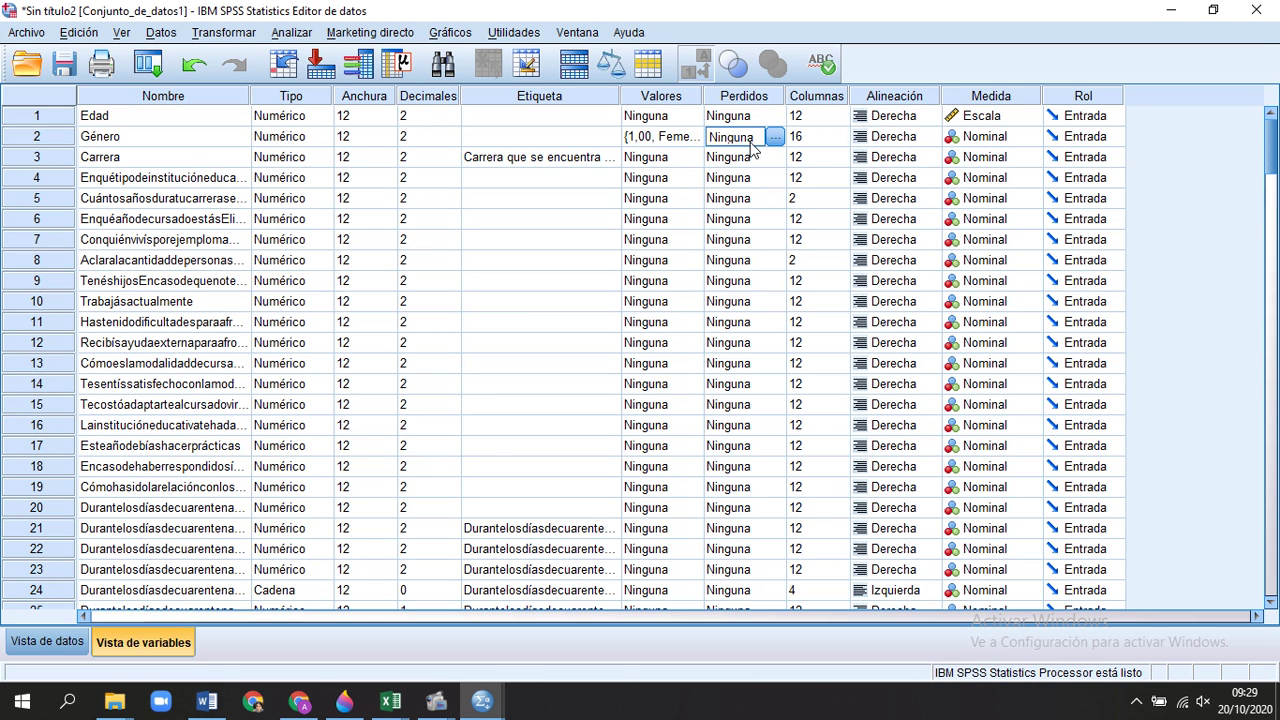
left_click(812, 140)
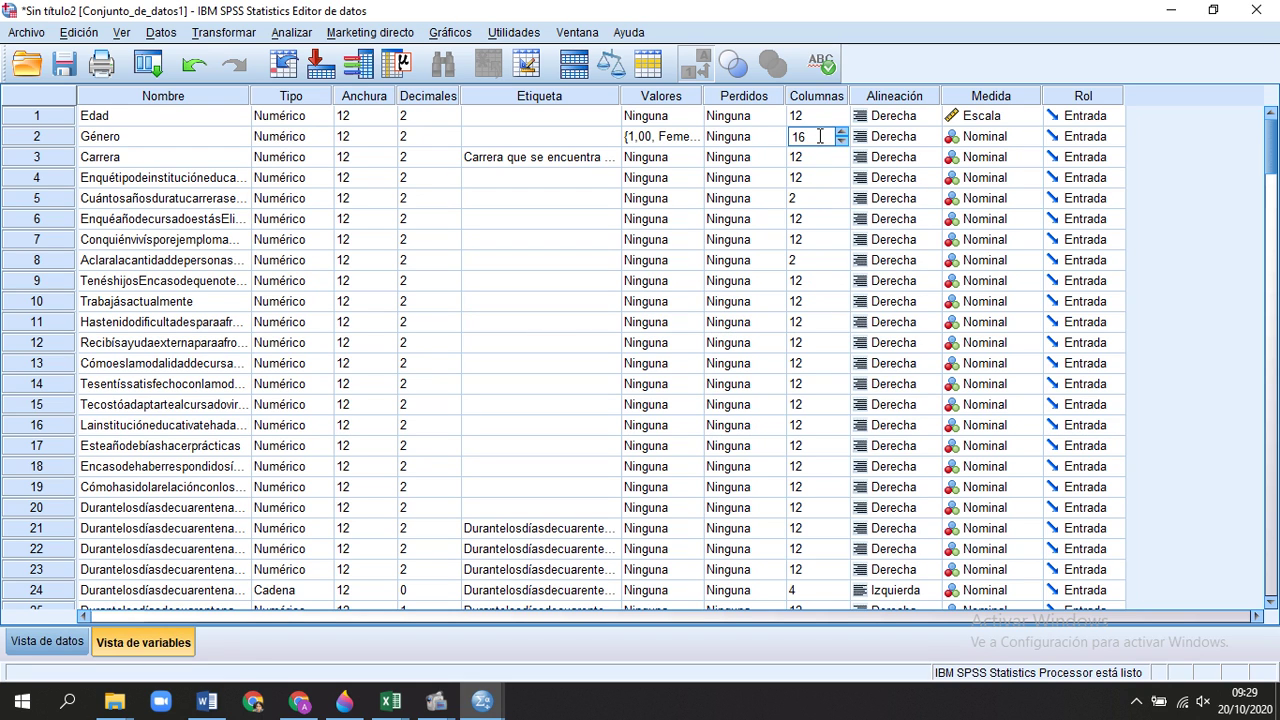
key("BackSpace")
type("2")
left_click(831, 198)
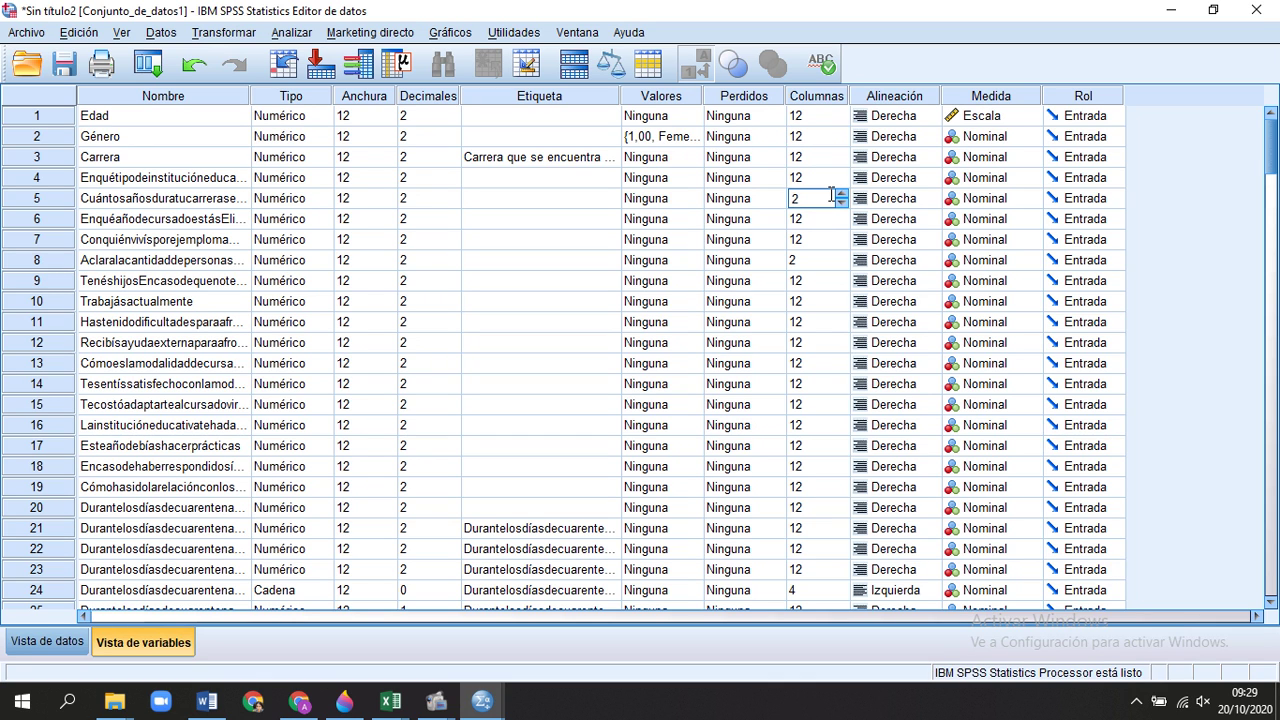
type("1")
left_click(824, 260)
type("1")
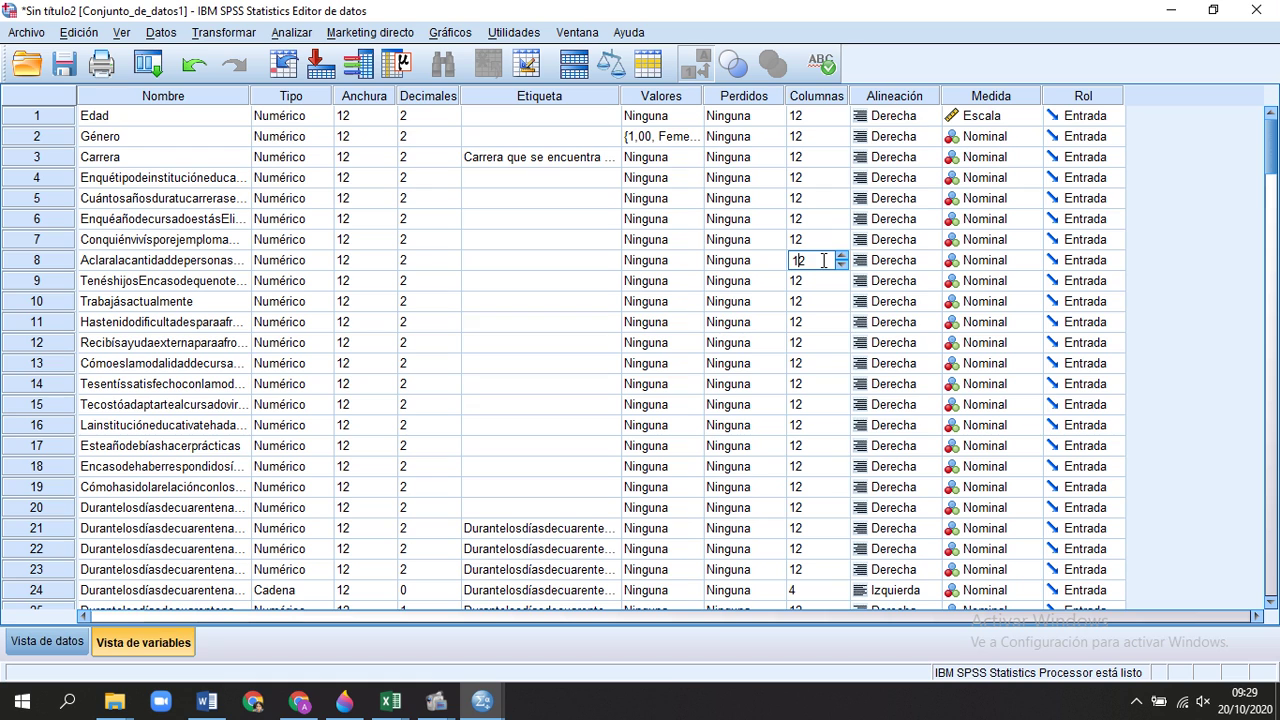
Examine the variables' measurement levels and the level options available for Género.
left_click(922, 97)
left_click(1000, 96)
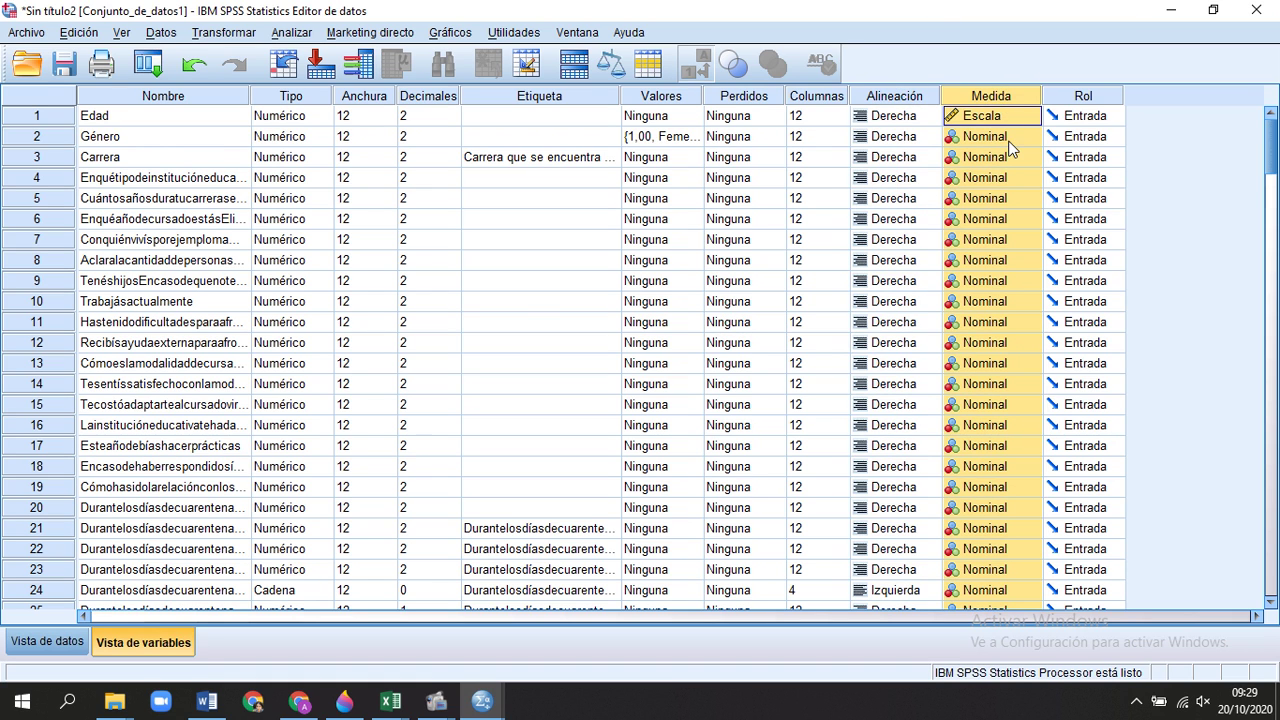
left_click(994, 141)
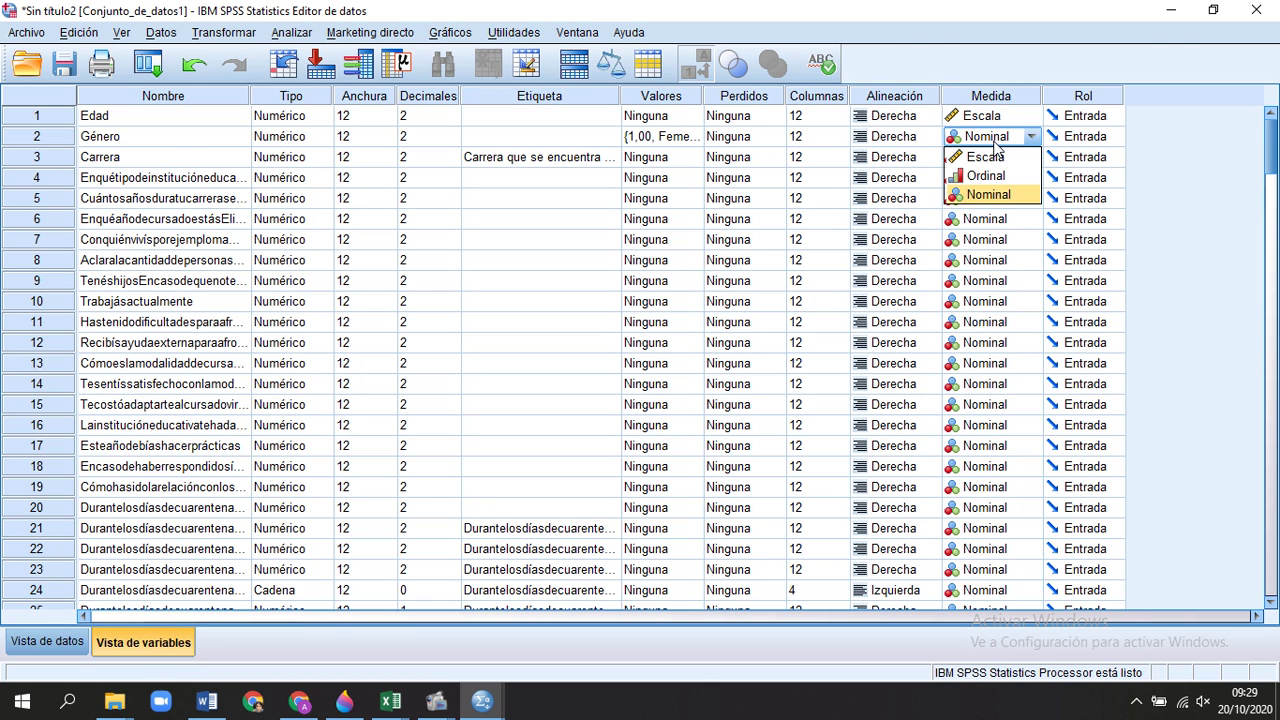
left_click(1022, 98)
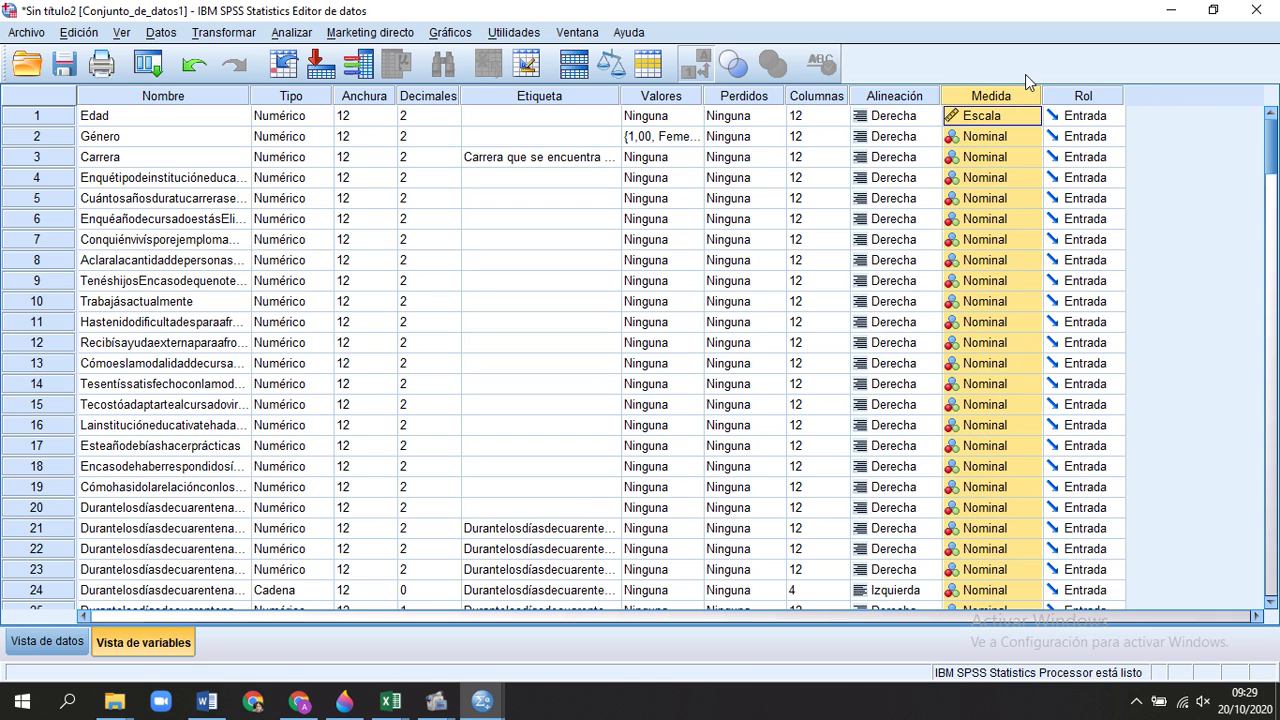
left_click(992, 140)
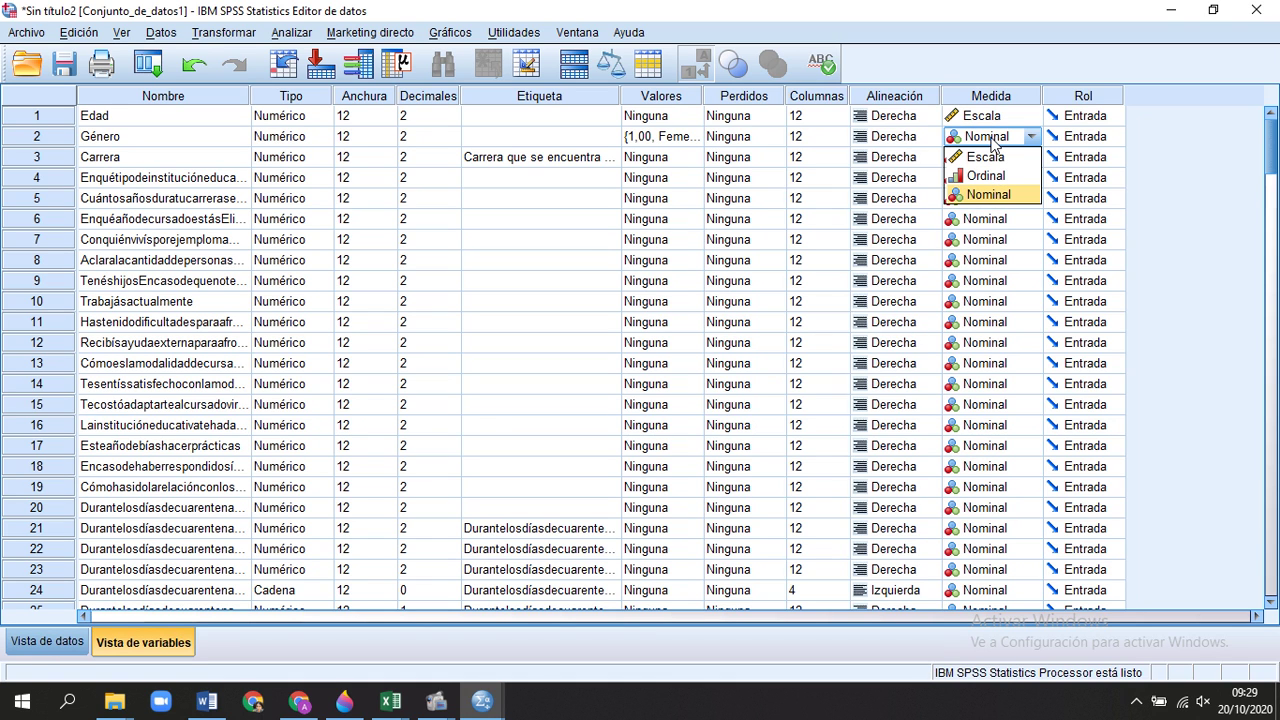
left_click(1040, 137)
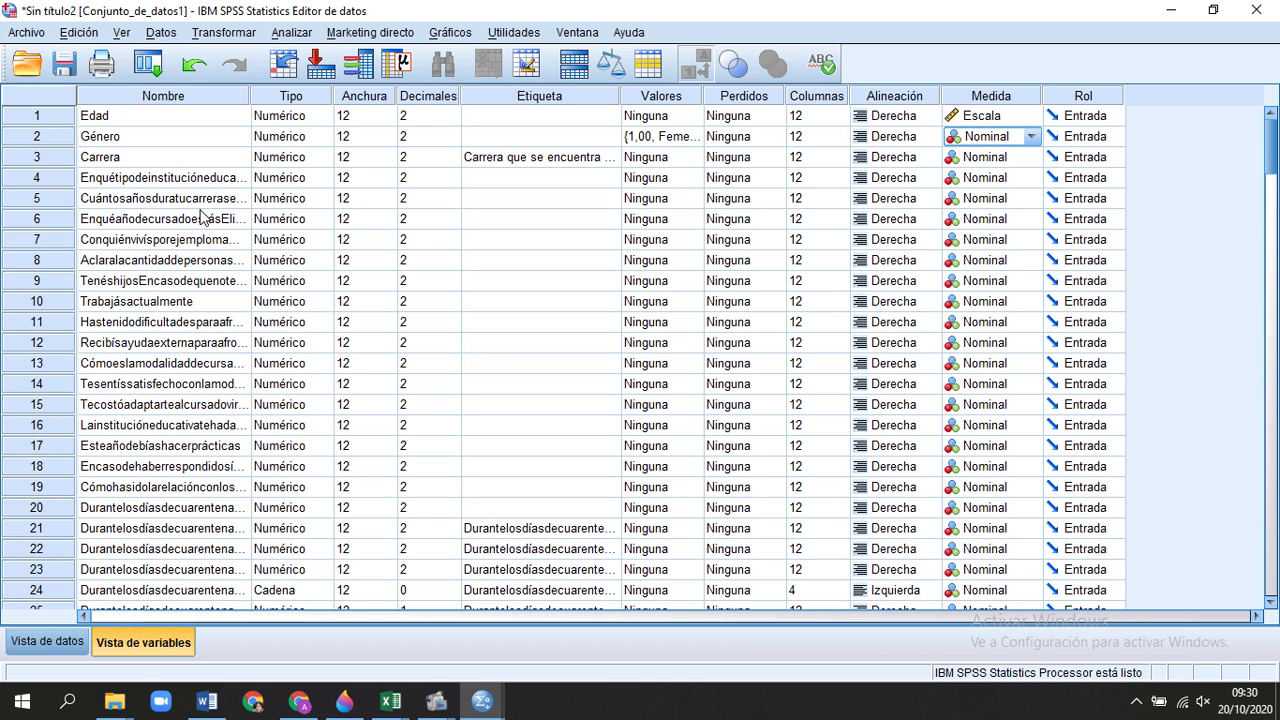
Set the measurement level of the variable in row 5 to Escala and look over the remaining variables.
left_click(955, 197)
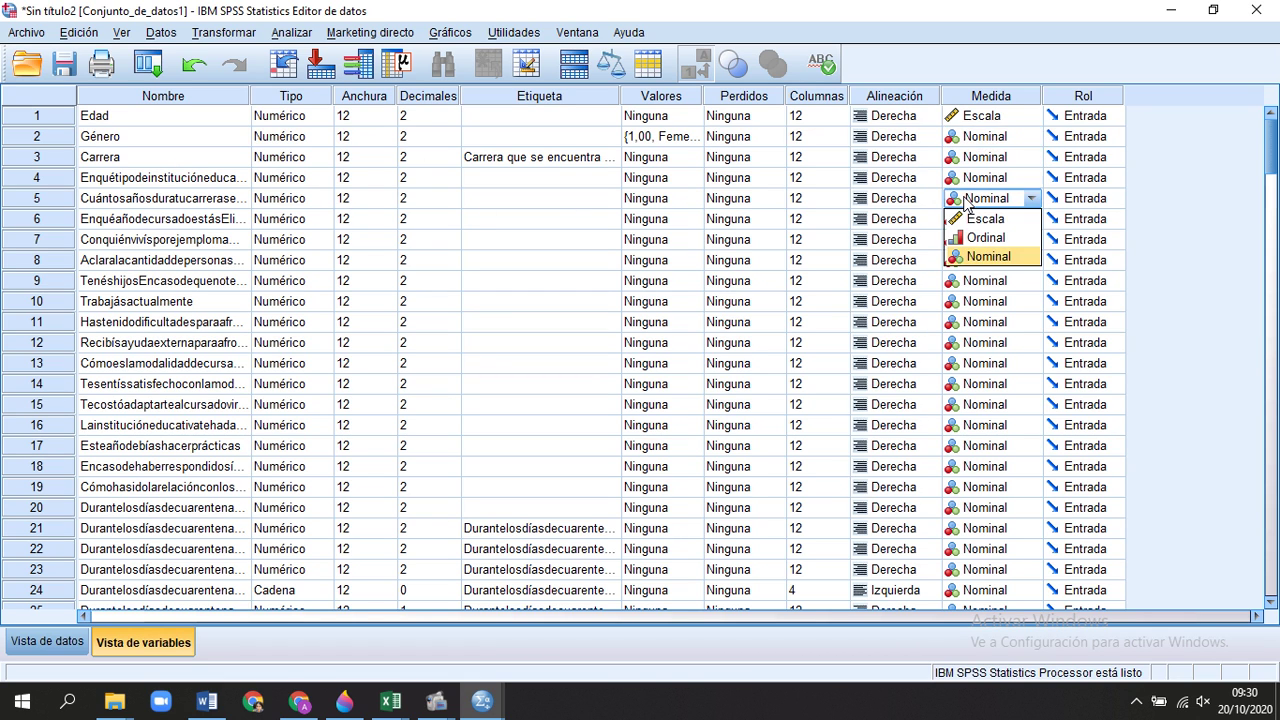
left_click(982, 220)
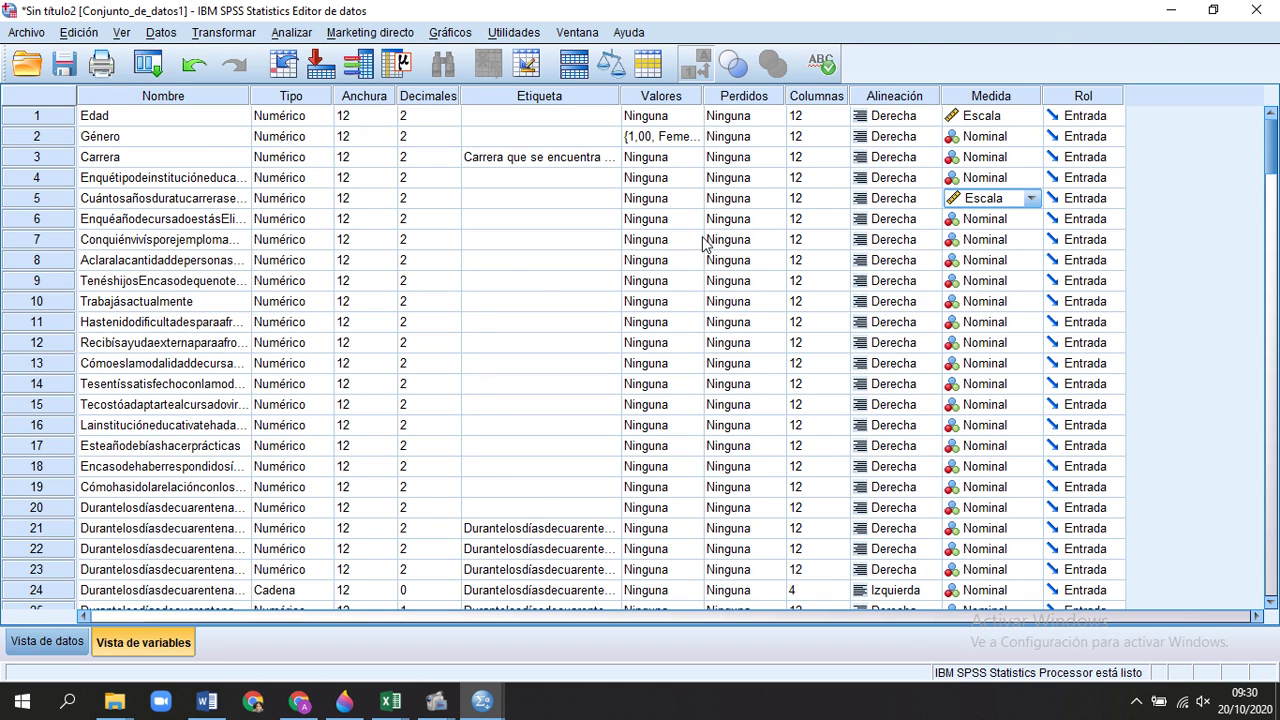
scroll(595, 377, "down", 13)
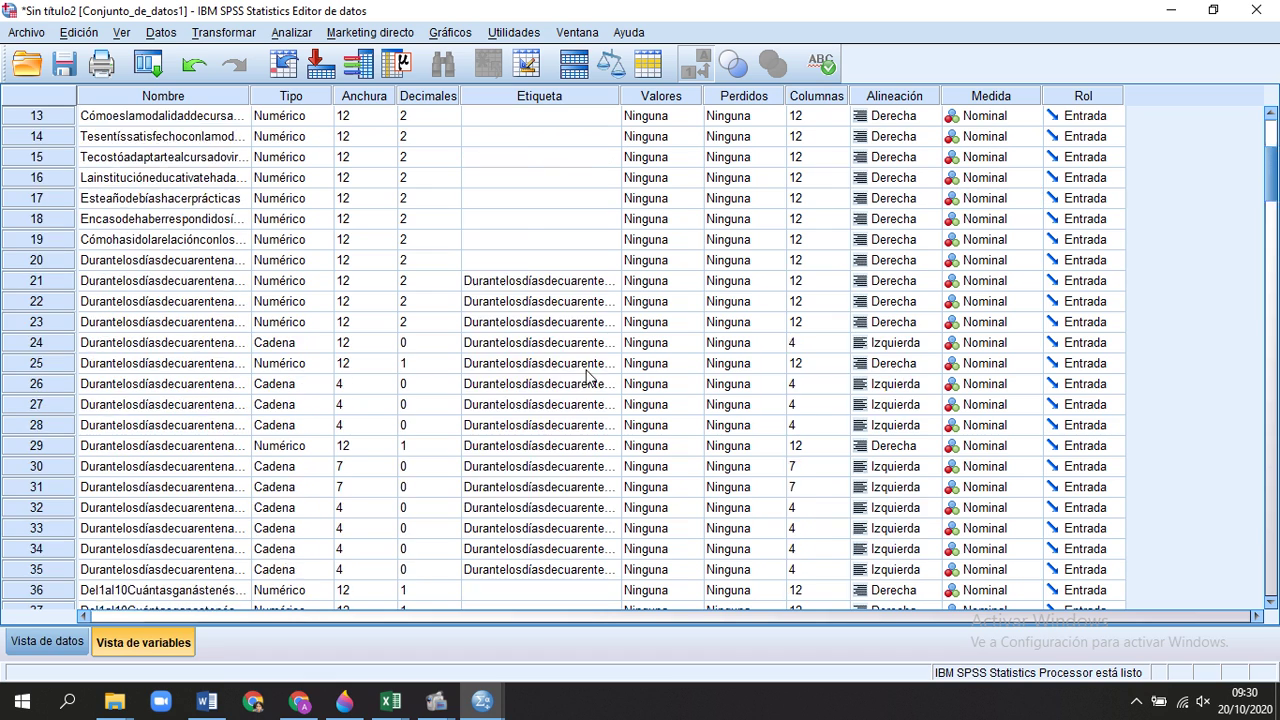
scroll(600, 450, "up", 13)
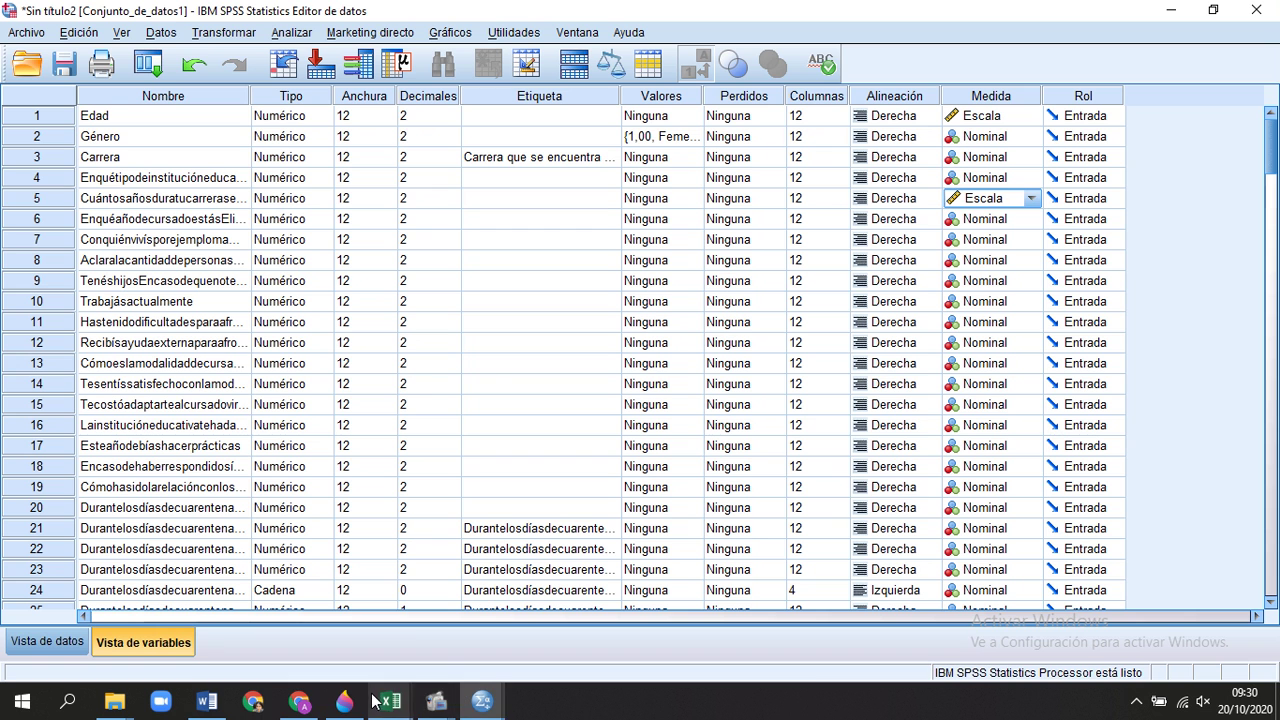
left_click(448, 700)
left_click(462, 627)
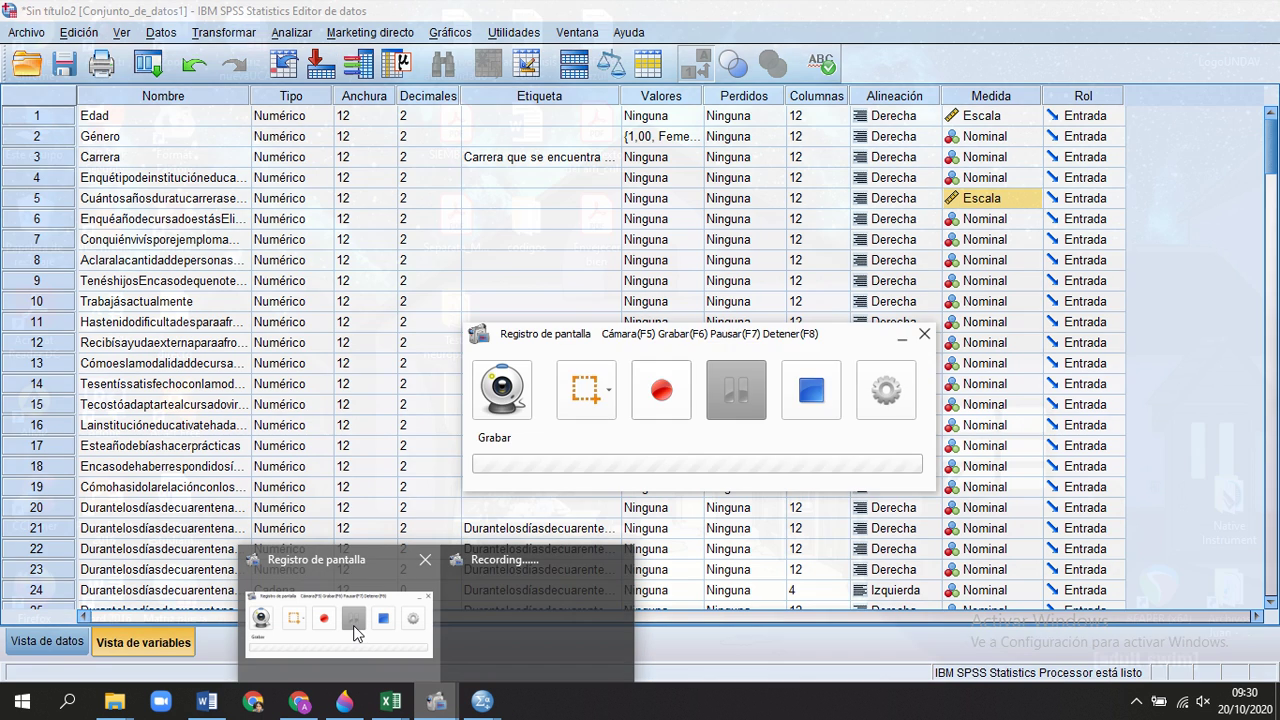